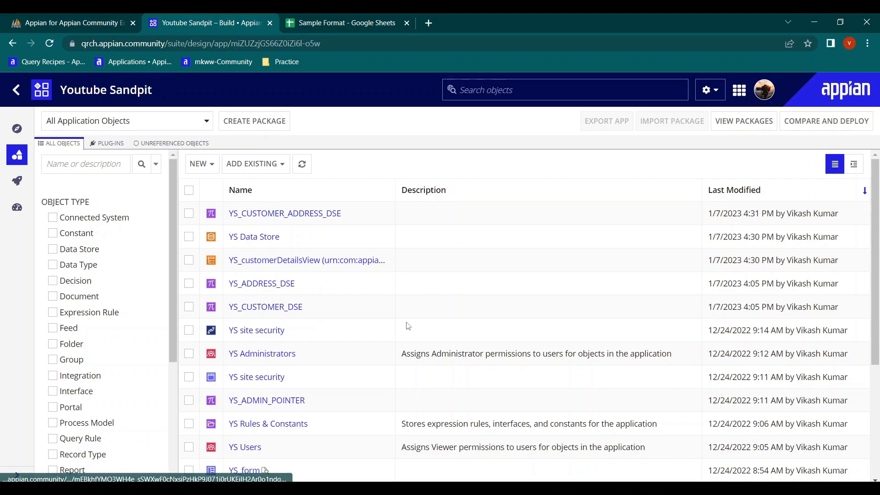
# Switch to the database browser tab and review the customer records in the vofcustomers table.
pyautogui.click(25, 23)
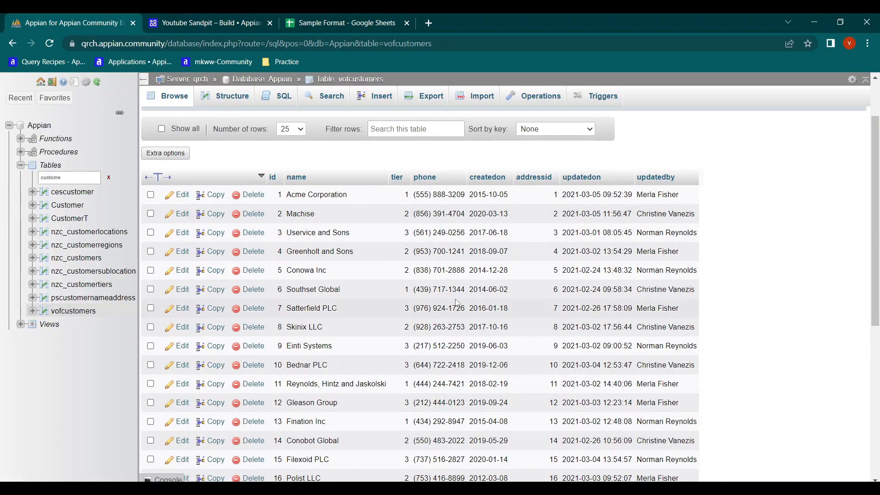
pyautogui.scroll(-6, 289, 225)
pyautogui.scroll(6, 422, 203)
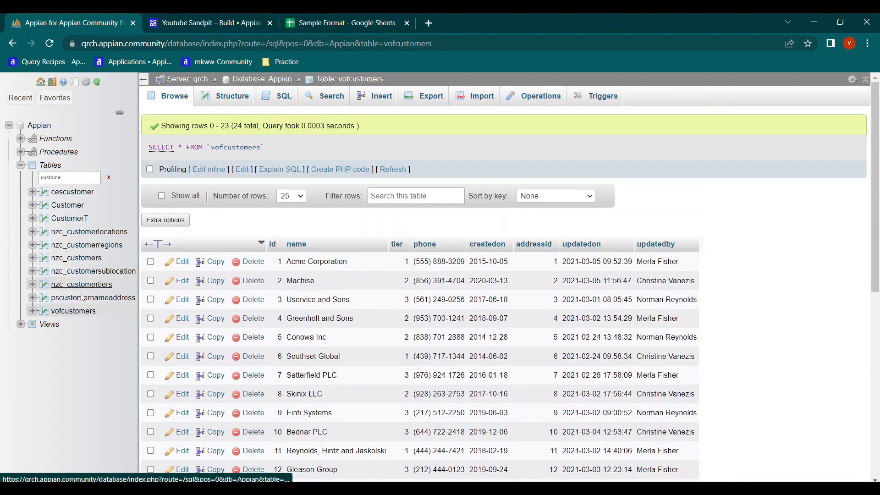
pyautogui.click(73, 312)
pyautogui.scroll(5, 380, 129)
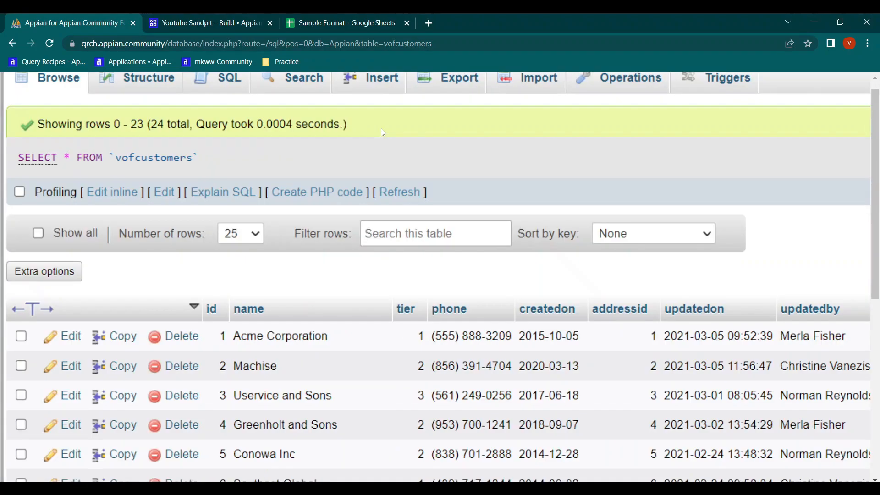
pyautogui.scroll(2, 380, 130)
pyautogui.scroll(-5, 391, 177)
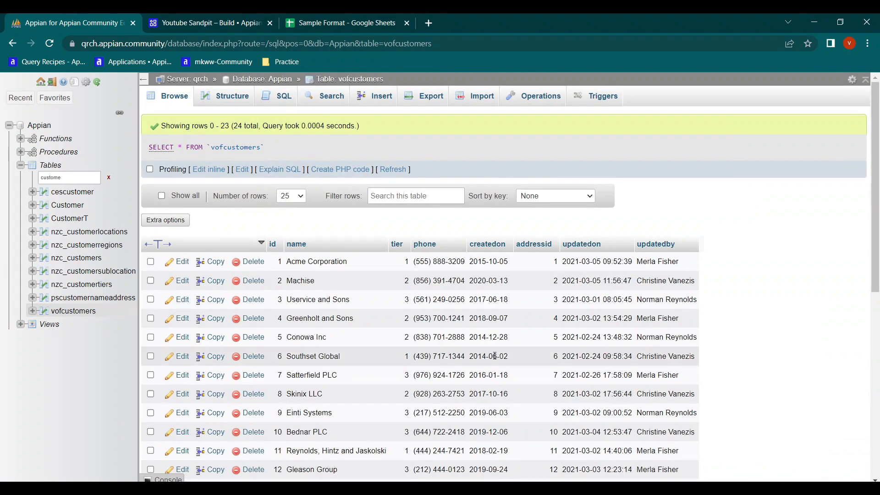
pyautogui.scroll(-6, 494, 356)
pyautogui.scroll(-2, 494, 356)
pyautogui.scroll(6, 495, 355)
pyautogui.scroll(-6, 495, 355)
pyautogui.scroll(8, 495, 359)
pyautogui.scroll(-8, 553, 364)
pyautogui.scroll(9, 553, 364)
pyautogui.scroll(-3, 527, 360)
pyautogui.scroll(4, 404, 341)
pyautogui.scroll(-7, 445, 430)
pyautogui.scroll(7, 445, 430)
pyautogui.scroll(-5, 502, 316)
pyautogui.scroll(5, 502, 316)
pyautogui.scroll(-7, 502, 316)
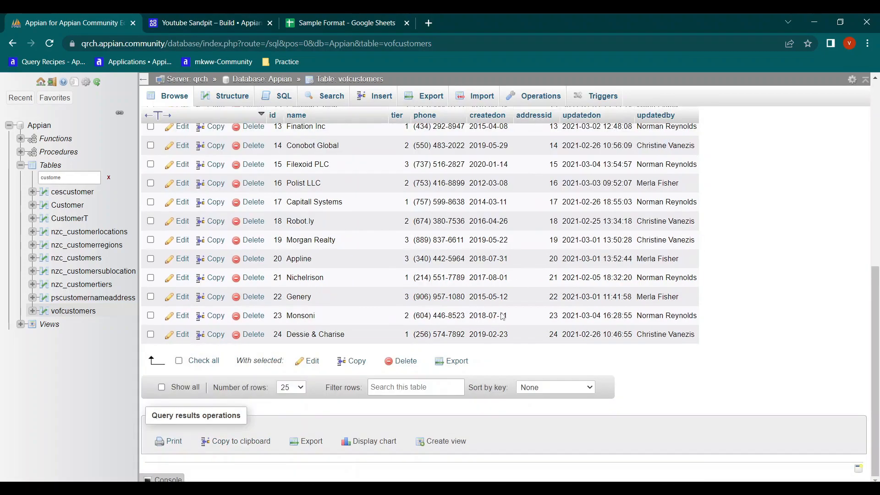
pyautogui.scroll(3, 502, 312)
pyautogui.scroll(2, 502, 312)
# In the Youtube Sandpit application, create a process model named "YS export Customer Data" in YS Process Models and save its default security.
pyautogui.click(211, 21)
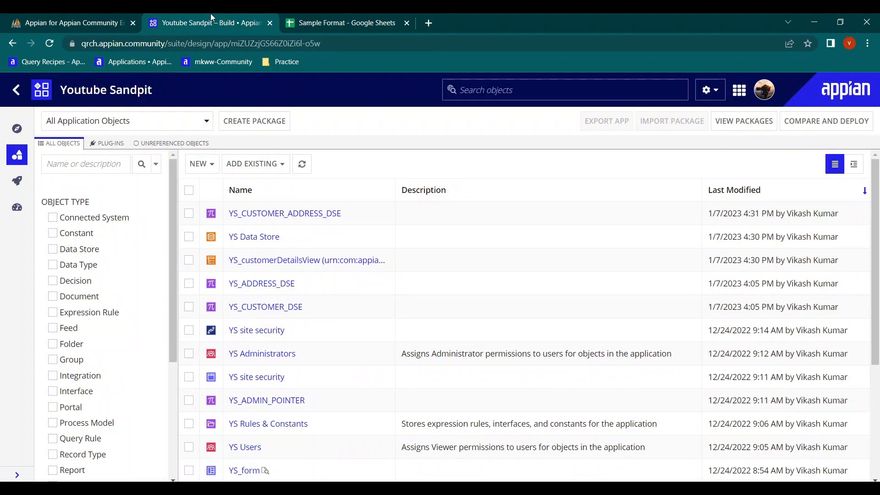
pyautogui.click(202, 165)
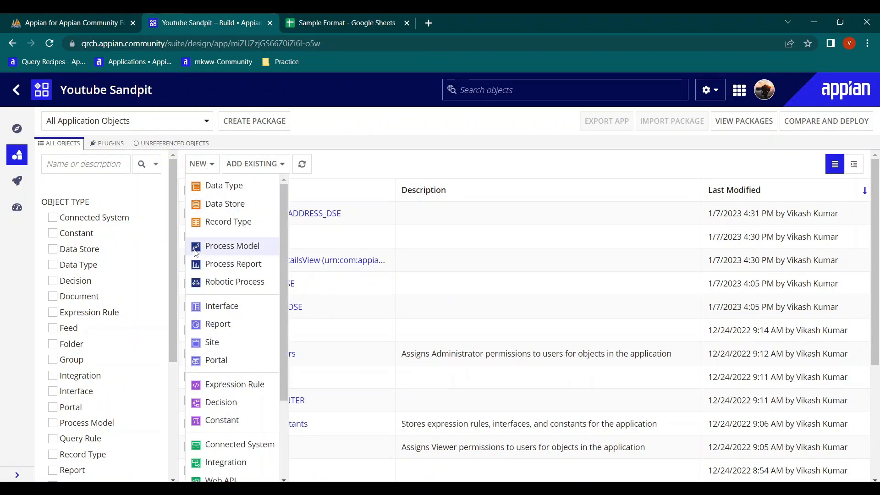
pyautogui.click(232, 246)
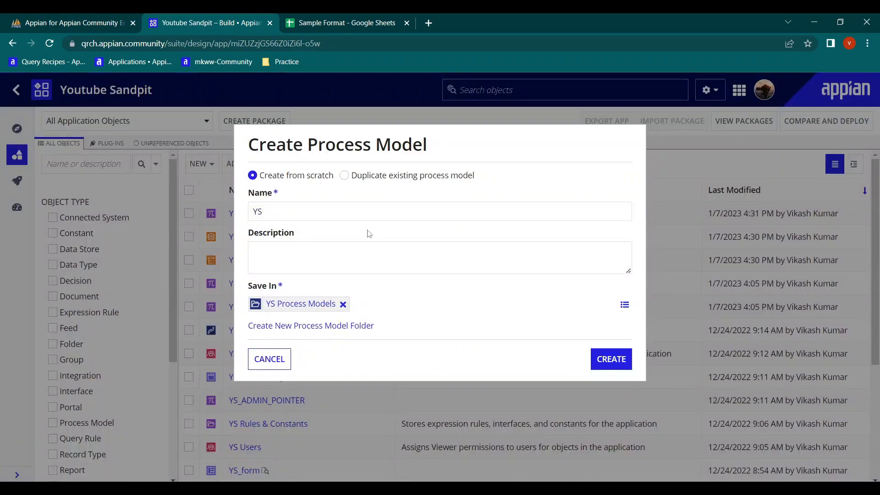
pyautogui.click(346, 207)
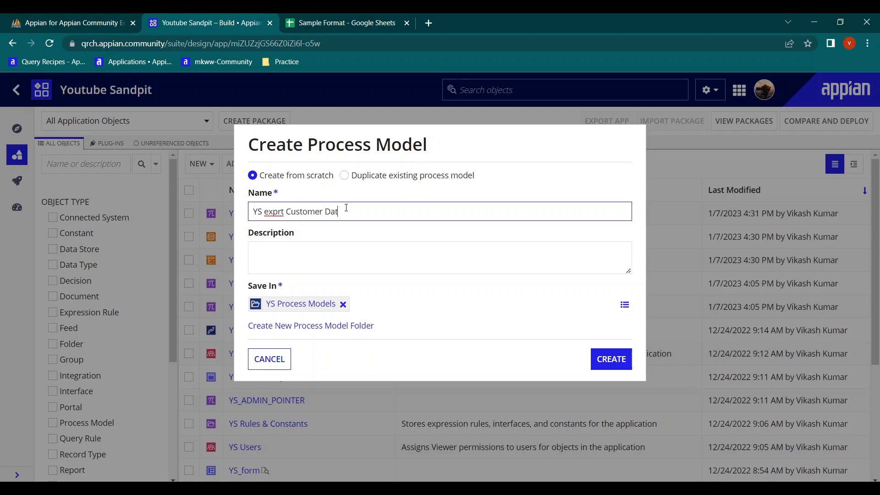
pyautogui.click(279, 211)
pyautogui.write('o')
pyautogui.click(622, 364)
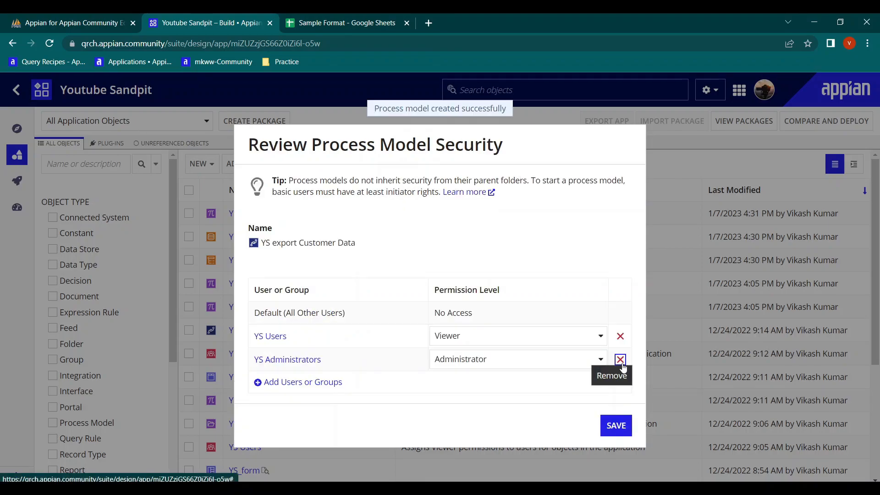
pyautogui.click(624, 429)
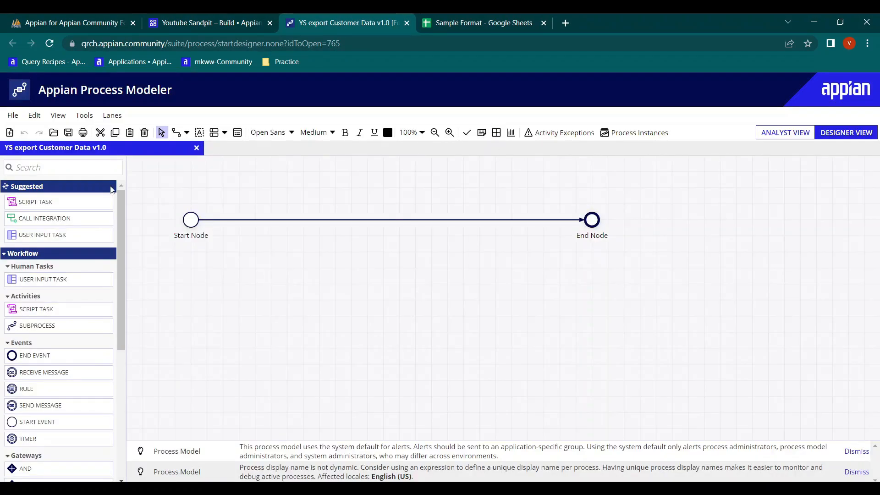
# Find the Export Data Store Entity to Excel smart service and place it between the Start Node and End Node.
pyautogui.click(79, 166)
pyautogui.write('export')
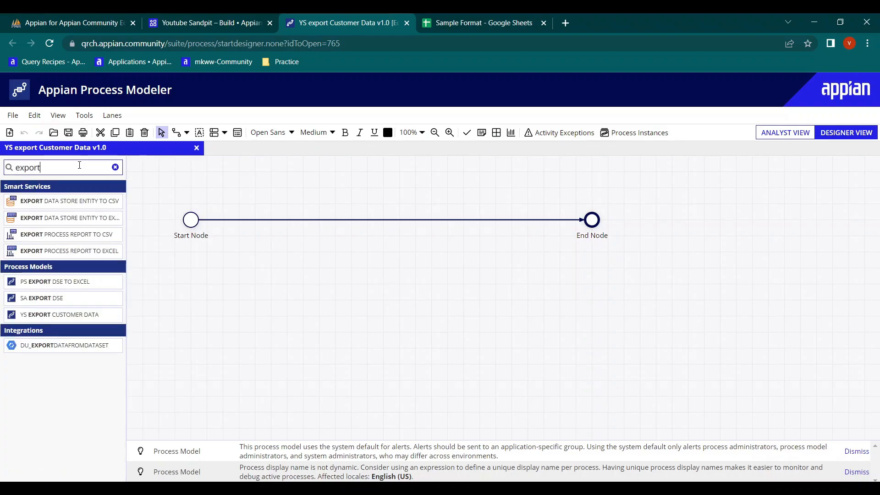
pyautogui.moveTo(40, 222); pyautogui.dragTo(399, 224)
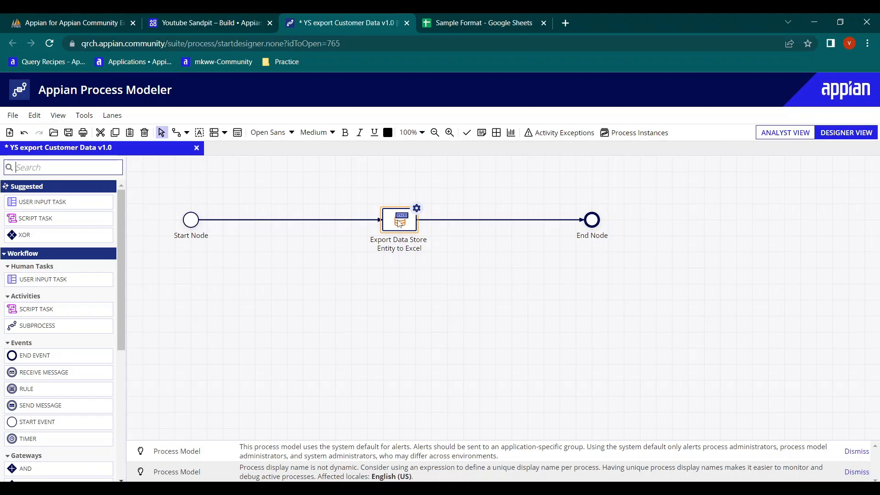
# Open the export node's configuration and examine its data inputs and outputs, including the properties of the Data Store Entity input.
pyautogui.doubleClick(399, 223)
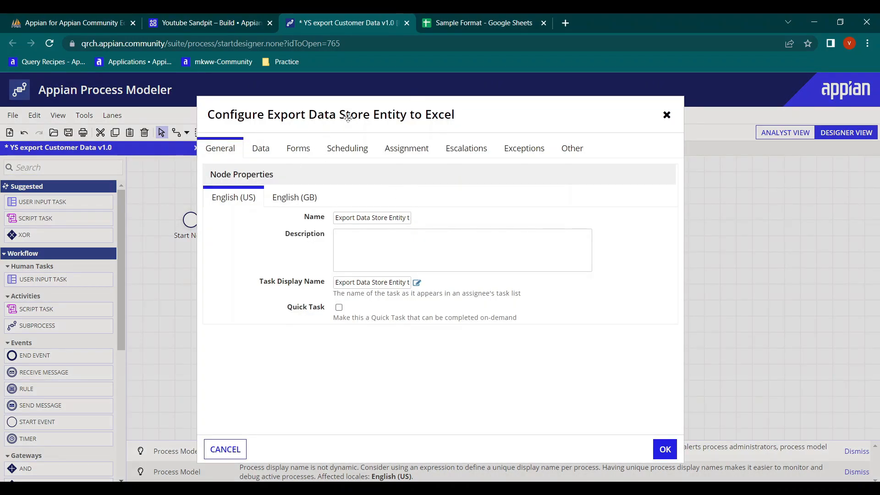
pyautogui.click(258, 154)
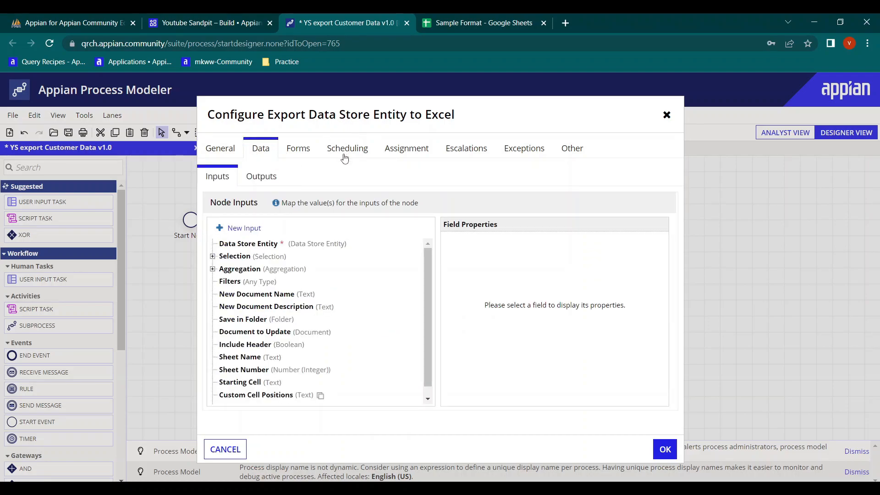
pyautogui.scroll(-1, 322, 350)
pyautogui.scroll(1, 322, 349)
pyautogui.click(243, 176)
pyautogui.click(214, 176)
pyautogui.click(257, 179)
pyautogui.click(234, 258)
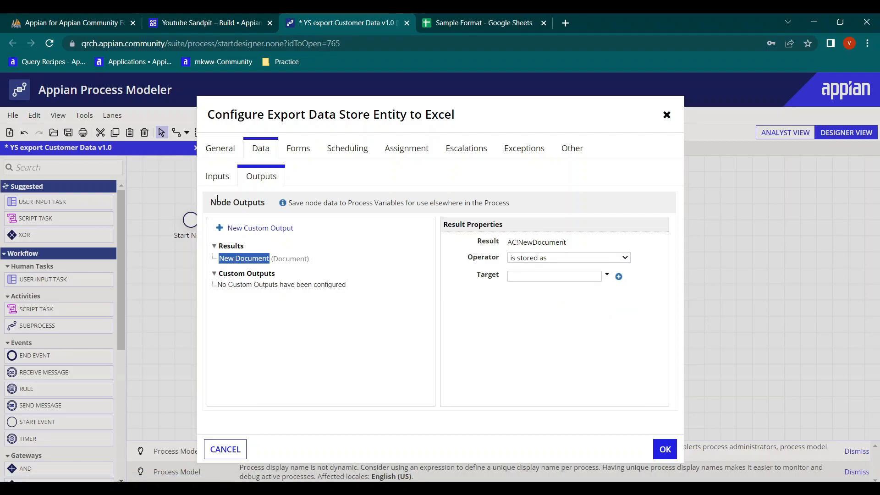
pyautogui.click(219, 183)
pyautogui.scroll(-1, 333, 344)
pyautogui.scroll(1, 333, 344)
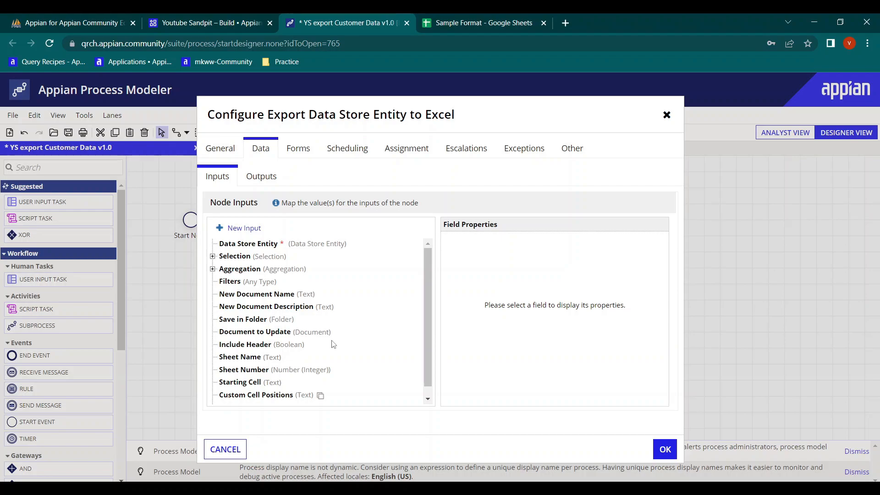
pyautogui.scroll(-1, 257, 275)
pyautogui.scroll(1, 260, 243)
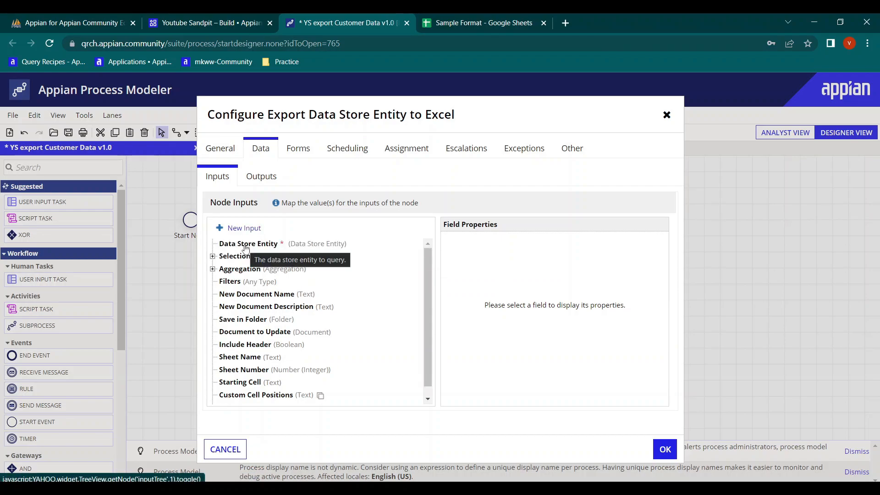
pyautogui.click(246, 245)
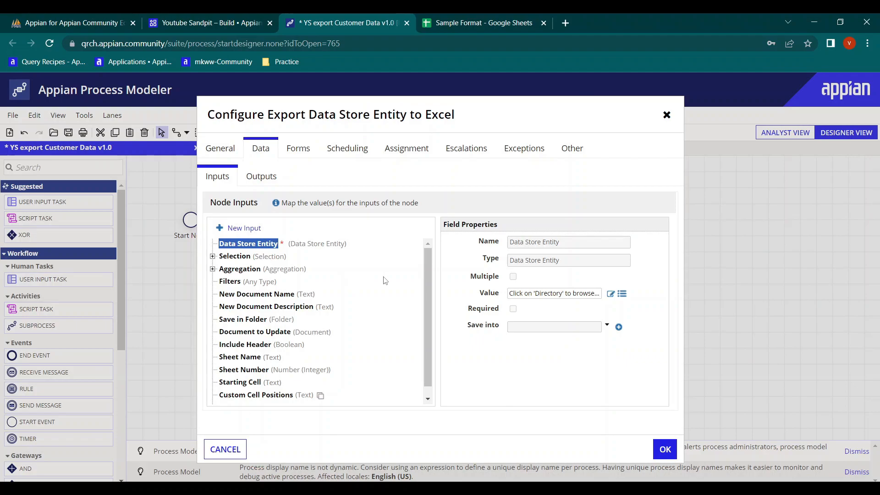
pyautogui.click(553, 290)
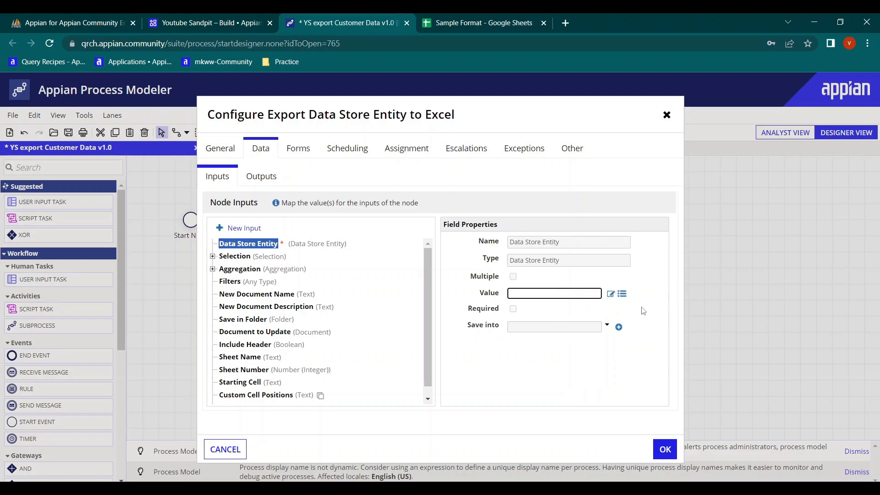
pyautogui.click(611, 294)
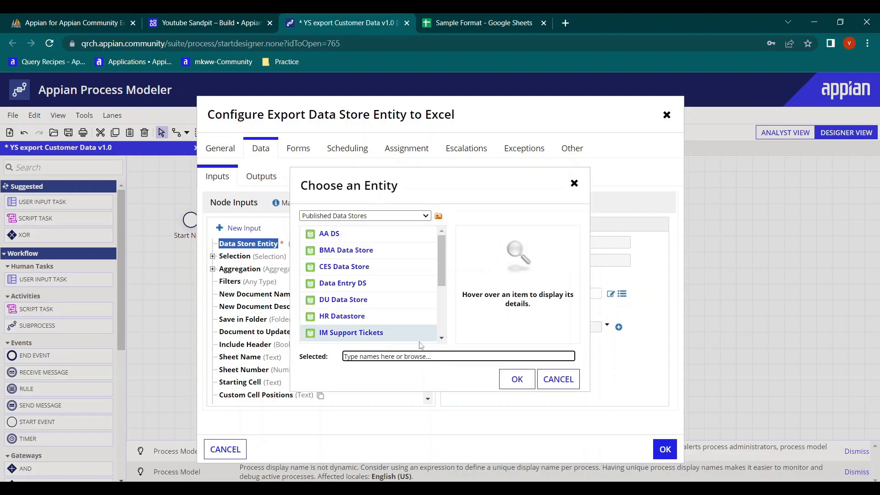
pyautogui.scroll(-3, 377, 277)
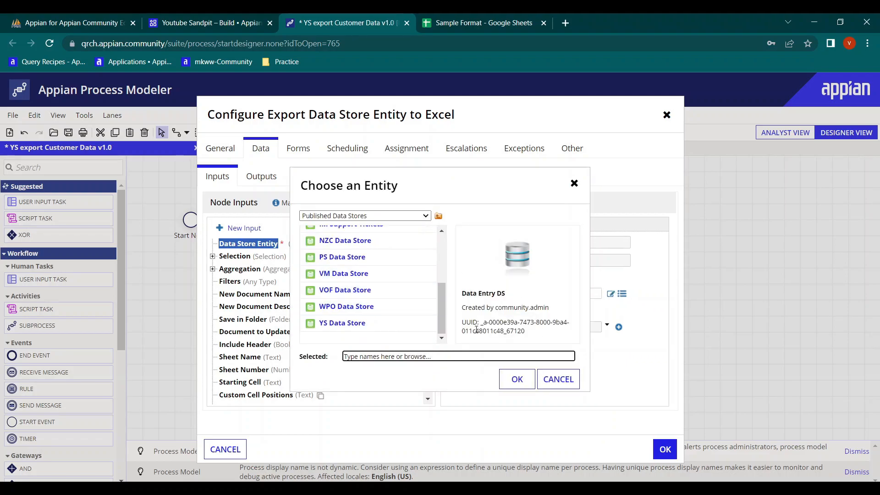
pyautogui.click(560, 380)
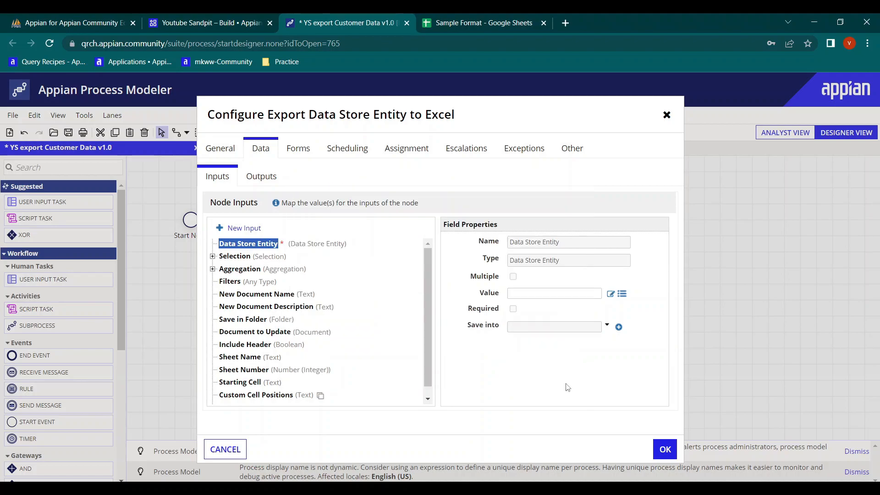
# In the Youtube Sandpit application, start a new constant named YS_VOF_CUSTOMER_DSE with the type Data Store Entity.
pyautogui.click(249, 19)
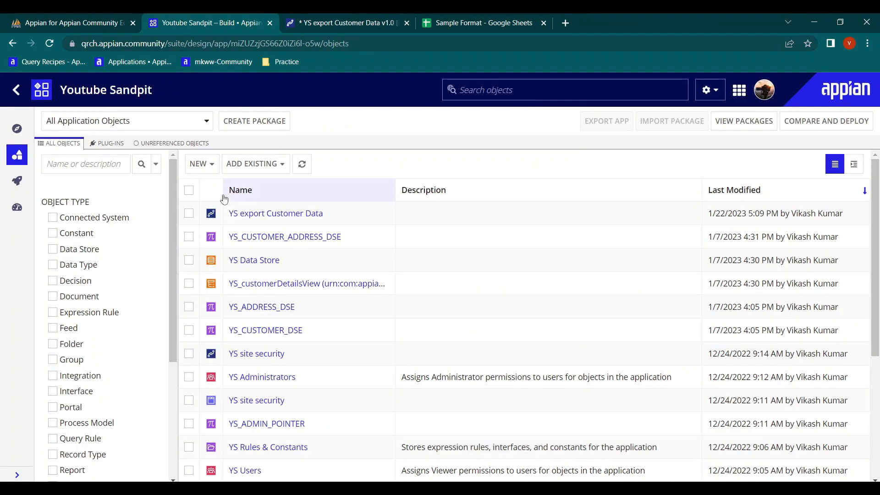
pyautogui.click(201, 164)
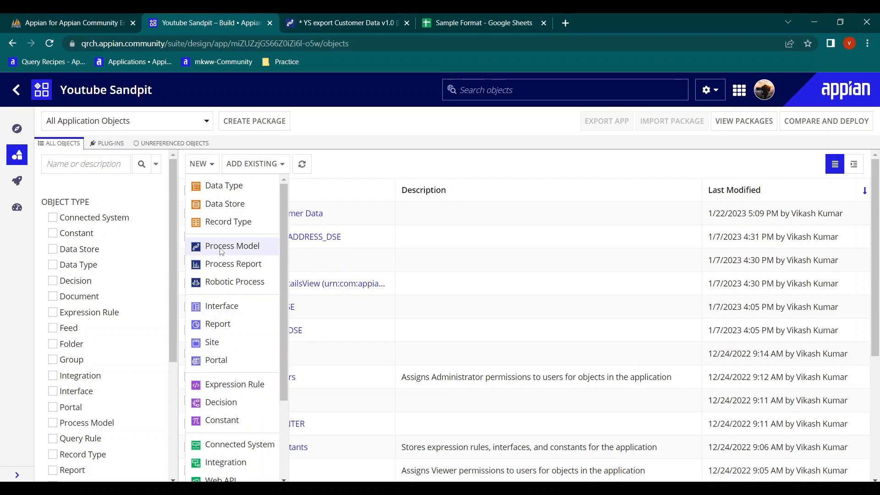
pyautogui.click(221, 426)
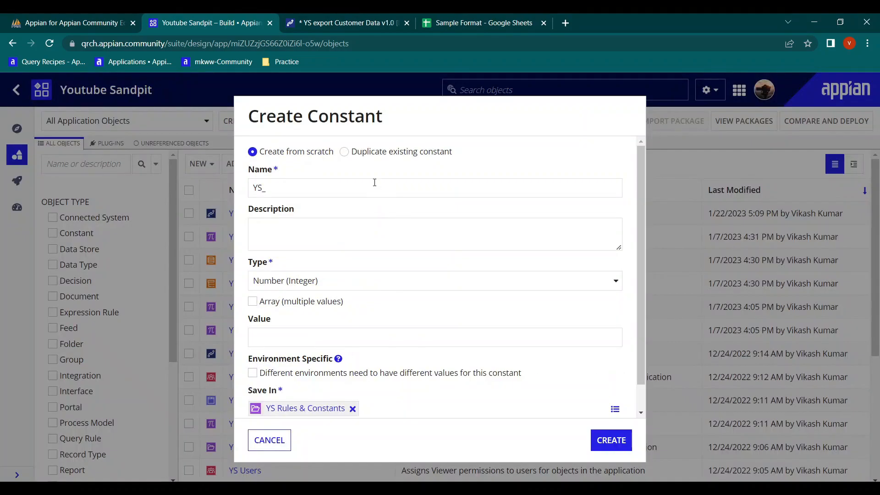
pyautogui.click(292, 187)
pyautogui.press('capslock')
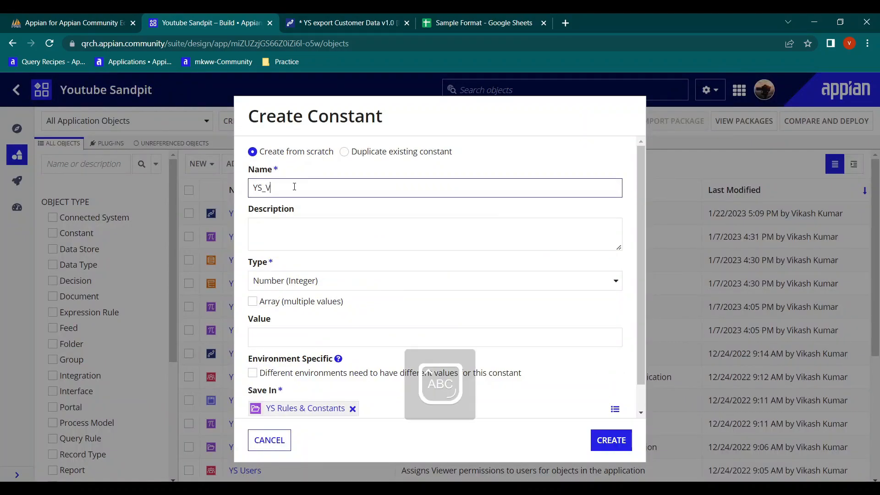
pyautogui.write('VOF_CUSTOMER_DSE')
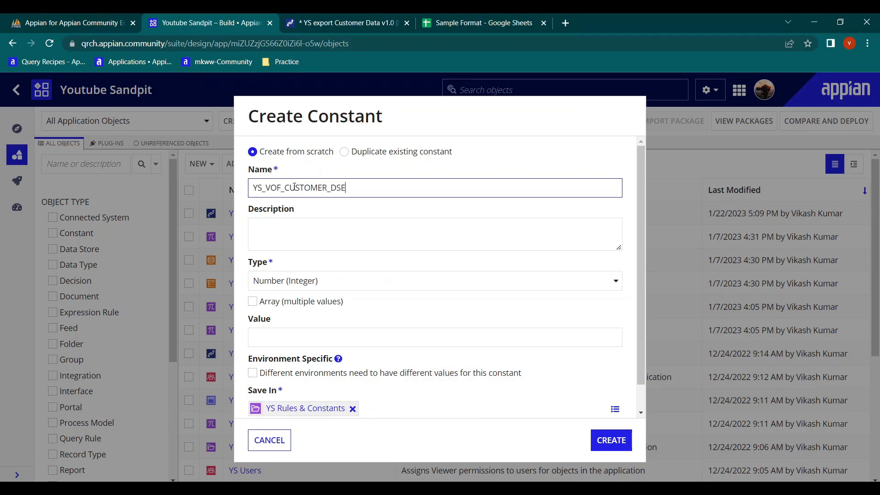
pyautogui.press('capslock')
pyautogui.click(325, 281)
pyautogui.scroll(-2, 357, 257)
pyautogui.scroll(4, 364, 243)
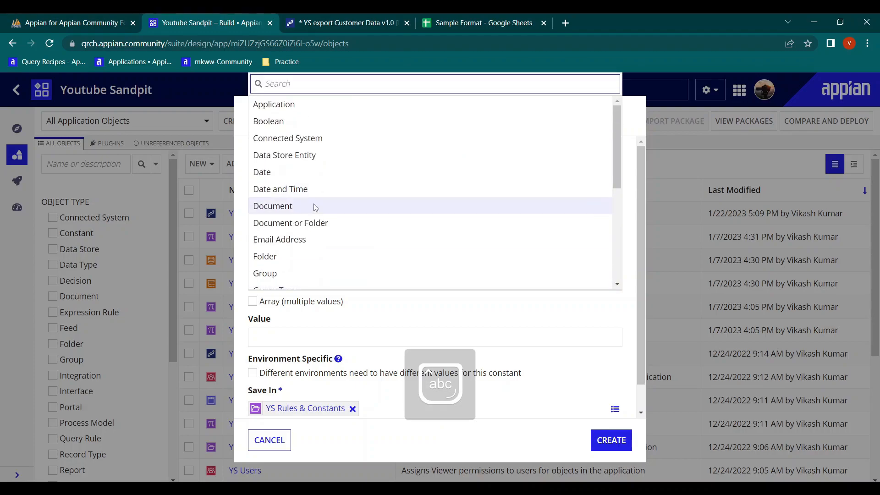
pyautogui.click(314, 156)
# Set the constant's data store to VOF Data Store and its entity to VOF Customer, and create the constant.
pyautogui.click(311, 338)
pyautogui.write('vog')
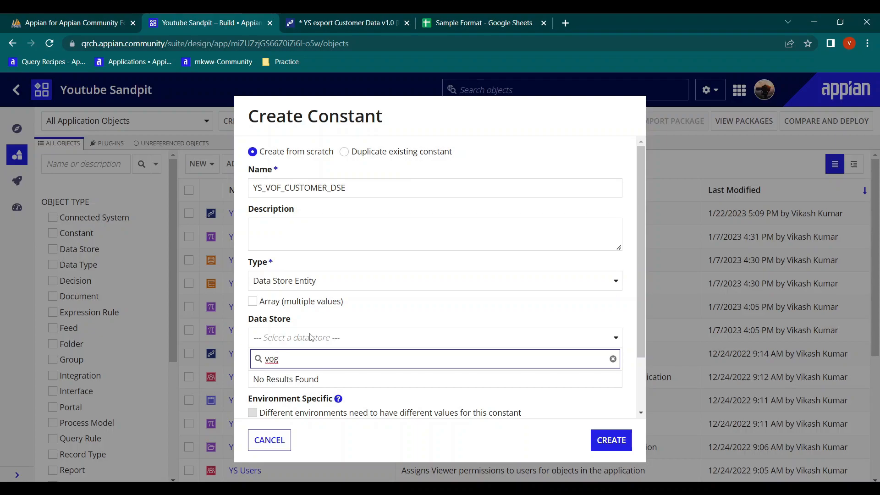
pyautogui.press('BackSpace')
pyautogui.write('f')
pyautogui.press('Return')
pyautogui.click(321, 378)
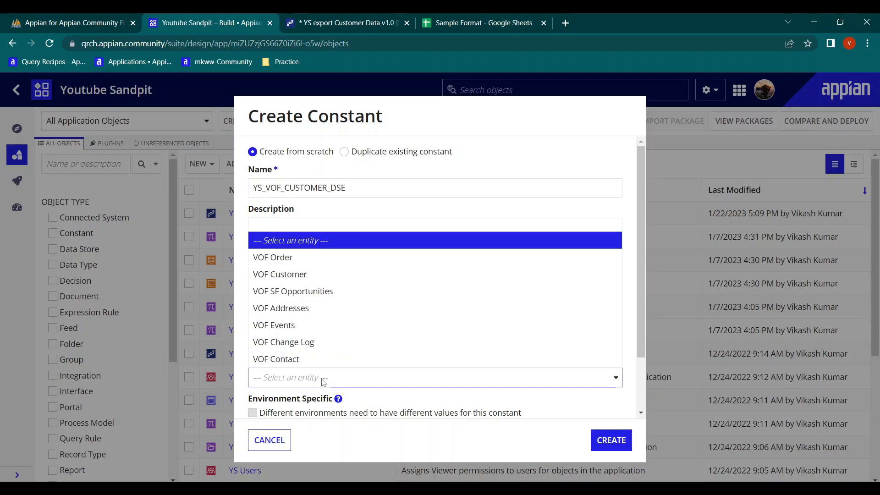
pyautogui.click(282, 278)
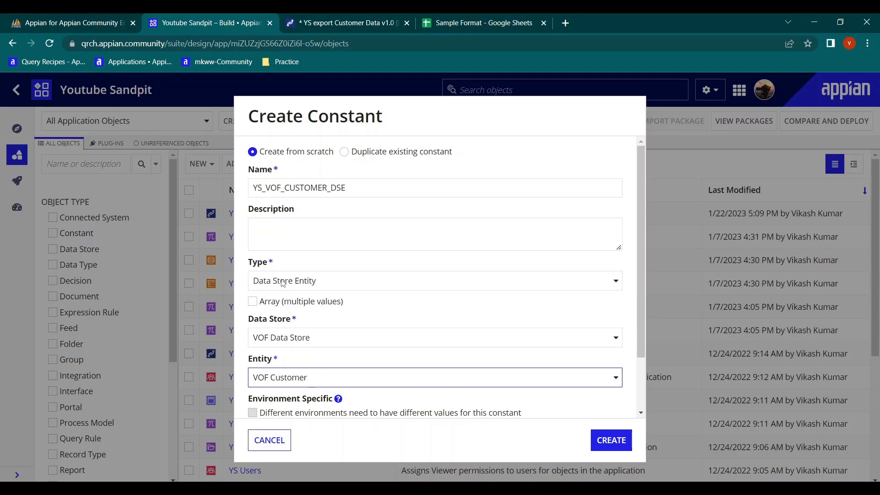
pyautogui.click(618, 441)
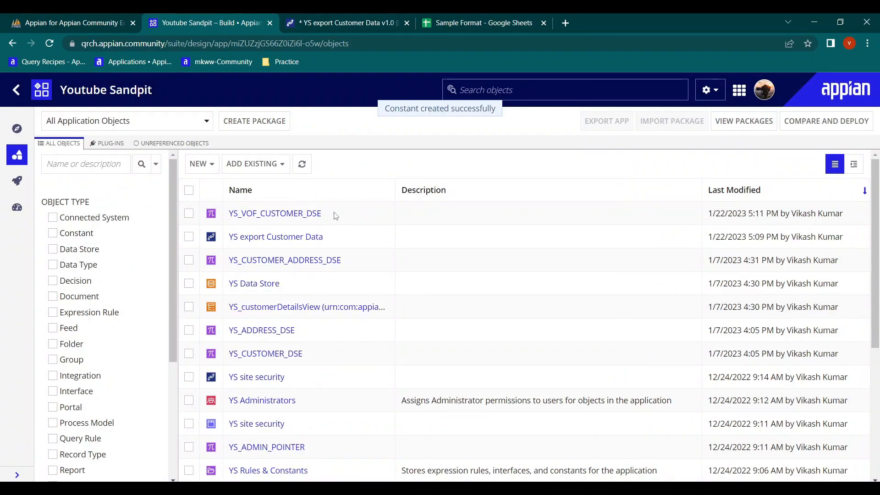
# Set the Data Store Entity input of the export node to the expression cons!YS_VOF_CUSTOMER_DSE and save it.
pyautogui.moveTo(336, 216); pyautogui.dragTo(230, 214)
pyautogui.hotkey('ctrl', 'c')
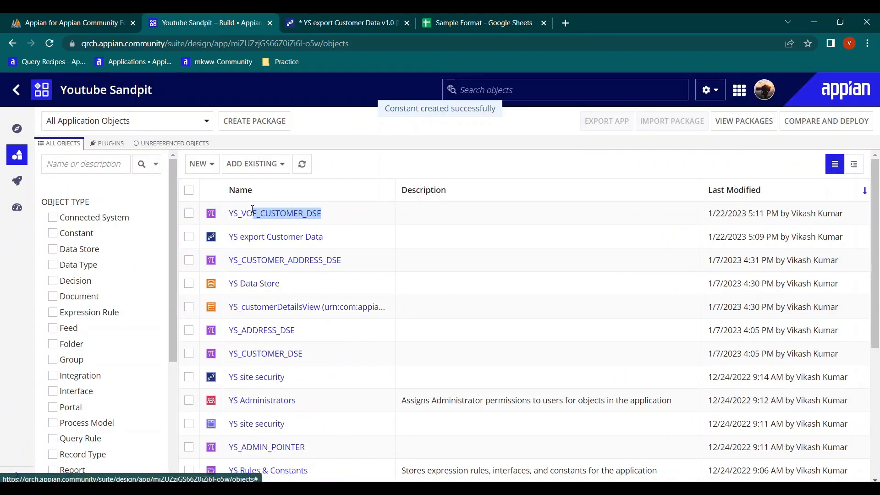
pyautogui.click(325, 19)
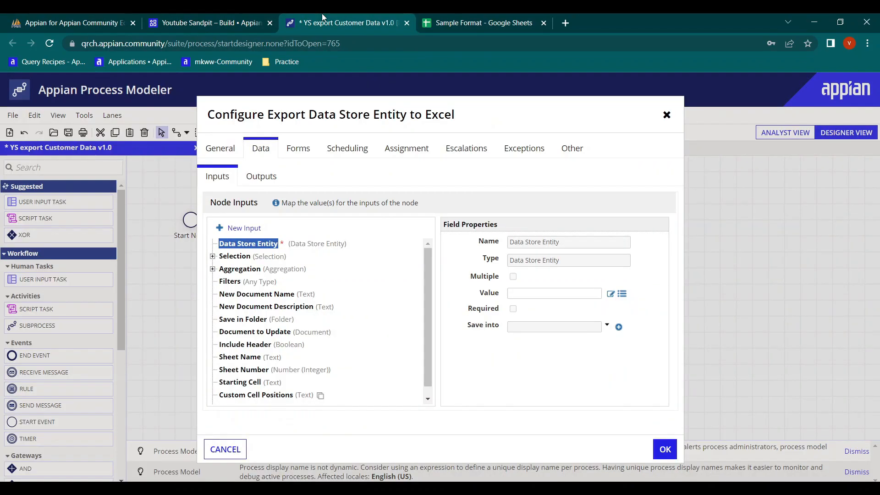
pyautogui.click(611, 294)
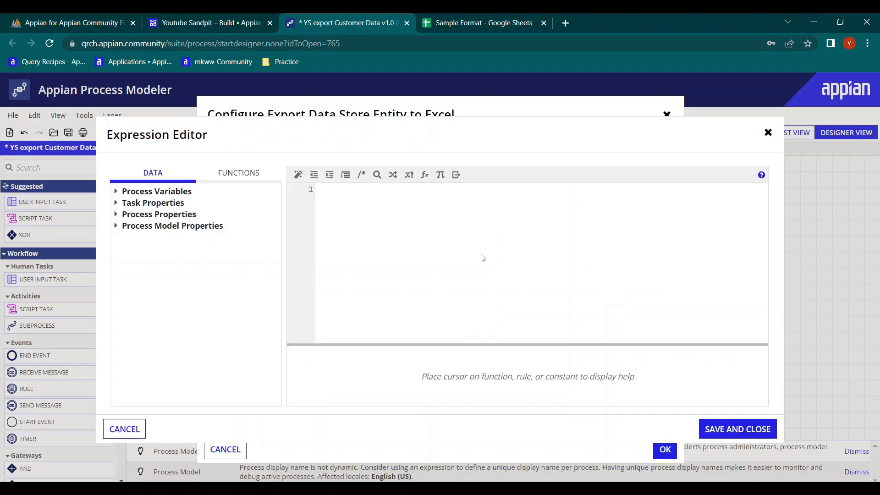
pyautogui.write('cons!')
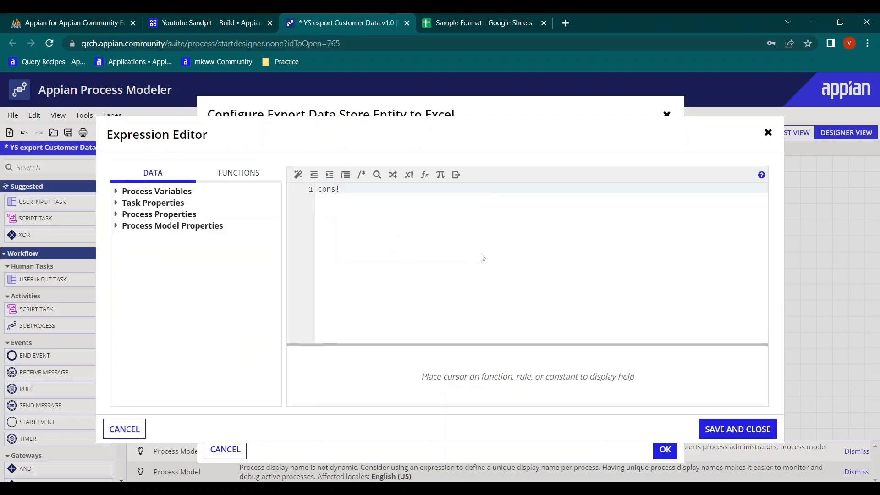
pyautogui.hotkey('ctrl', 'v')
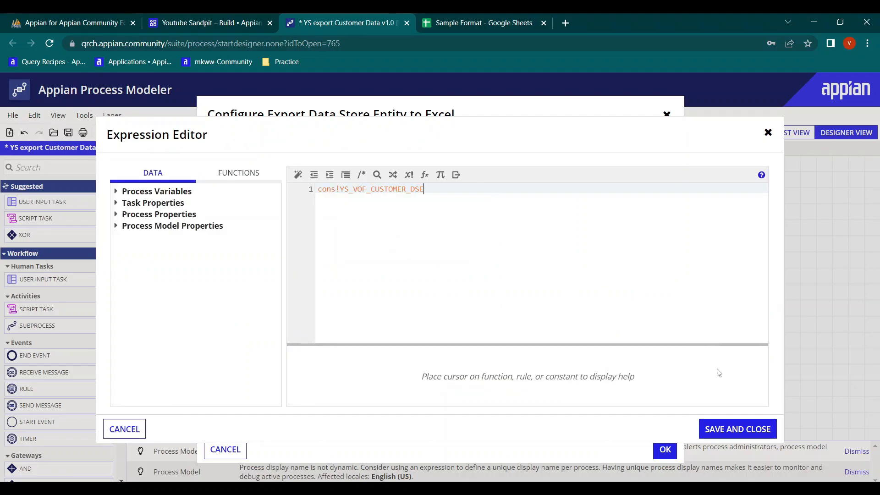
pyautogui.click(756, 428)
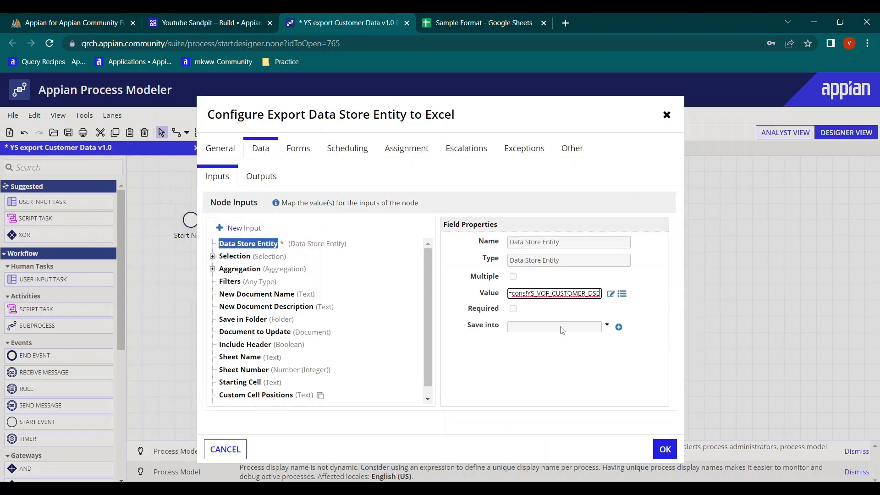
# Examine the Selection input's column fields against the columns of the vofcustomers table, and view the Aggregation input's properties.
pyautogui.click(235, 256)
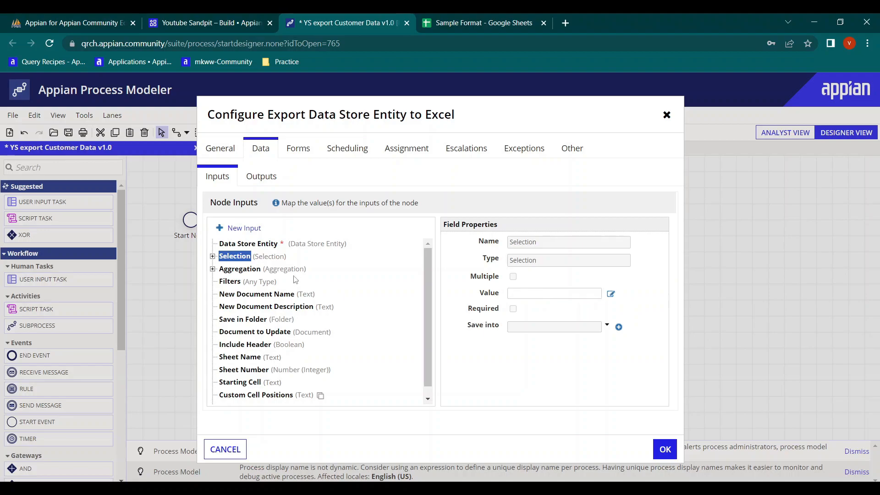
pyautogui.click(212, 257)
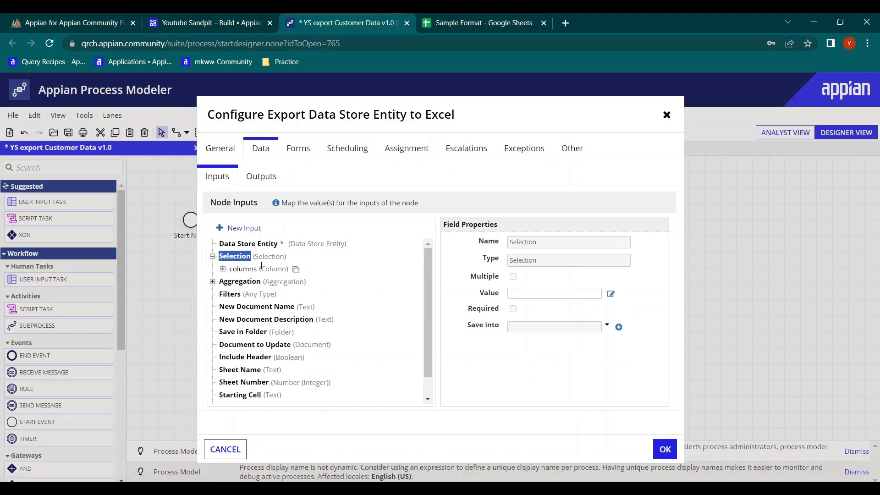
pyautogui.click(54, 14)
pyautogui.scroll(3, 324, 245)
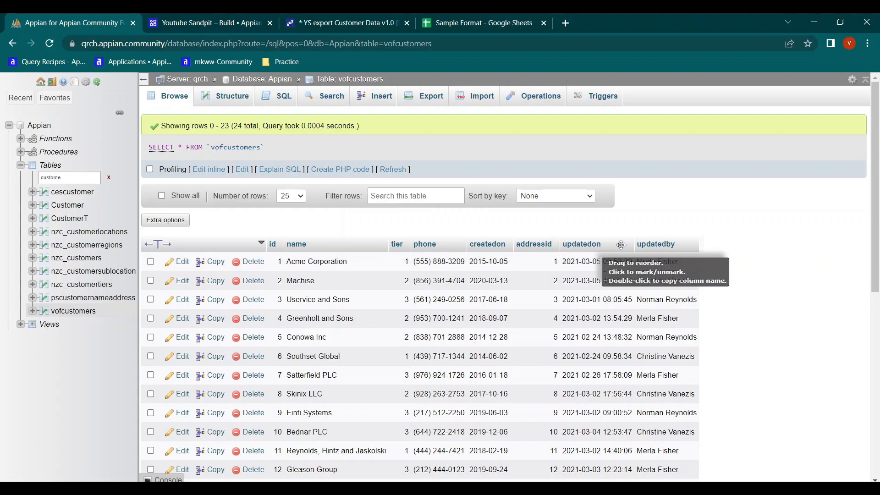
pyautogui.click(378, 14)
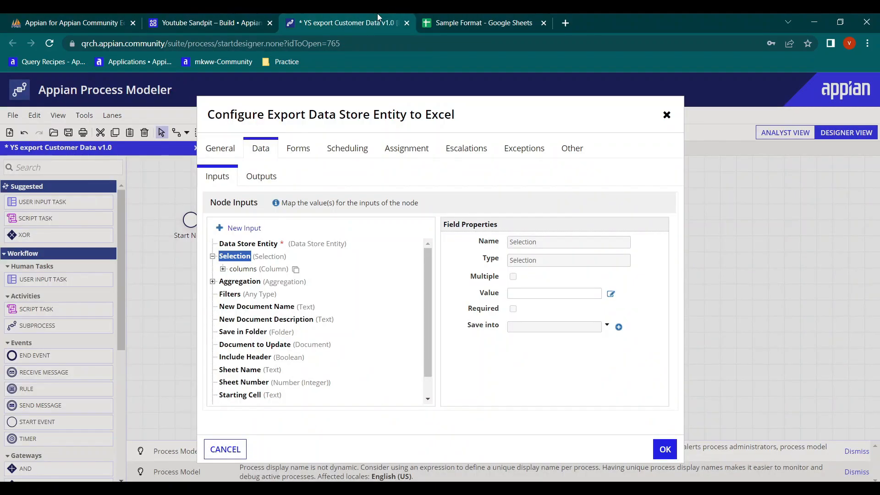
pyautogui.click(224, 270)
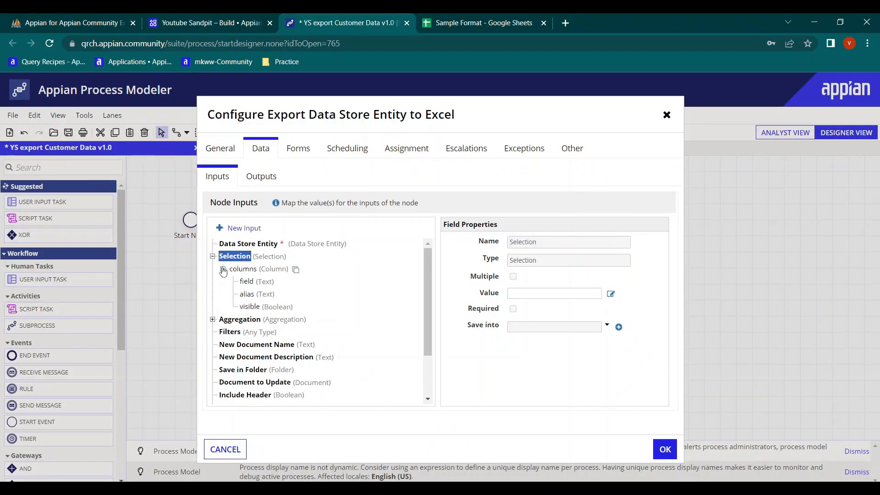
pyautogui.click(258, 282)
pyautogui.click(223, 269)
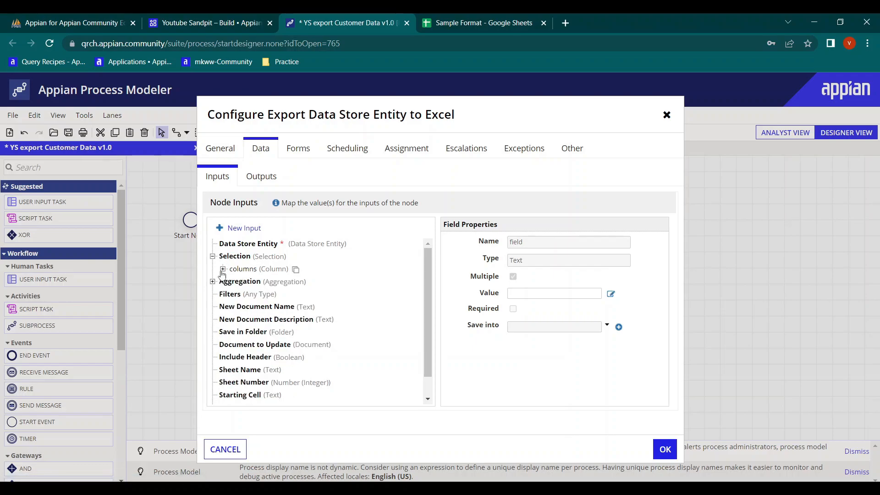
pyautogui.click(229, 257)
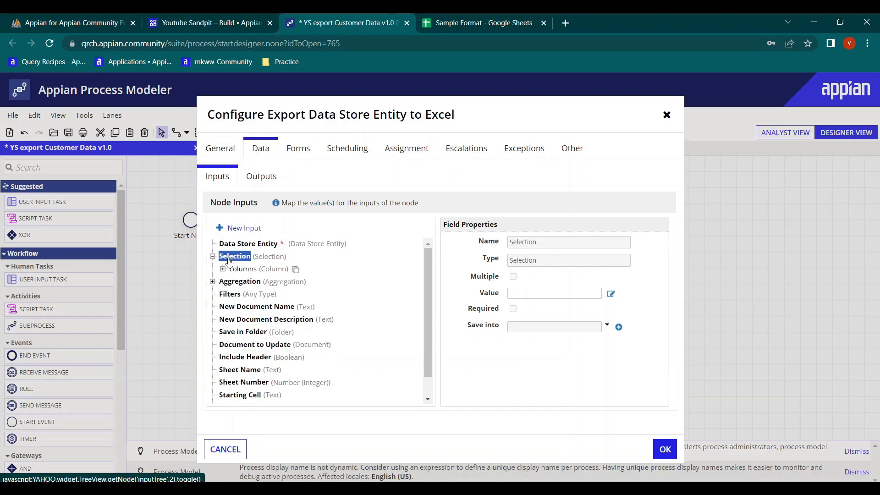
pyautogui.click(222, 269)
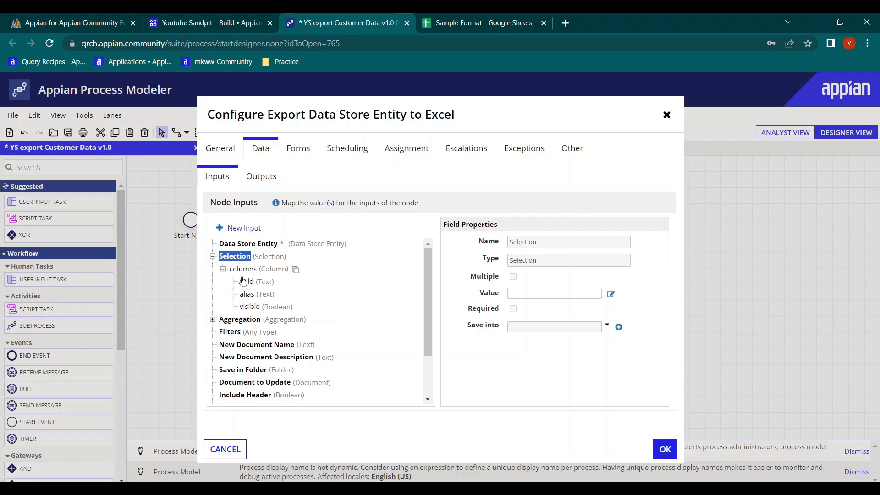
pyautogui.click(243, 282)
pyautogui.click(213, 257)
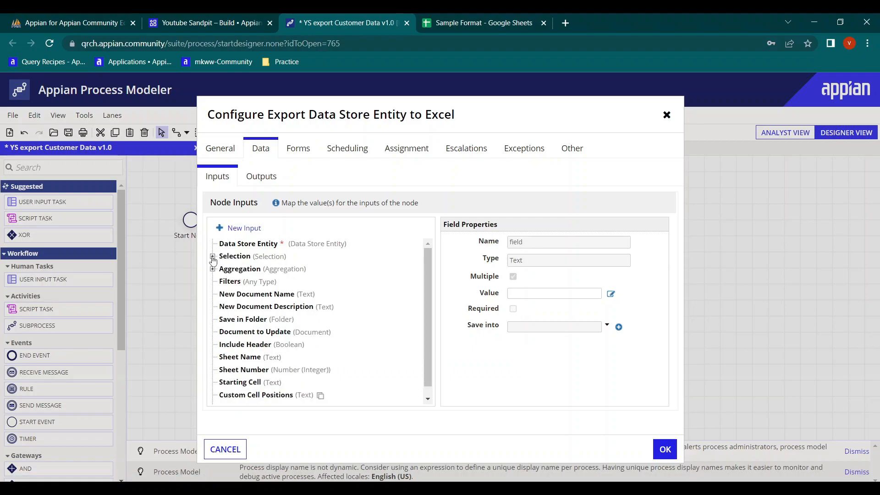
pyautogui.click(236, 271)
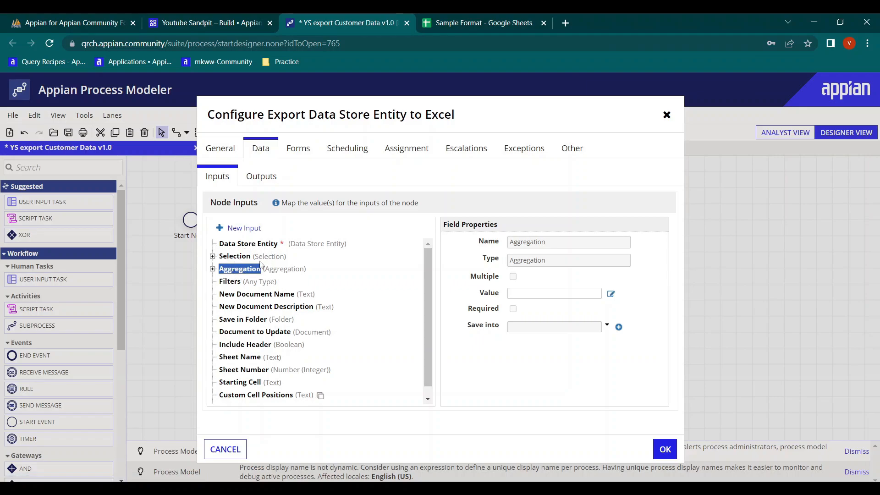
# Set the New Document Name input to the expression "Customer Data Export - " & now() and save it.
pyautogui.scroll(-1, 275, 307)
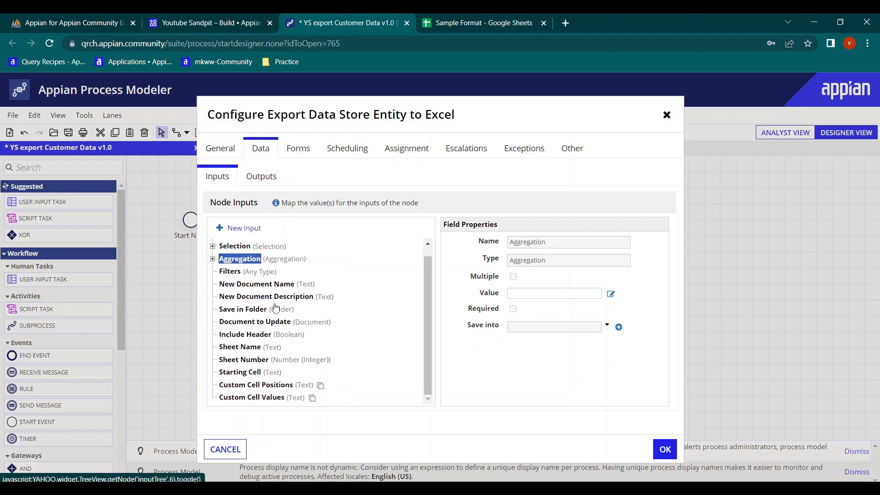
pyautogui.click(247, 285)
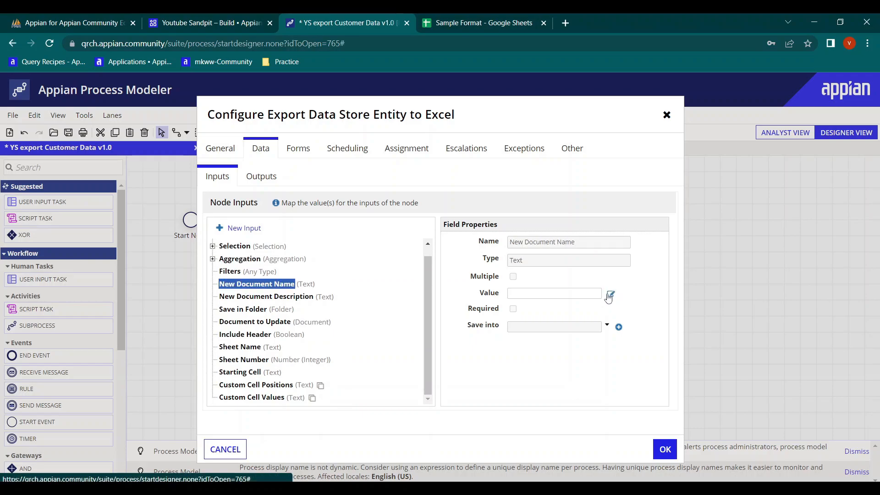
pyautogui.click(610, 294)
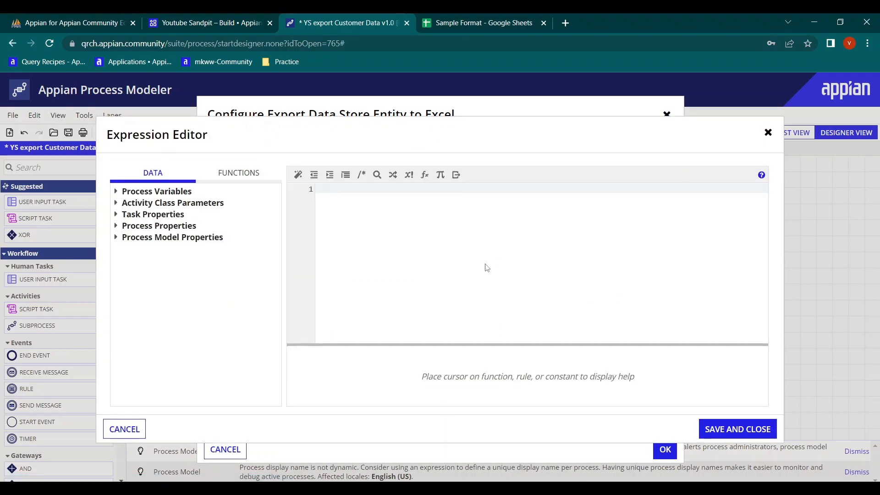
pyautogui.write('"Customer D')
pyautogui.write('ata Export - " & now')
pyautogui.press('Return')
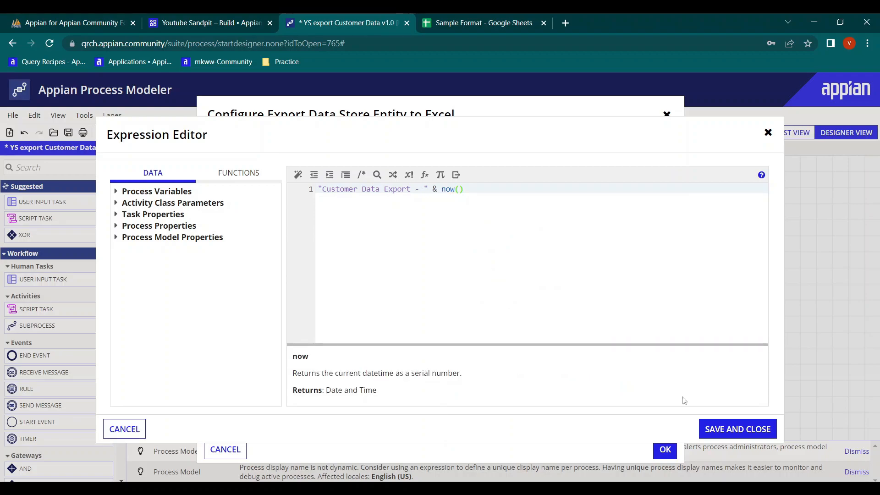
pyautogui.click(740, 431)
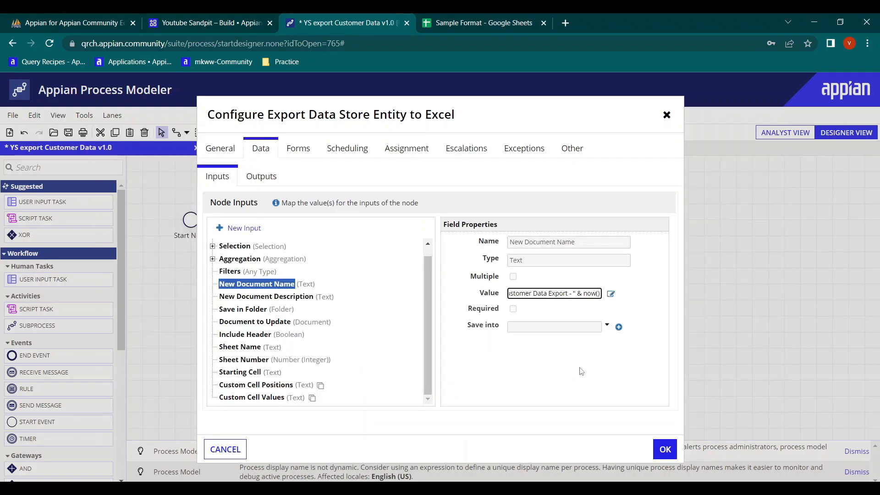
# Open the folder chooser for the Save in Folder input, and show only folders among the Youtube Sandpit objects.
pyautogui.click(279, 298)
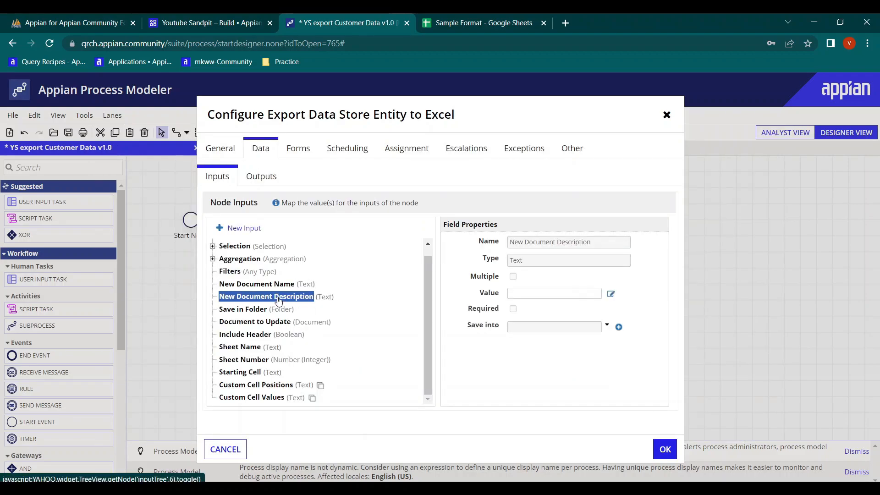
pyautogui.click(239, 311)
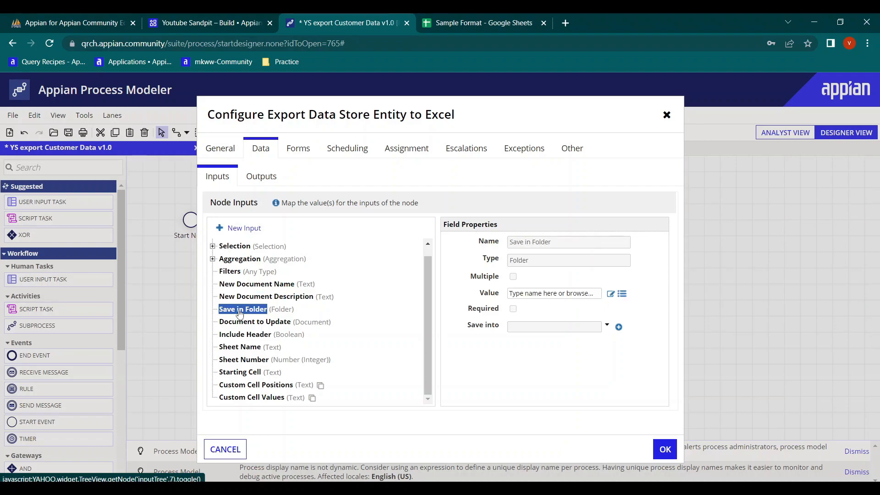
pyautogui.click(622, 294)
pyautogui.click(99, 13)
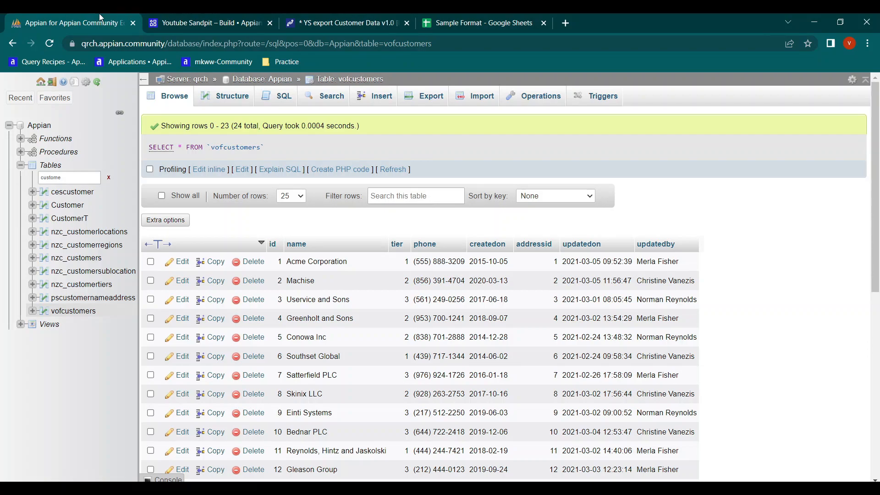
pyautogui.click(238, 13)
pyautogui.click(73, 347)
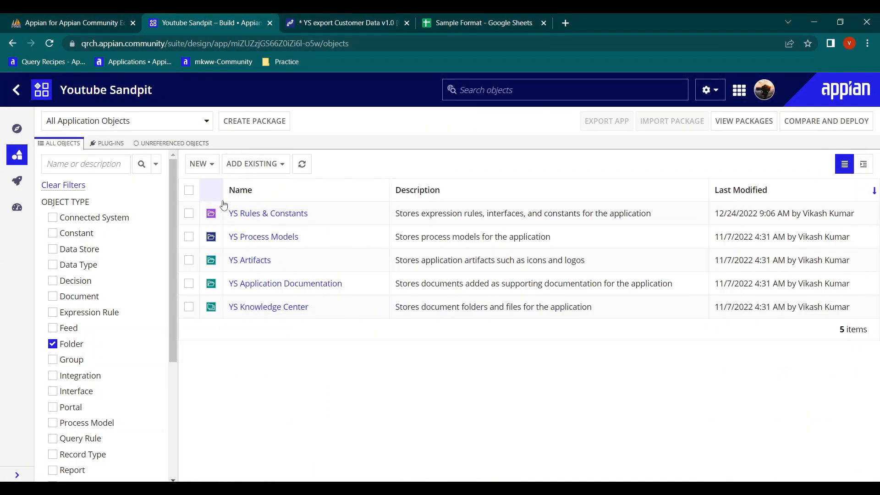
# Create a document folder named YS Exported Docs with YS Knowledge Center as its parent folder.
pyautogui.click(200, 166)
pyautogui.scroll(-3, 224, 362)
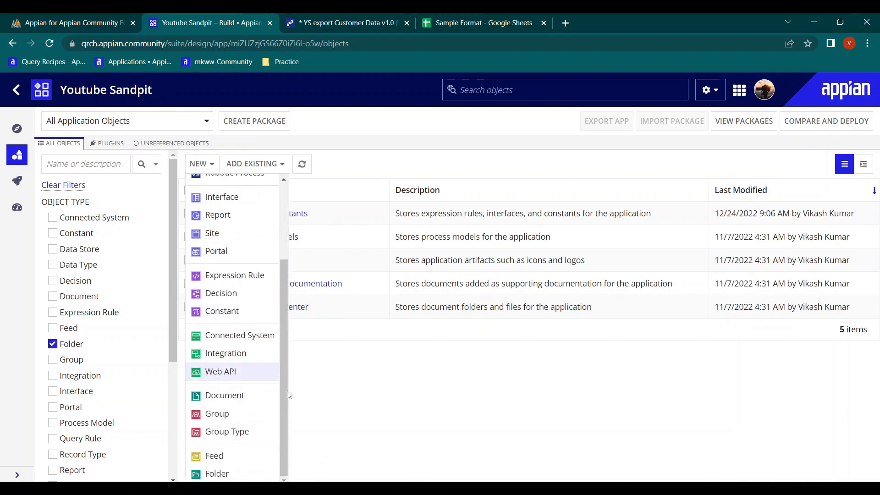
pyautogui.click(216, 474)
pyautogui.click(300, 280)
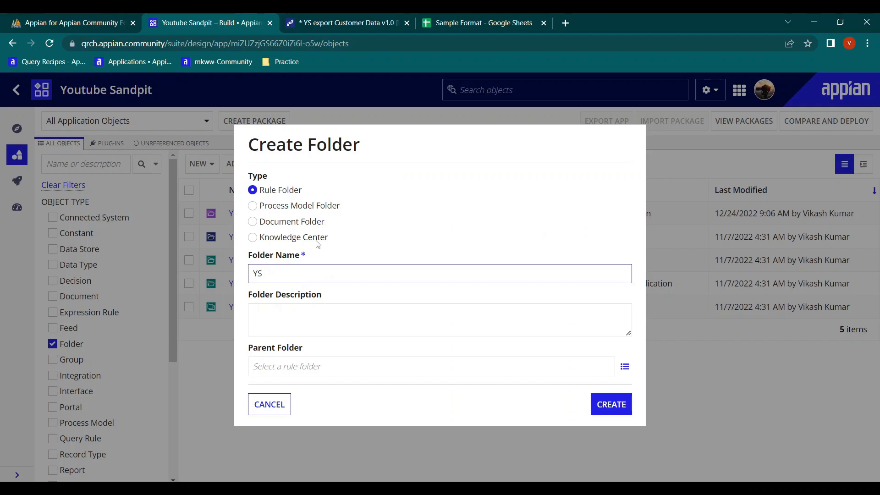
pyautogui.click(288, 222)
pyautogui.click(322, 274)
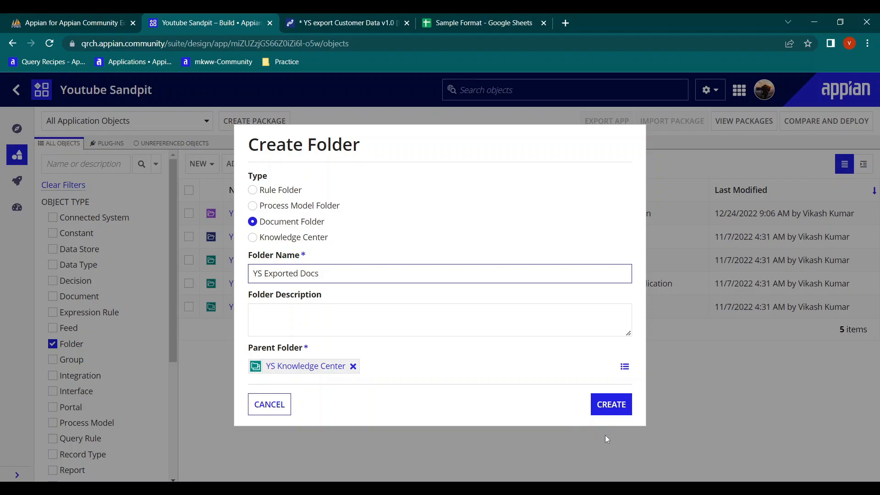
pyautogui.click(611, 404)
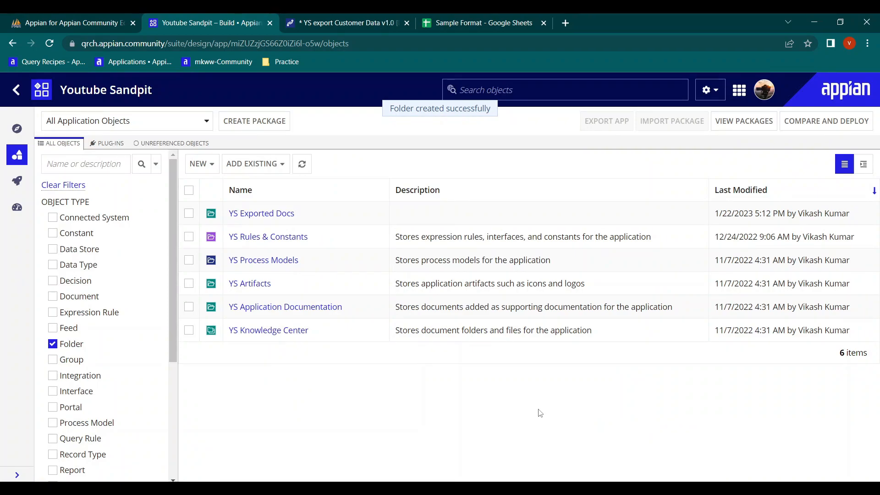
# Return to the process model and reopen the folder chooser for the Save in Folder input, in its search view.
pyautogui.click(347, 19)
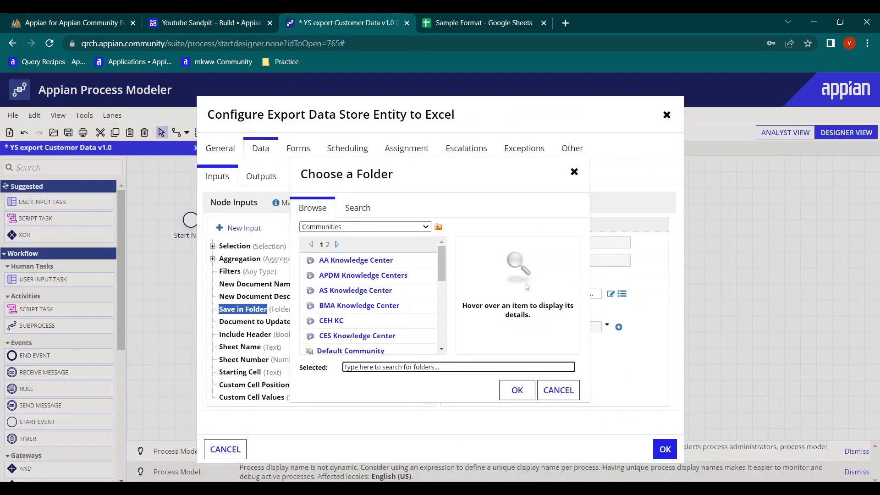
pyautogui.click(568, 390)
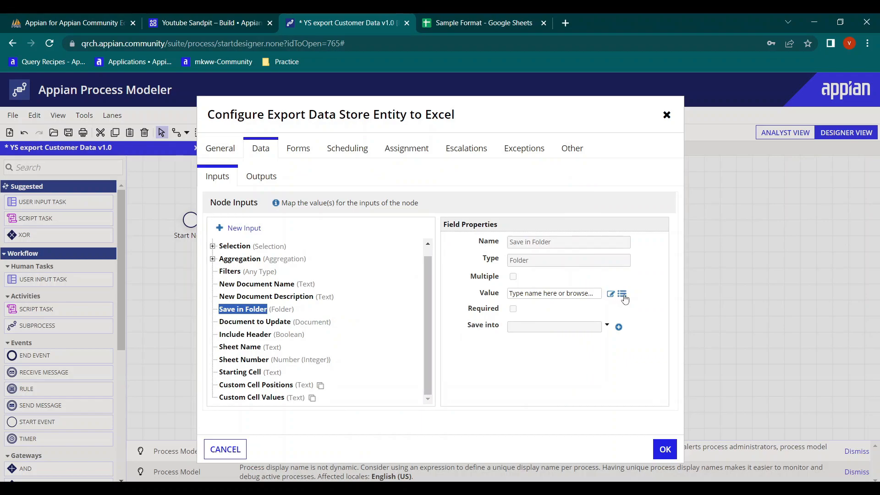
pyautogui.click(622, 295)
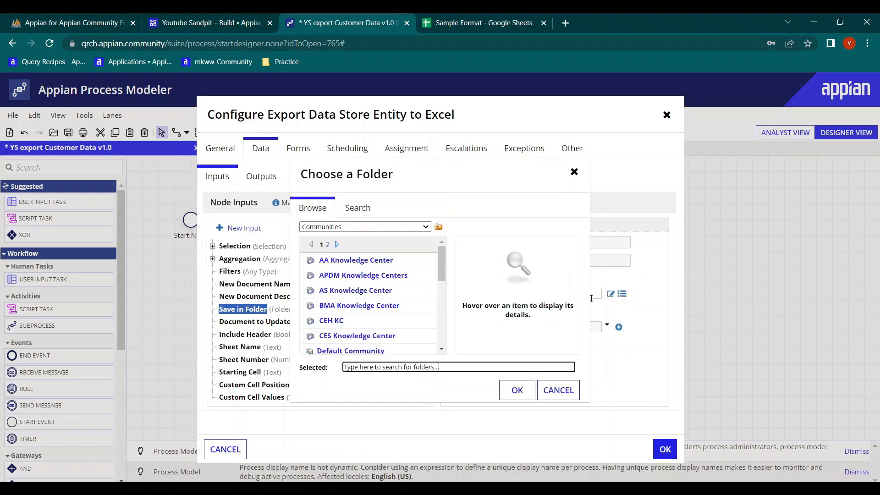
pyautogui.click(357, 207)
# Copy the folder name YS Exported Docs from the Youtube Sandpit objects and enter it as the folder search term without leading spaces.
pyautogui.click(211, 23)
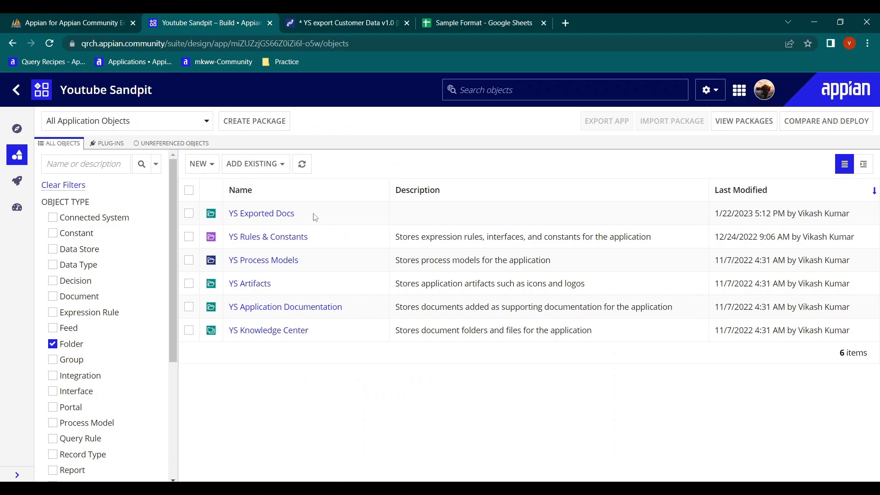
pyautogui.moveTo(315, 213); pyautogui.dragTo(222, 212)
pyautogui.hotkey('ctrl', 'c')
pyautogui.click(389, 18)
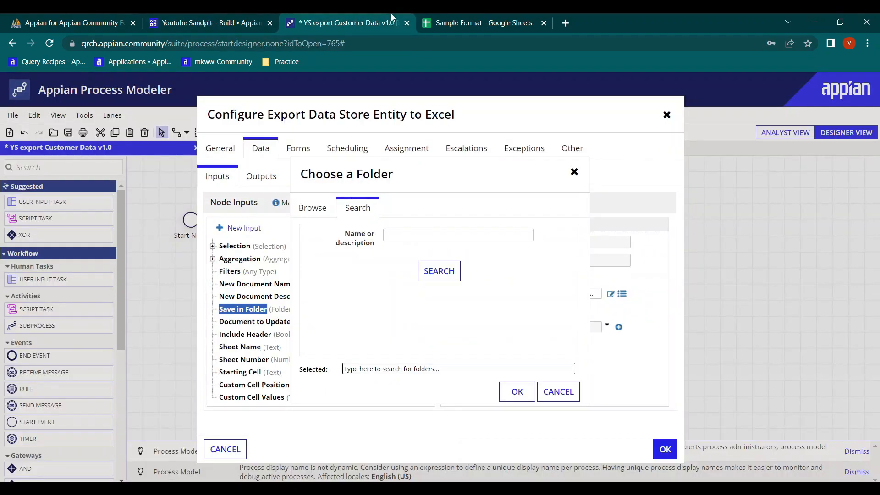
pyautogui.click(435, 233)
pyautogui.hotkey('ctrl', 'v')
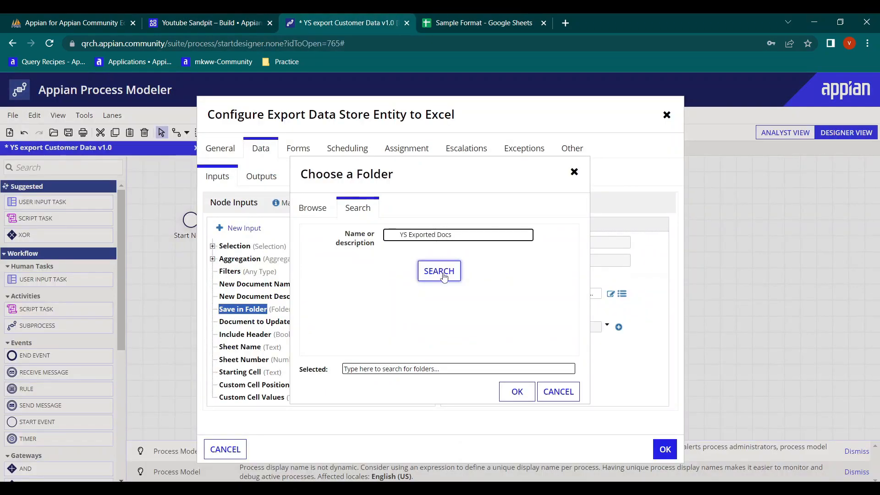
pyautogui.click(400, 237)
pyautogui.press('BackSpace')
pyautogui.press('BackSpace')
pyautogui.press('BackSpace')
pyautogui.press('BackSpace')
pyautogui.press('BackSpace')
pyautogui.press('BackSpace')
pyautogui.press('BackSpace')
pyautogui.press('BackSpace')
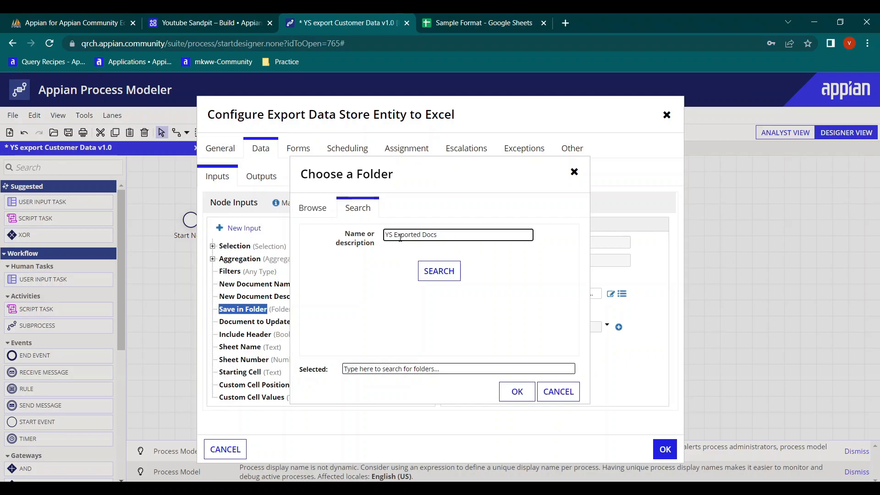
# Search for the folder and set the Save in Folder input to YS Exported Docs.
pyautogui.click(440, 272)
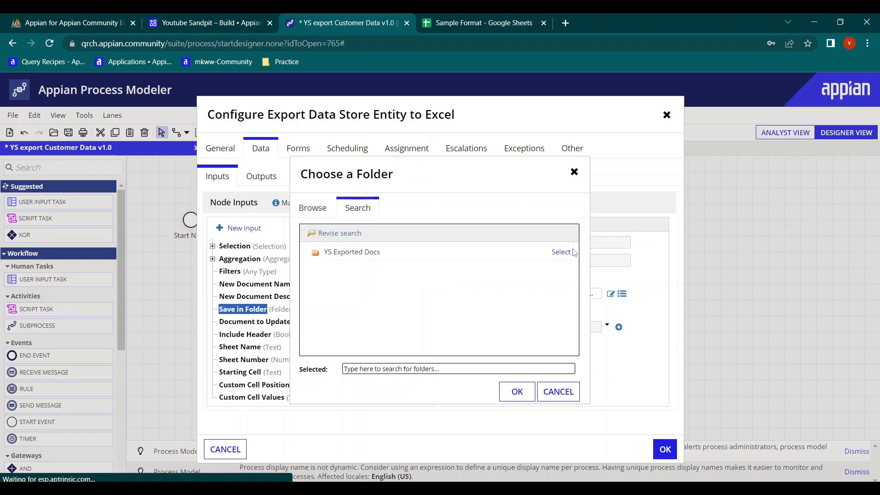
pyautogui.click(554, 255)
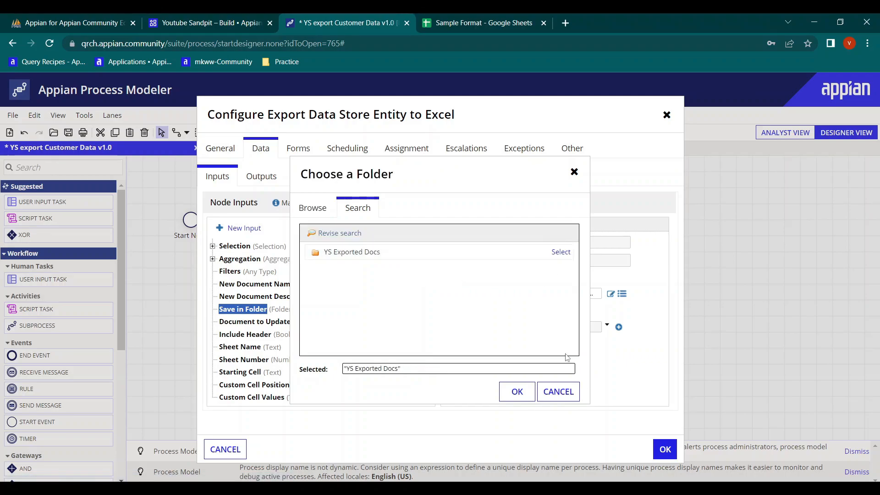
pyautogui.click(517, 392)
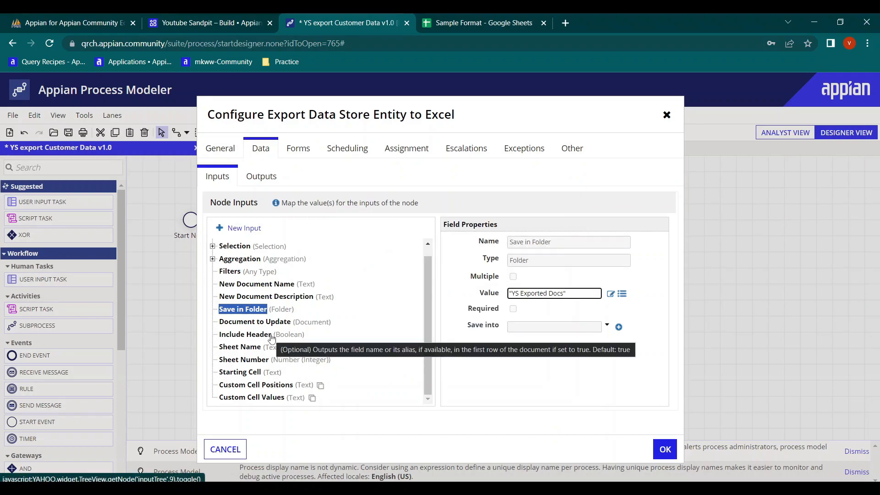
# Examine the field properties of the remaining node inputs, from Document to Update and Include Header through Custom Cell Values.
pyautogui.click(257, 322)
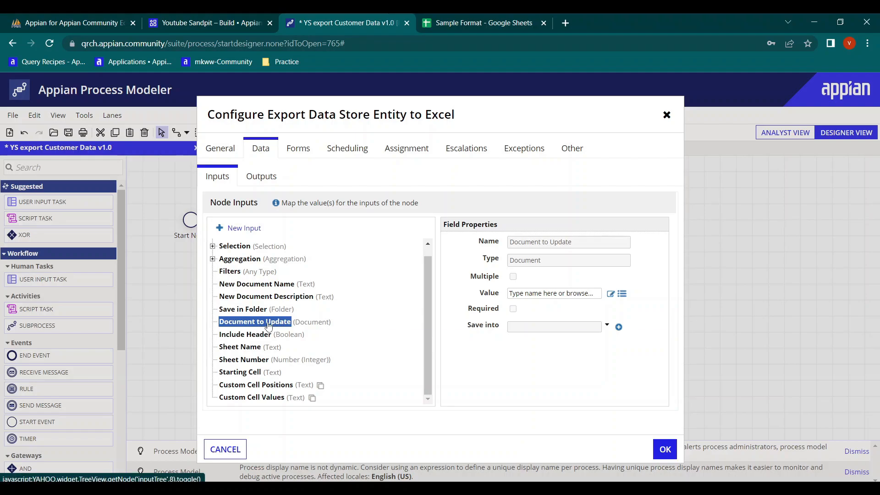
pyautogui.click(250, 339)
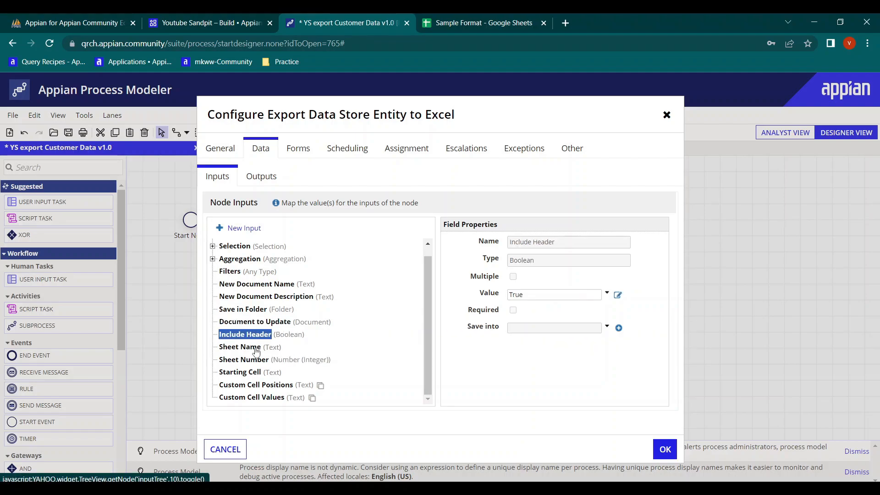
pyautogui.click(252, 347)
pyautogui.click(248, 337)
pyautogui.click(247, 347)
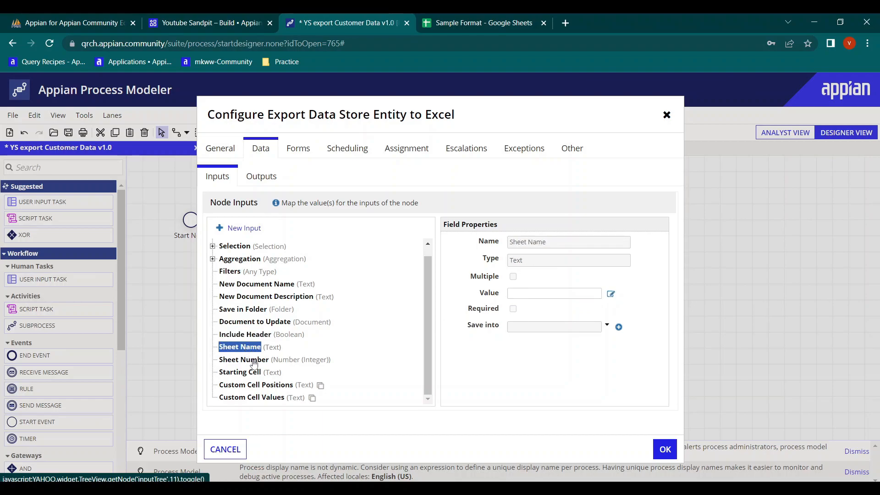
pyautogui.click(250, 360)
pyautogui.click(243, 372)
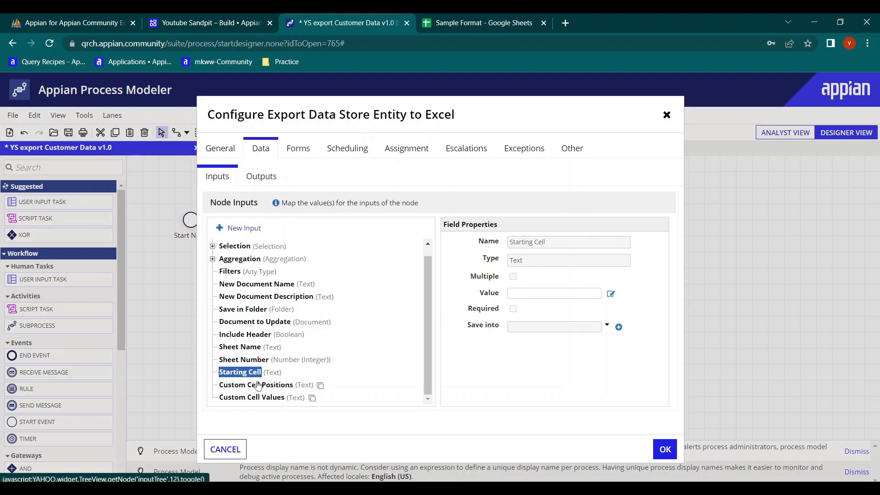
pyautogui.click(289, 385)
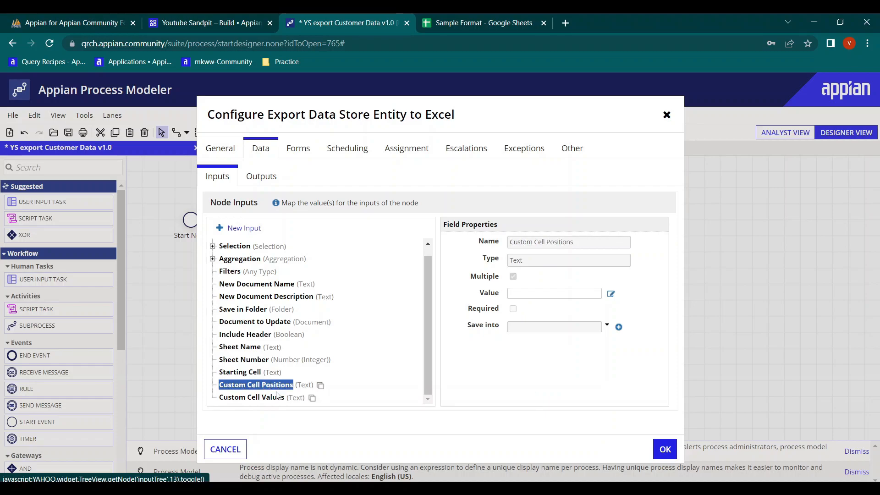
pyautogui.click(281, 398)
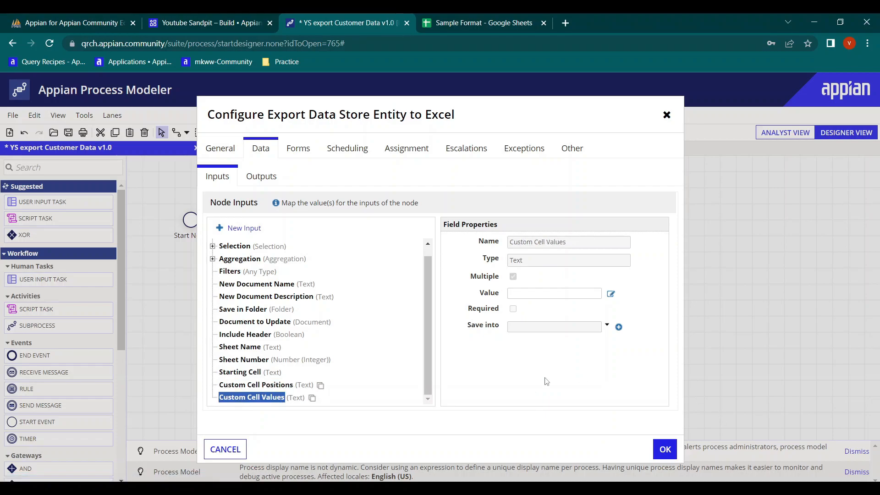
# Store the New Document output in a new process variable NewDocument of type Document, and confirm the export node's configuration.
pyautogui.click(277, 178)
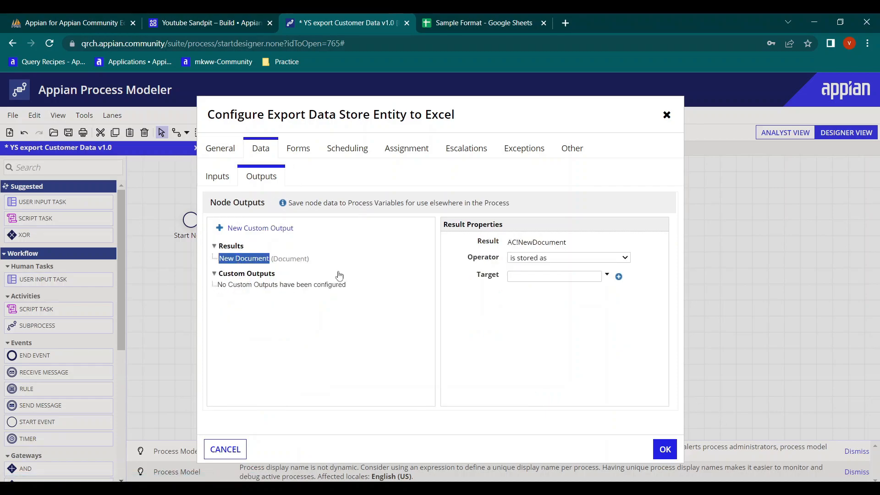
pyautogui.click(619, 277)
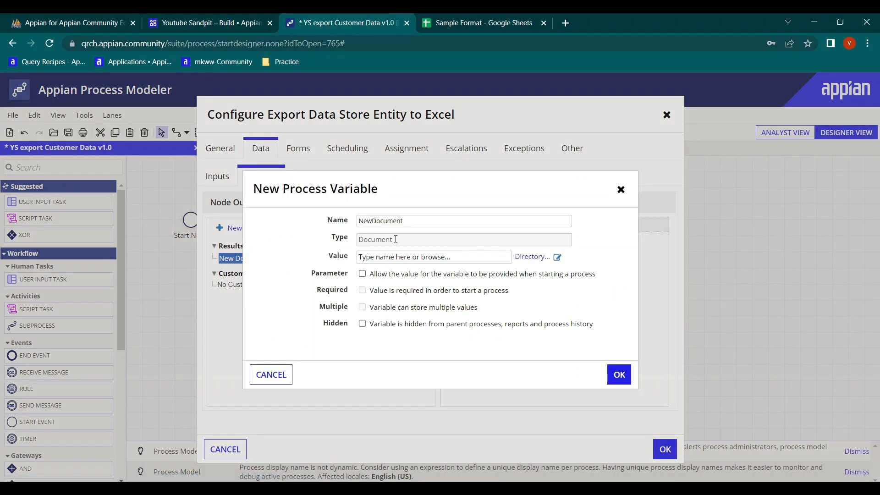
pyautogui.click(619, 374)
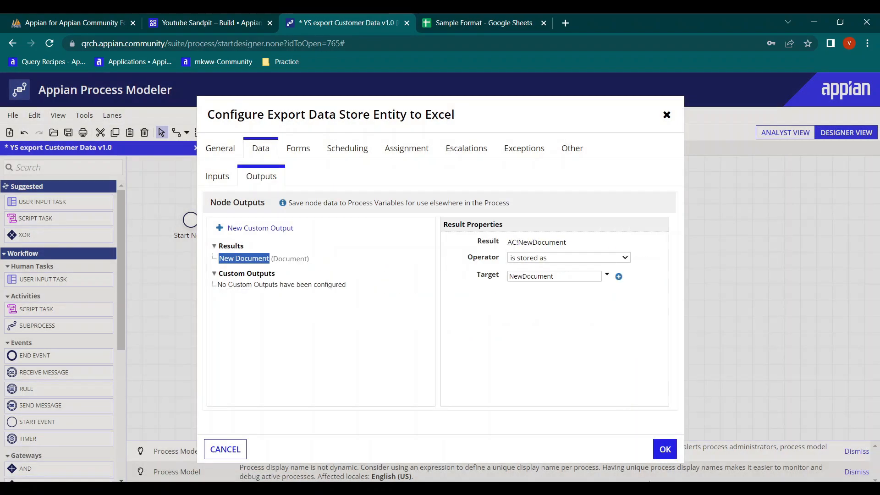
pyautogui.click(665, 449)
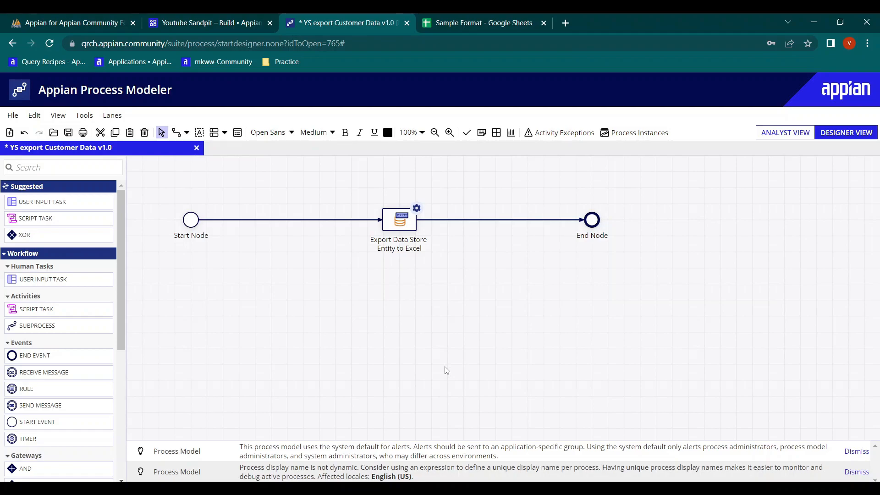
# Validate the process model and review its properties without changing them.
pyautogui.click(466, 133)
pyautogui.click(237, 133)
pyautogui.click(532, 157)
pyautogui.click(238, 440)
# Save the YS export Customer Data process model, start it in debug mode and refresh its monitoring view.
pyautogui.hotkey('ctrl', 'b')
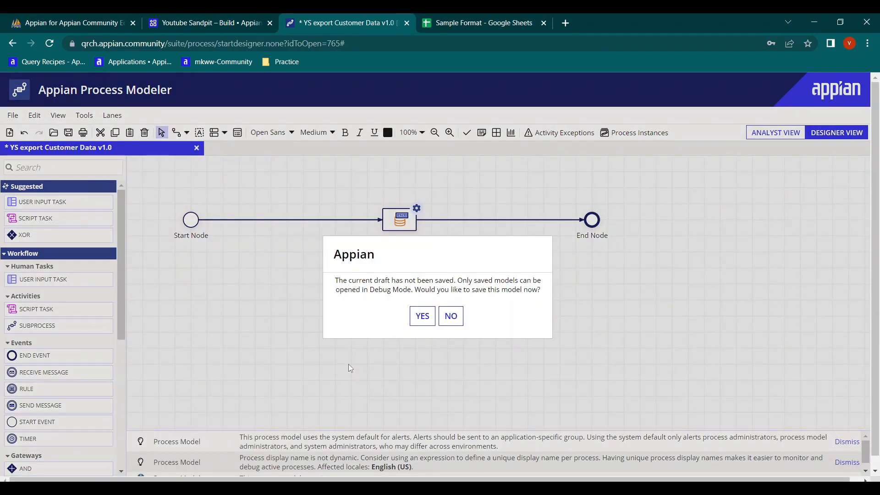
pyautogui.click(451, 316)
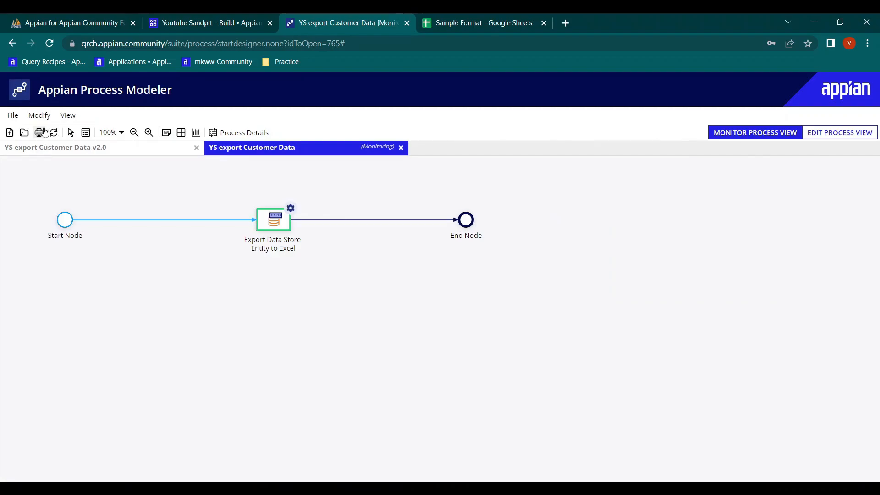
pyautogui.click(53, 132)
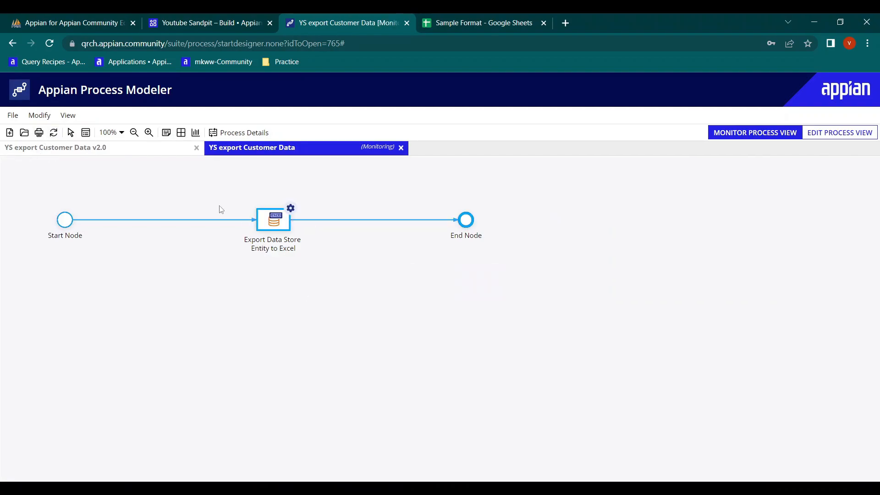
# Check the export node of the run for errors, and examine the NewDocument variable's value and the process history.
pyautogui.doubleClick(287, 238)
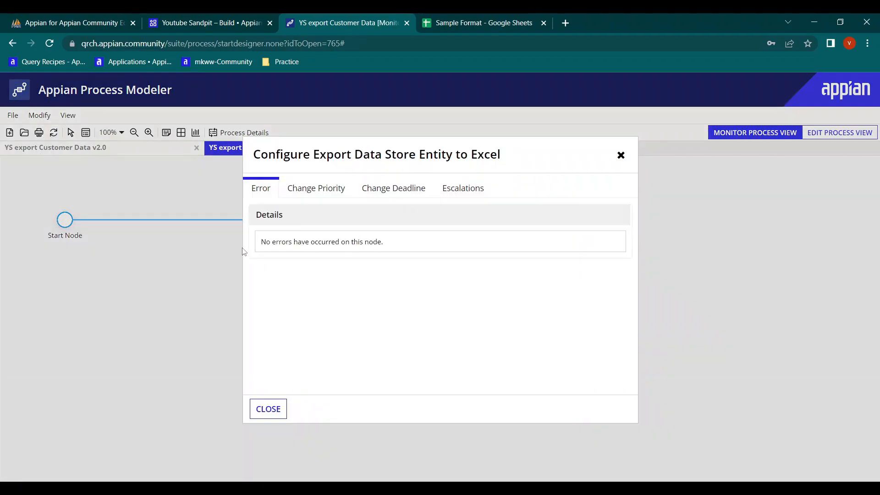
pyautogui.click(270, 409)
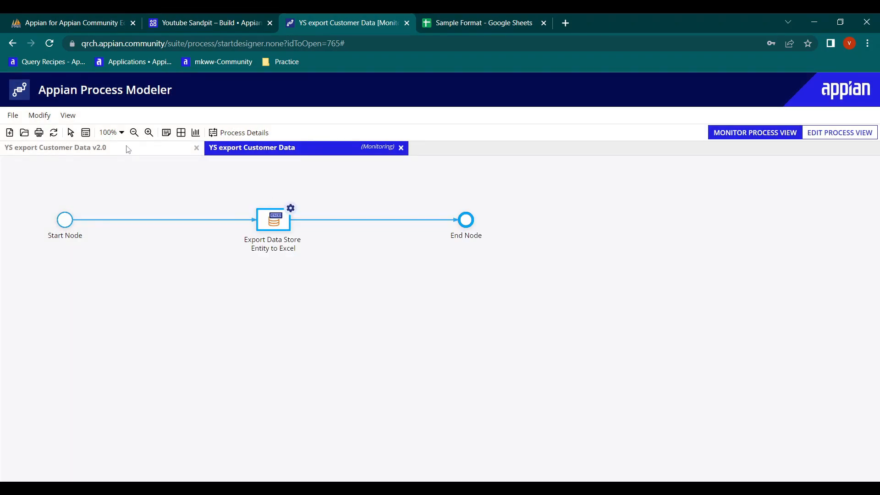
pyautogui.click(85, 132)
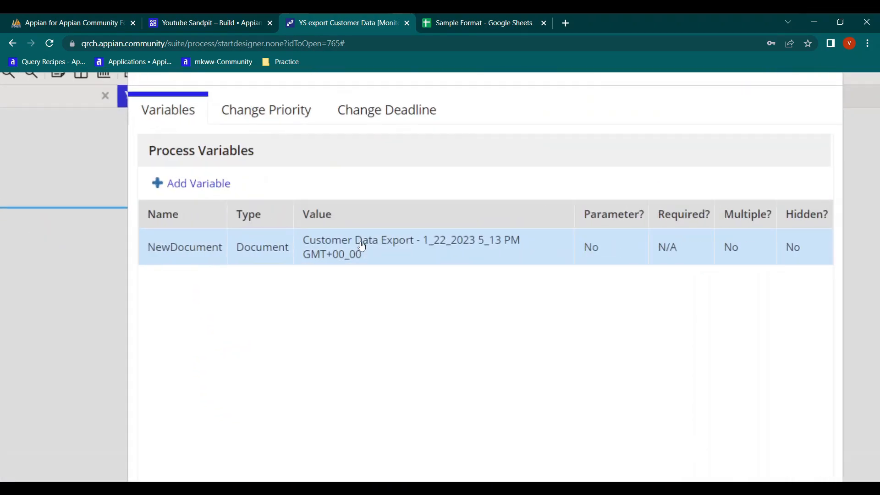
pyautogui.moveTo(299, 243); pyautogui.dragTo(377, 335)
pyautogui.click(378, 335)
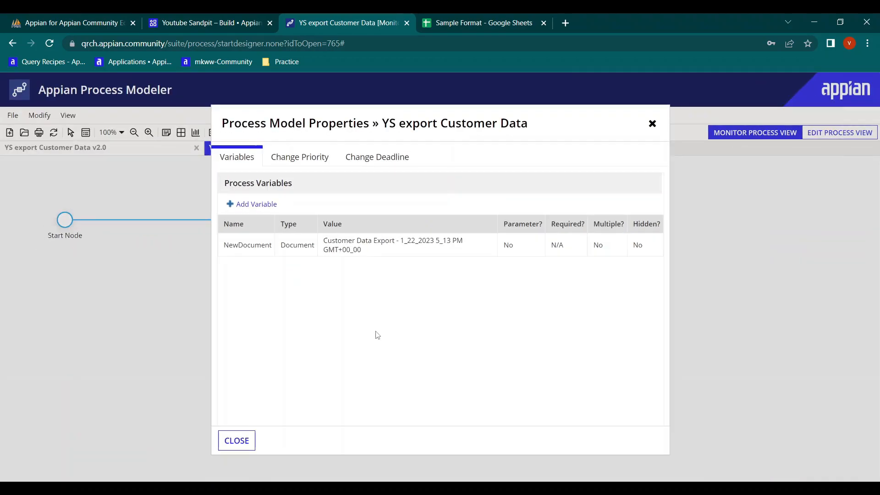
pyautogui.click(234, 439)
pyautogui.click(251, 133)
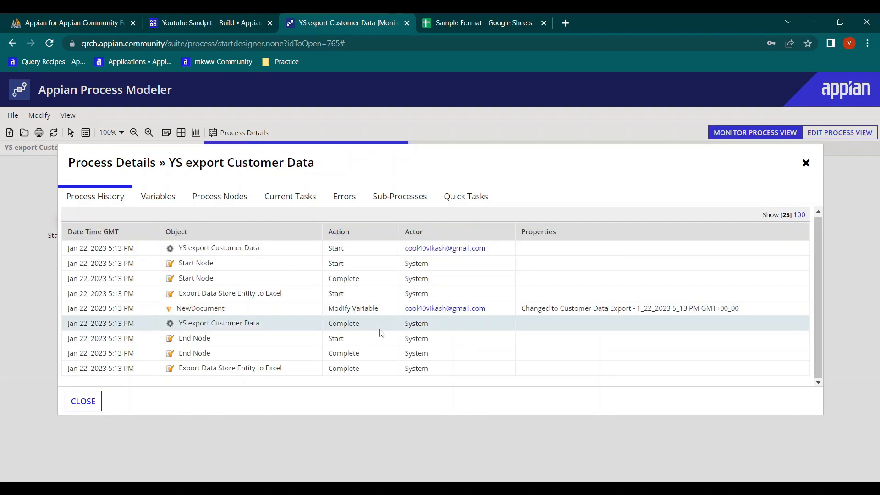
pyautogui.click(87, 401)
# Download the Customer Data Export document from the YS Exported Docs folder and open the XLSX file.
pyautogui.click(202, 18)
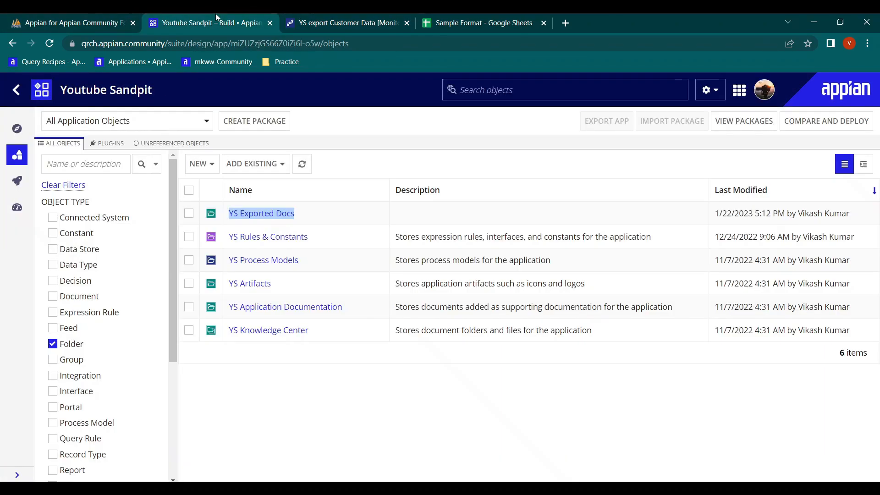
pyautogui.click(257, 213)
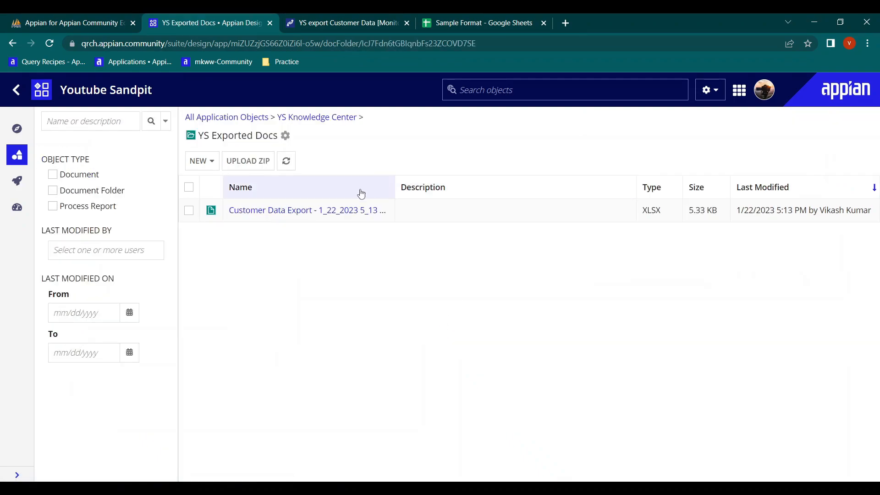
pyautogui.click(318, 213)
pyautogui.click(471, 207)
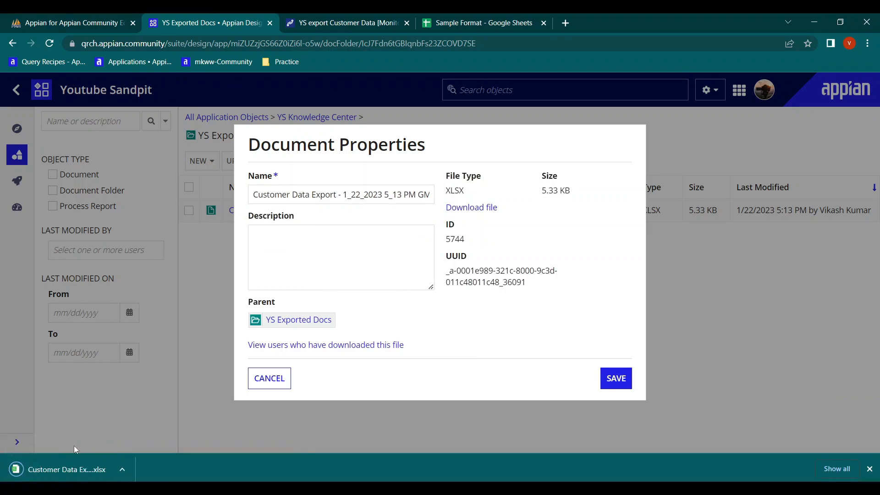
pyautogui.click(62, 470)
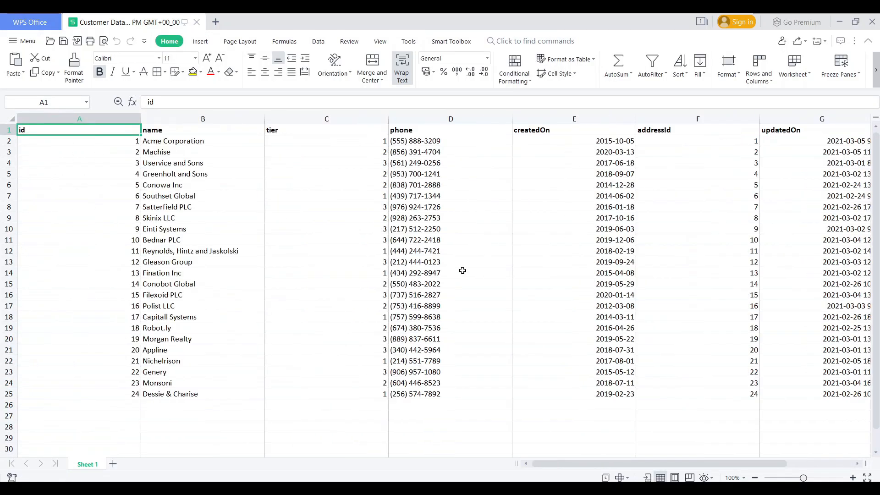
# Examine the customer names and phone column in the exported spreadsheet, and dismiss the document's properties in Appian.
pyautogui.moveTo(202, 144); pyautogui.dragTo(203, 387)
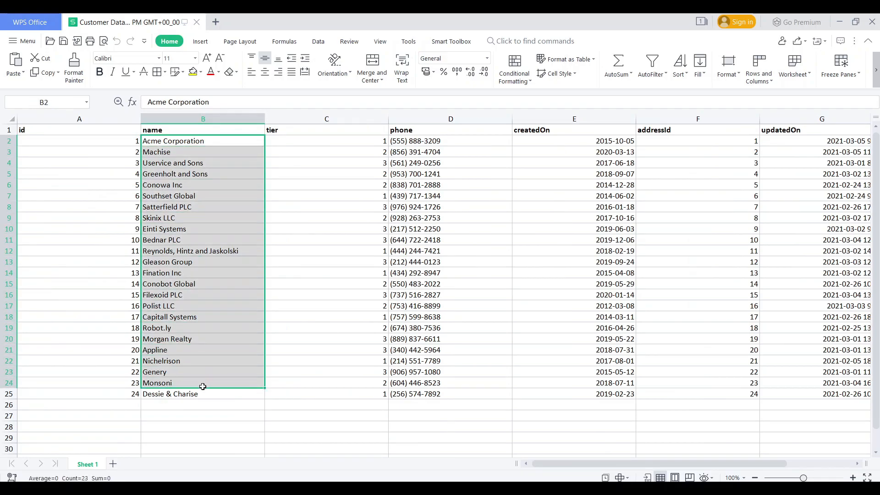
pyautogui.click(317, 381)
pyautogui.click(420, 187)
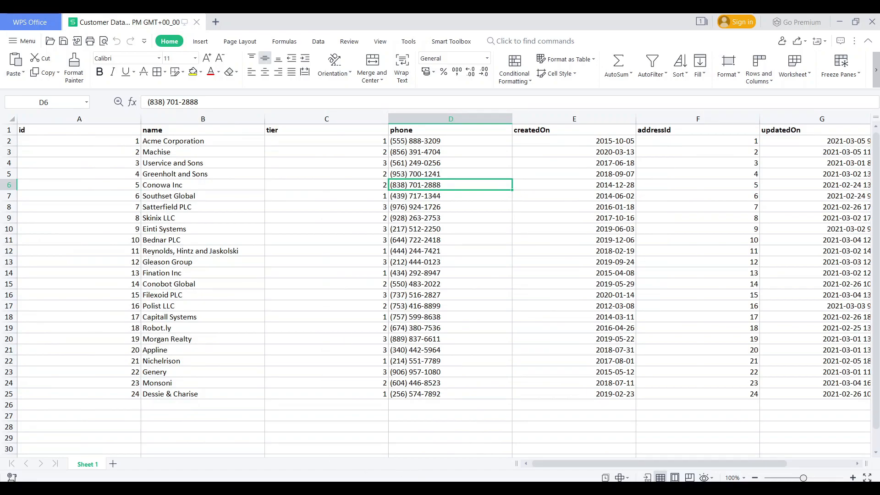
pyautogui.click(503, 413)
pyautogui.click(274, 380)
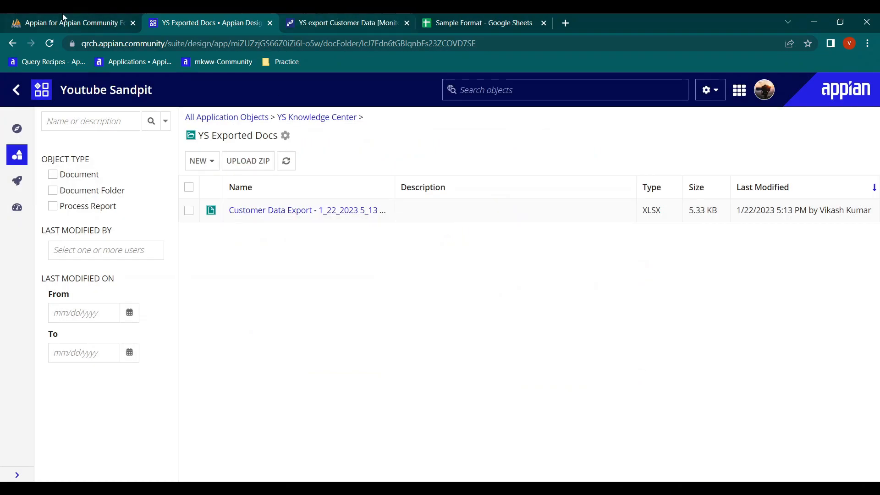
# Switch to the database and examine the records and column names of the vofcustomers table.
pyautogui.click(62, 13)
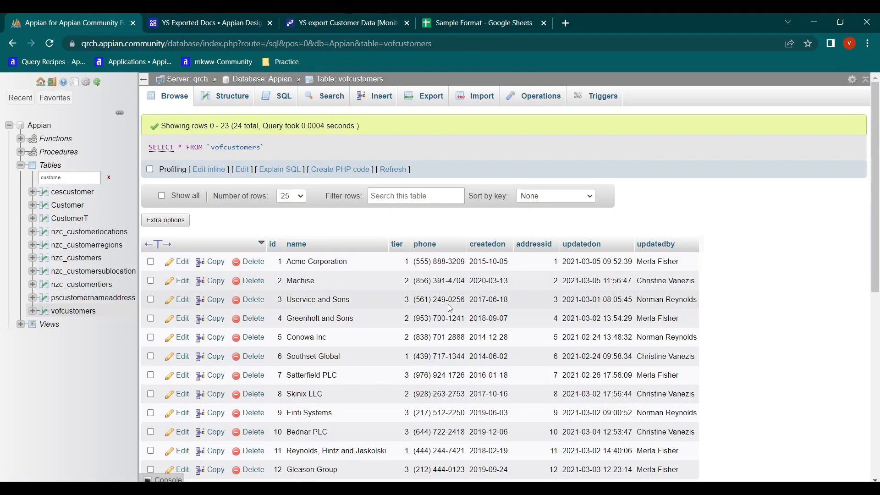
pyautogui.scroll(-1, 451, 308)
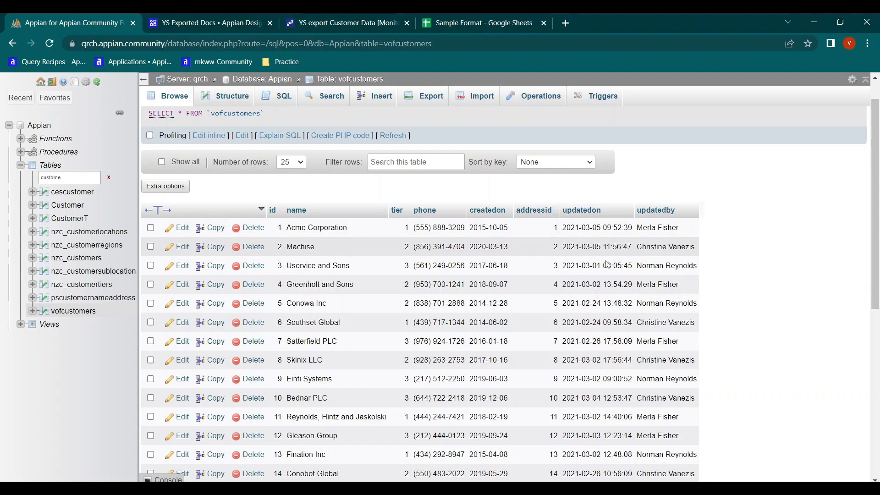
# In the YS export Customer Data model's export node, start the Selection input's expression with a!querySelection() and its columns parameter inside curly braces.
pyautogui.click(345, 23)
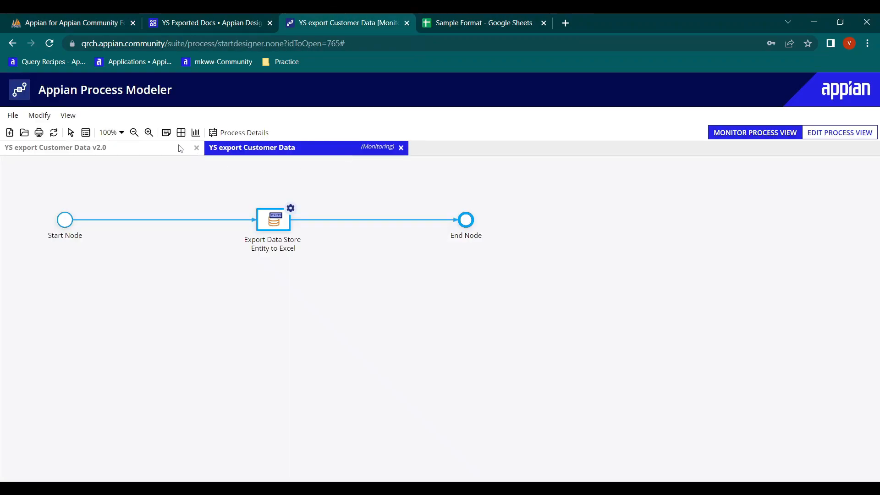
pyautogui.click(128, 147)
pyautogui.doubleClick(390, 217)
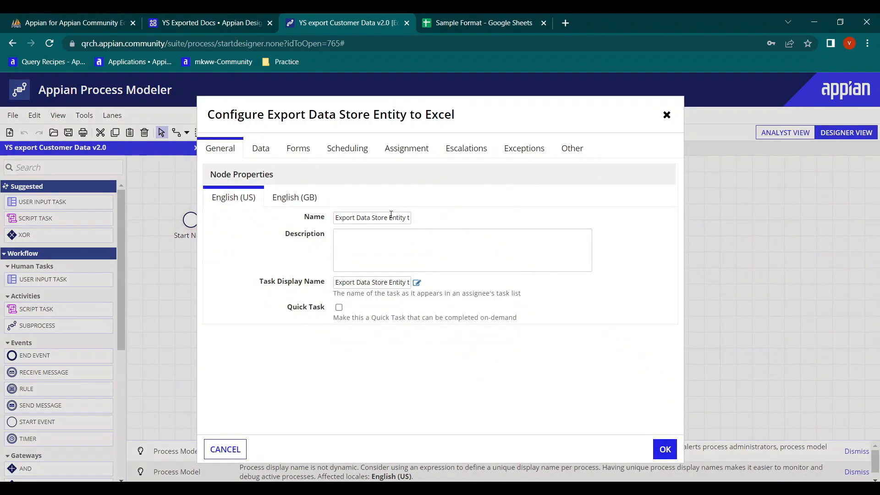
pyautogui.click(258, 148)
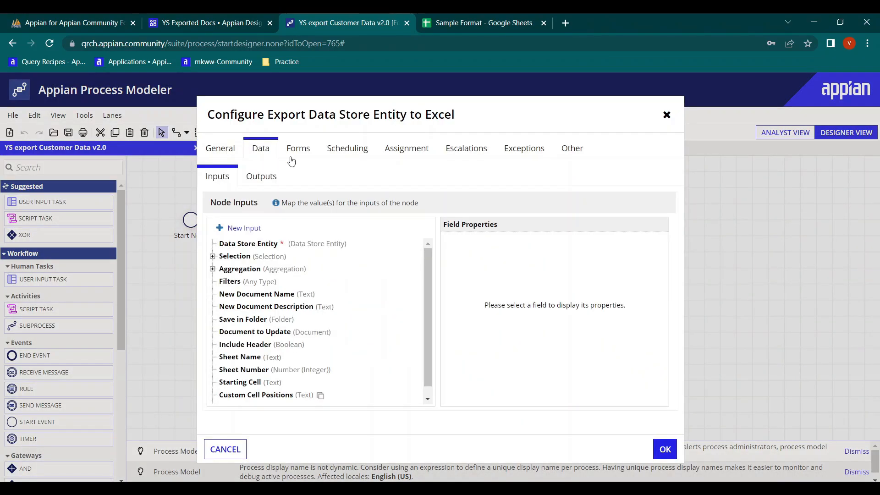
pyautogui.click(233, 256)
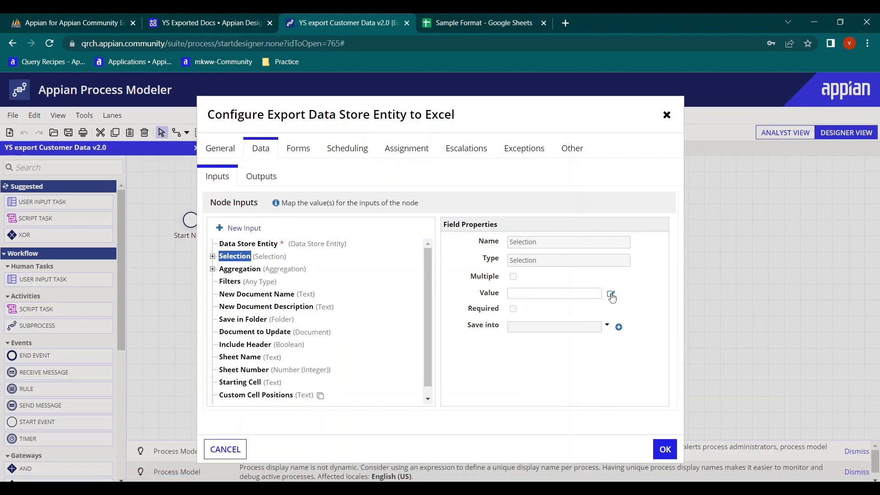
pyautogui.click(611, 294)
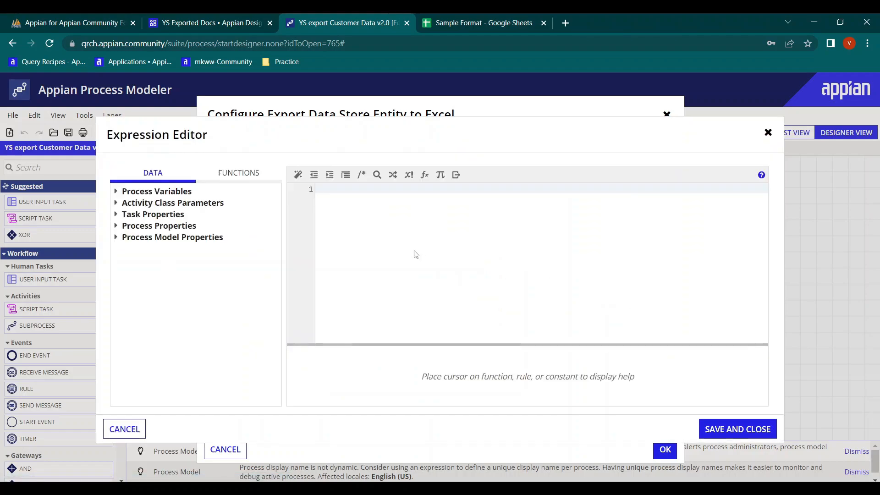
pyautogui.write('{')
pyautogui.press('Return')
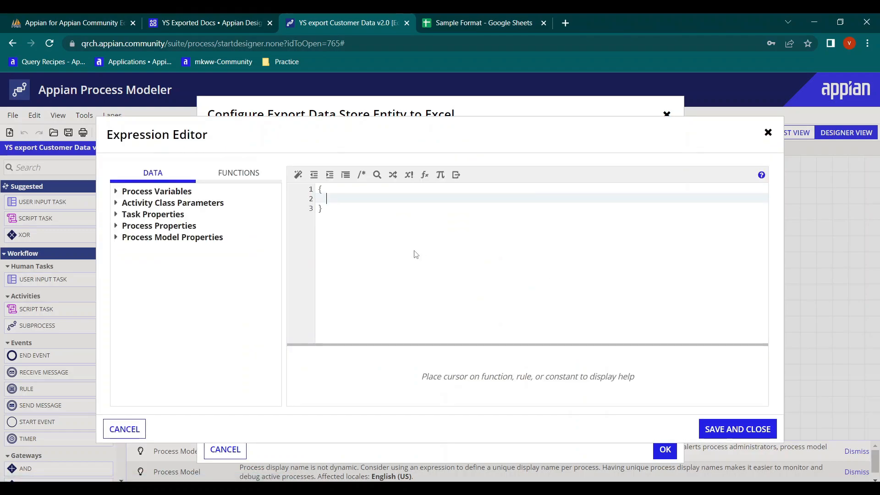
pyautogui.write('querySele')
pyautogui.press('Return')
pyautogui.press('Return')
pyautogui.write('column')
pyautogui.press('Return')
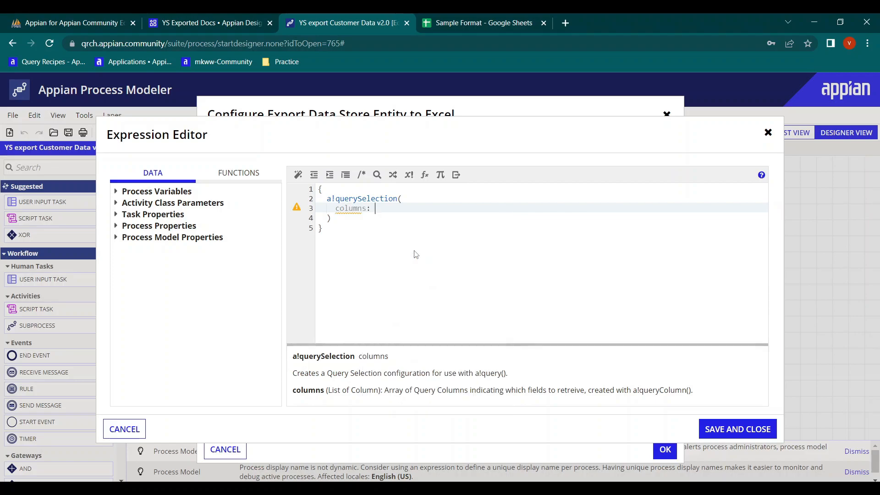
# Remove the outer curly braces enclosing the a!querySelection() call.
pyautogui.click(326, 233)
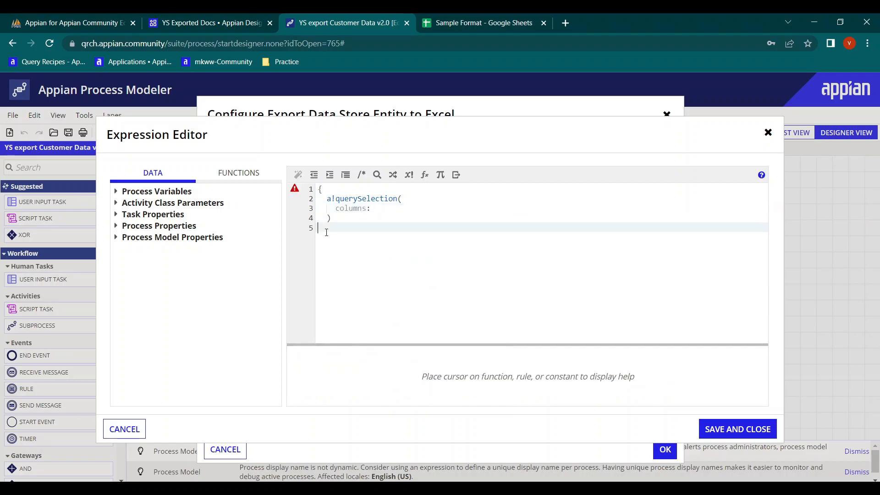
pyautogui.click(325, 193)
pyautogui.press('BackSpace')
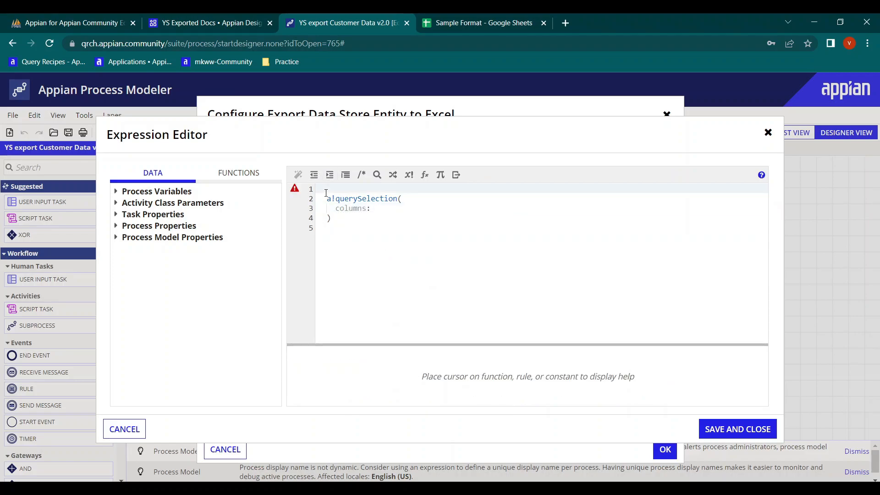
# Set the columns parameter to an a!queryColumn() call with the field "name".
pyautogui.click(402, 214)
pyautogui.click(388, 204)
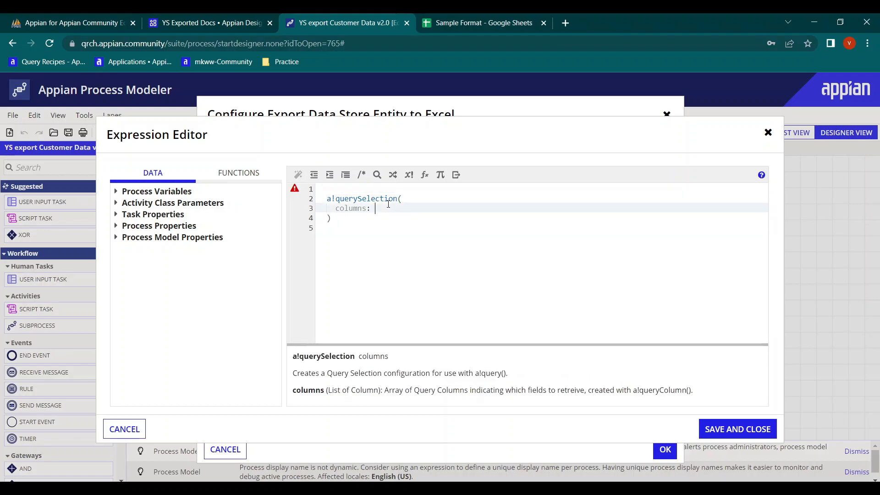
pyautogui.doubleClick(662, 389)
pyautogui.hotkey('ctrl', 'c')
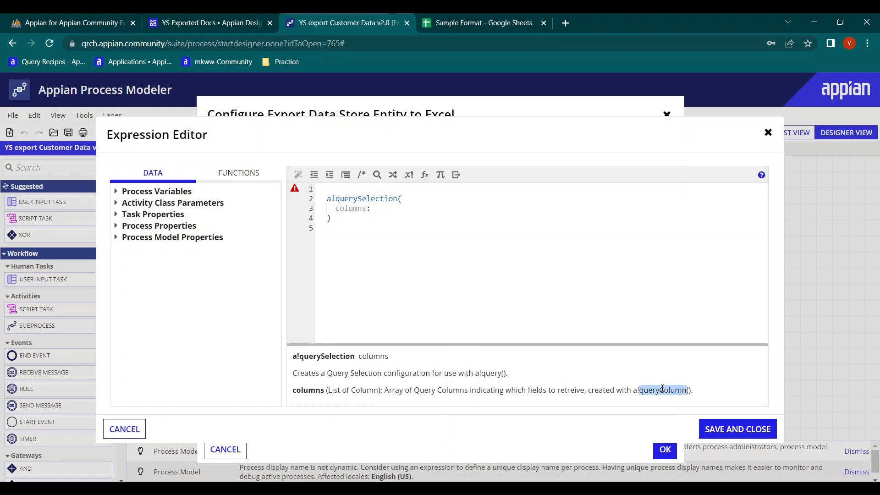
pyautogui.click(386, 208)
pyautogui.write('a!')
pyautogui.hotkey('ctrl', 'v')
pyautogui.write('(')
pyautogui.press('Return')
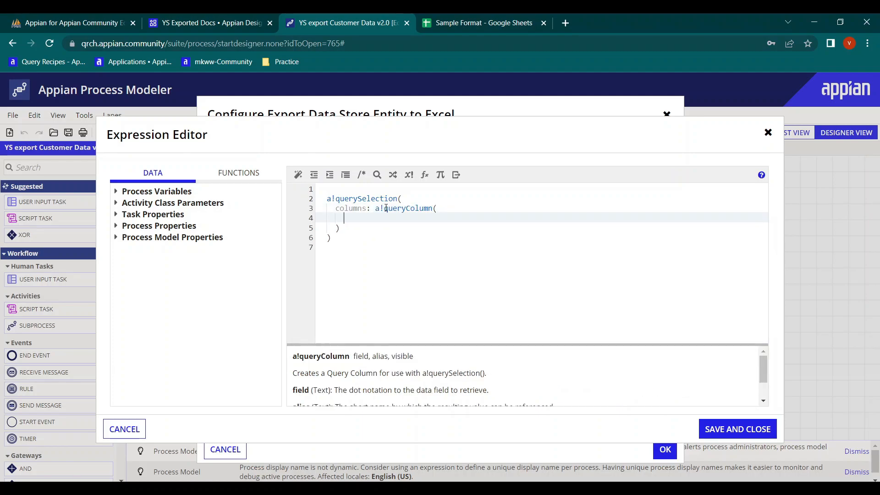
pyautogui.write('field')
pyautogui.press('Return')
pyautogui.click(444, 210)
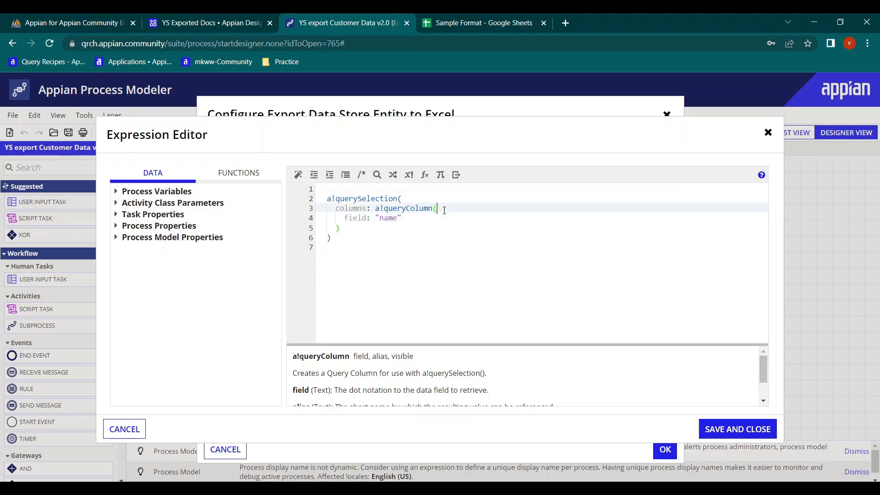
# Copy the "name" query column block and enclose the original in curly braces as a list under columns.
pyautogui.moveTo(347, 228); pyautogui.dragTo(374, 208)
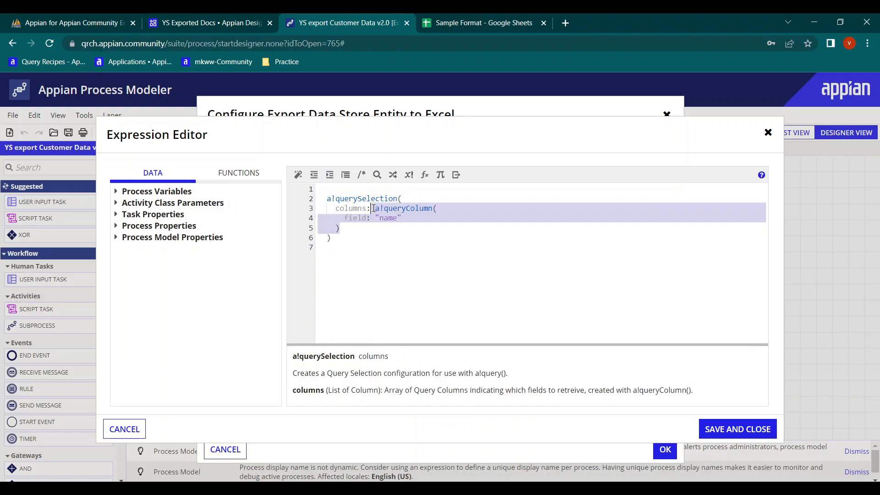
pyautogui.click(350, 218)
pyautogui.moveTo(357, 227); pyautogui.dragTo(377, 208)
pyautogui.hotkey('ctrl', 'c')
pyautogui.click(356, 229)
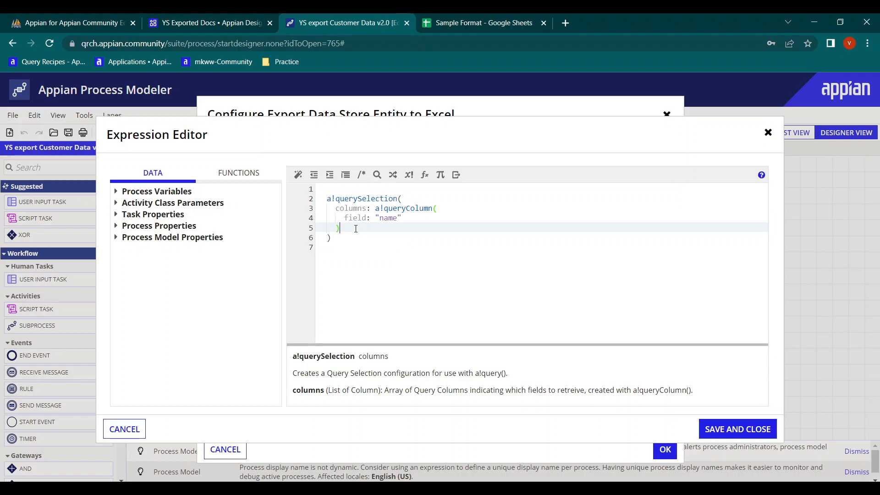
pyautogui.click(376, 208)
pyautogui.press('Return')
pyautogui.click(346, 238)
pyautogui.press('Return')
pyautogui.write('}')
# Add a second a!queryColumn() to the columns list with the field "phone".
pyautogui.click(346, 236)
pyautogui.write(',')
pyautogui.press('Return')
pyautogui.hotkey('ctrl', 'v')
pyautogui.doubleClick(386, 257)
pyautogui.write('phone')
# Add a third a!queryColumn() to the columns list with the field "updatedBy".
pyautogui.click(343, 267)
pyautogui.write(',')
pyautogui.press('Return')
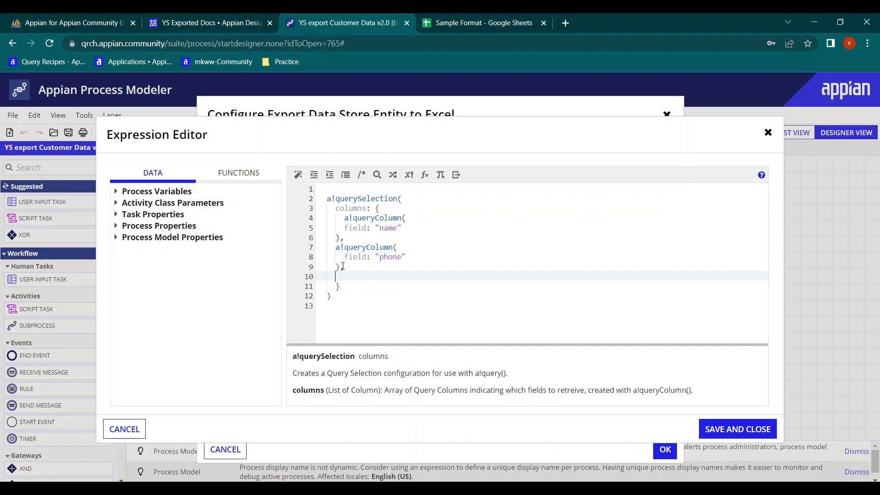
pyautogui.hotkey('ctrl', 'v')
pyautogui.doubleClick(387, 286)
pyautogui.write('updatedB')
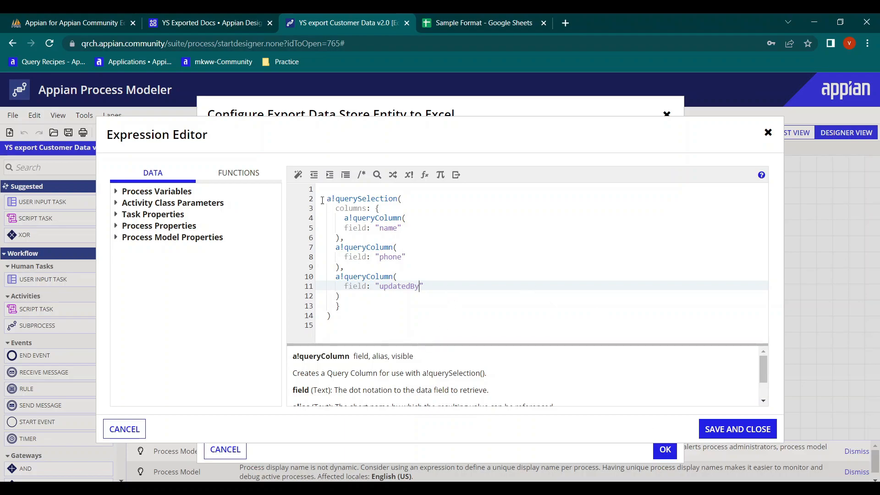
# Auto-format the Selection expression, save it and apply the export node's configuration.
pyautogui.click(298, 175)
pyautogui.click(362, 218)
pyautogui.click(731, 428)
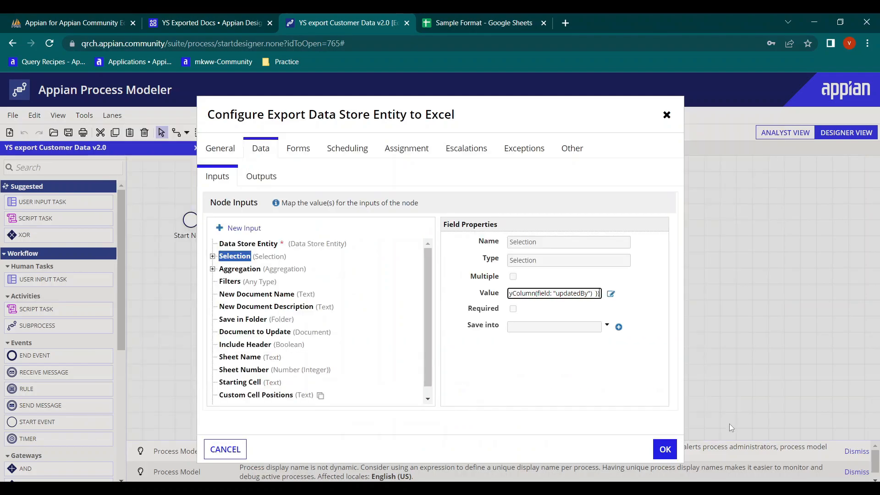
pyautogui.click(665, 449)
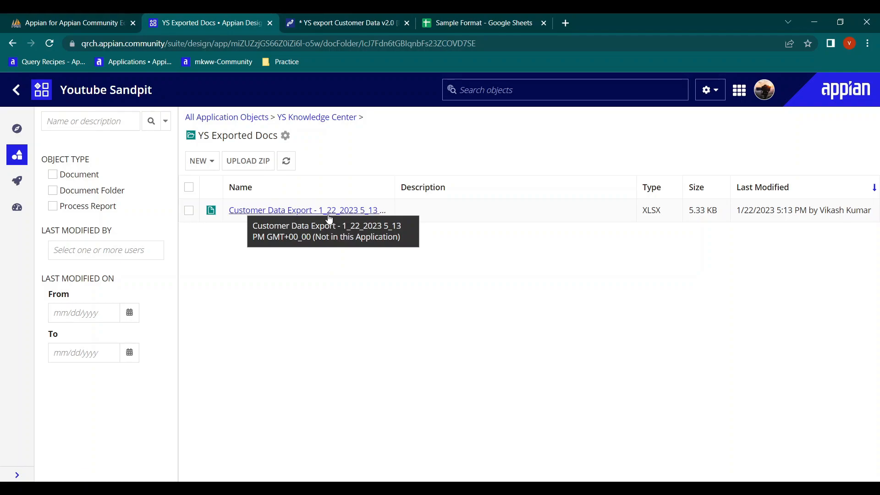
# In the export node's New Document Name expression, check the exported document's name for comparison and replace now() with text(now()).
pyautogui.click(342, 21)
pyautogui.doubleClick(399, 213)
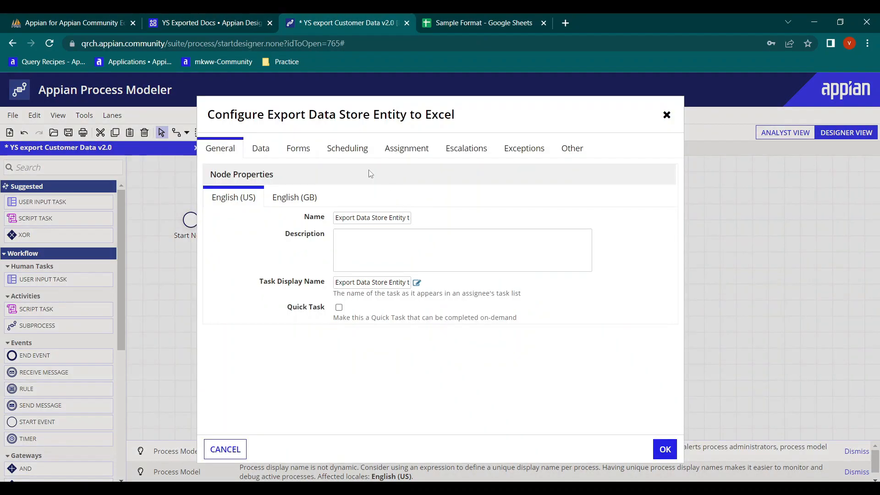
pyautogui.click(261, 149)
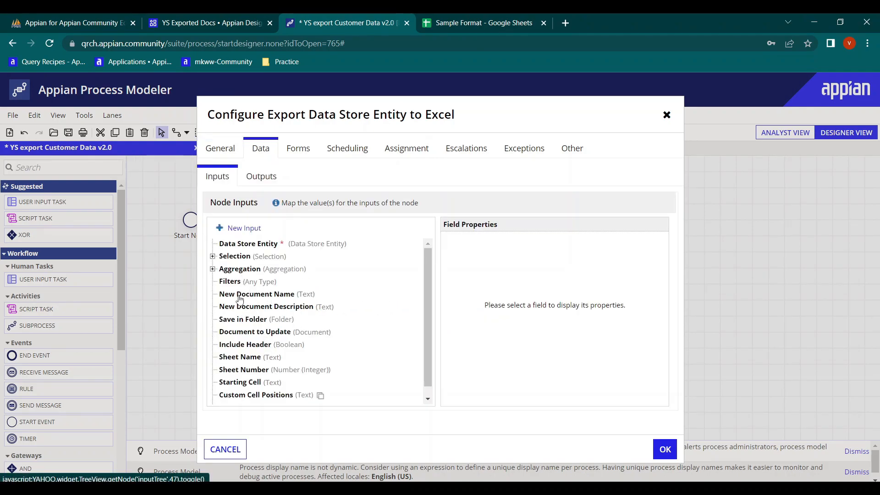
pyautogui.click(256, 294)
pyautogui.click(611, 294)
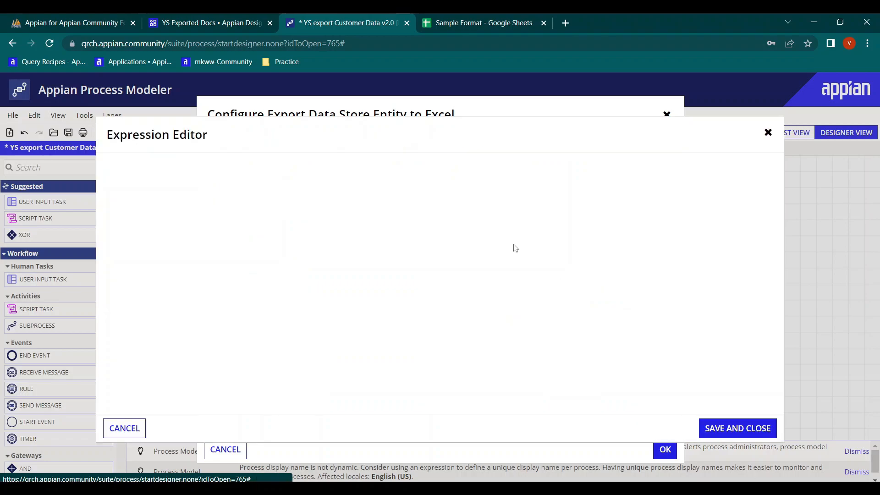
pyautogui.moveTo(468, 189); pyautogui.dragTo(442, 189)
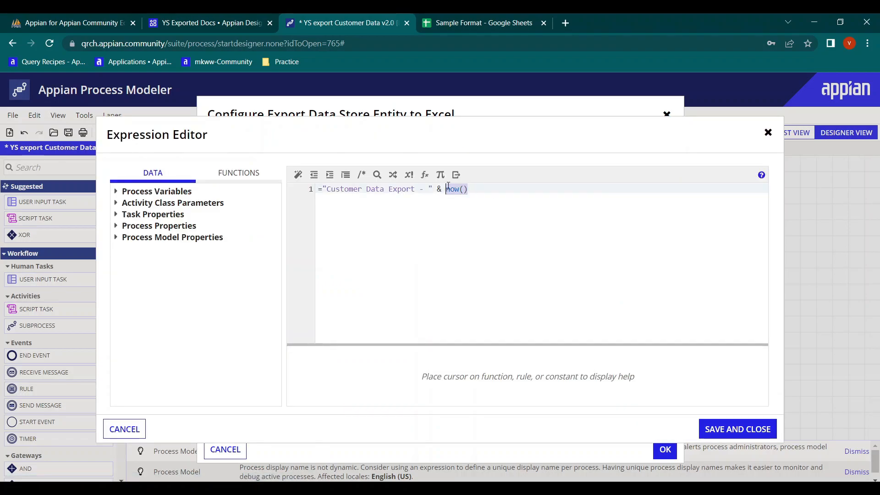
pyautogui.click(203, 21)
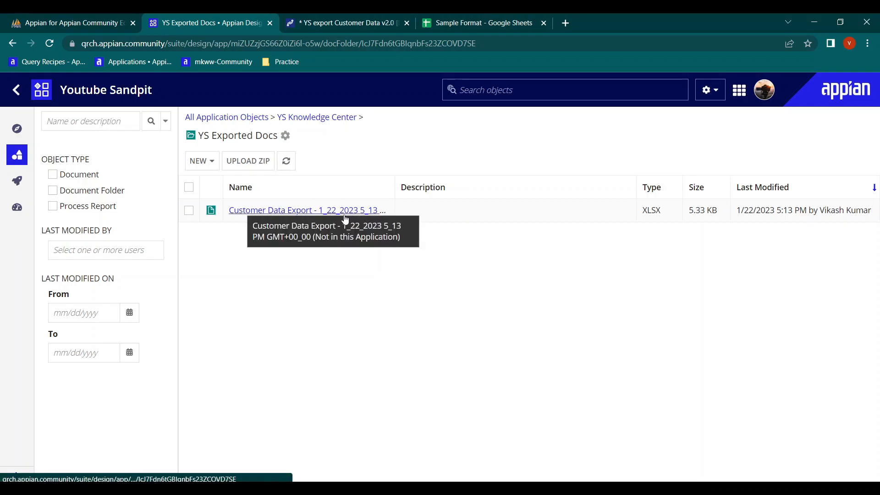
pyautogui.click(319, 14)
pyautogui.write('text')
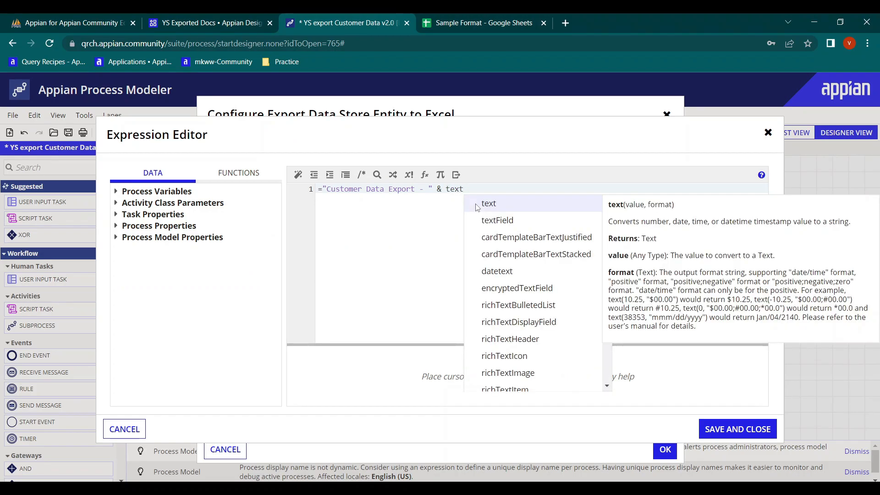
pyautogui.press('Return')
pyautogui.write('n')
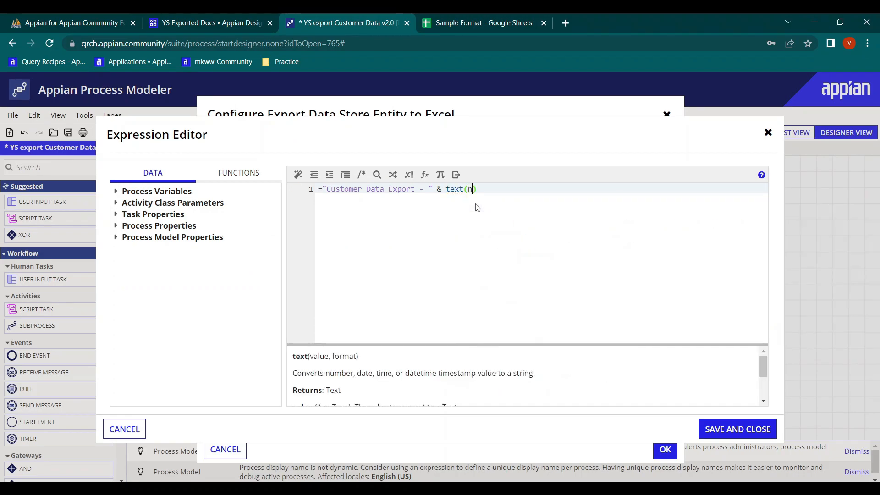
pyautogui.write('ow')
pyautogui.press('Return')
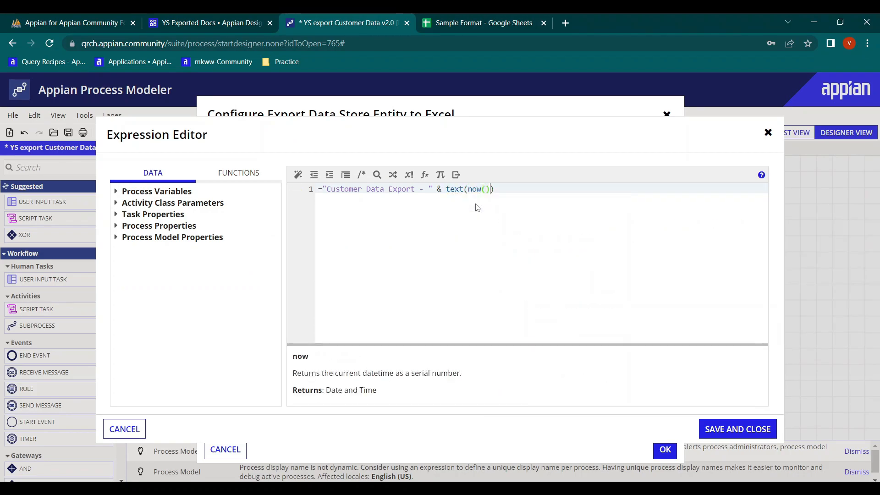
# Give the text() function the format "dd/mm/yyy hh:mm am/pm", save the expression and apply the node's configuration.
pyautogui.write(', "')
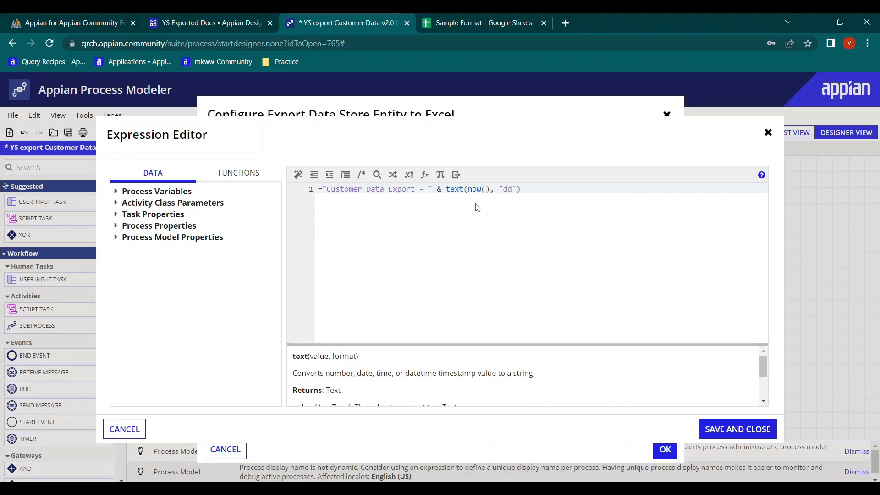
pyautogui.write('dd/mm/yyy')
pyautogui.write('hh:mm am/pm')
pyautogui.click(738, 429)
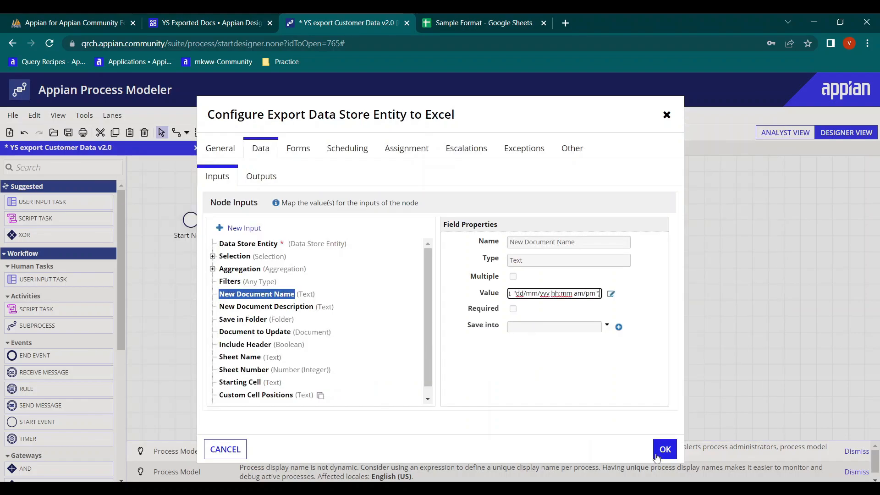
pyautogui.click(665, 450)
# Save the YS export Customer Data process model, start a new run and refresh its monitoring view.
pyautogui.hotkey('ctrl', 's')
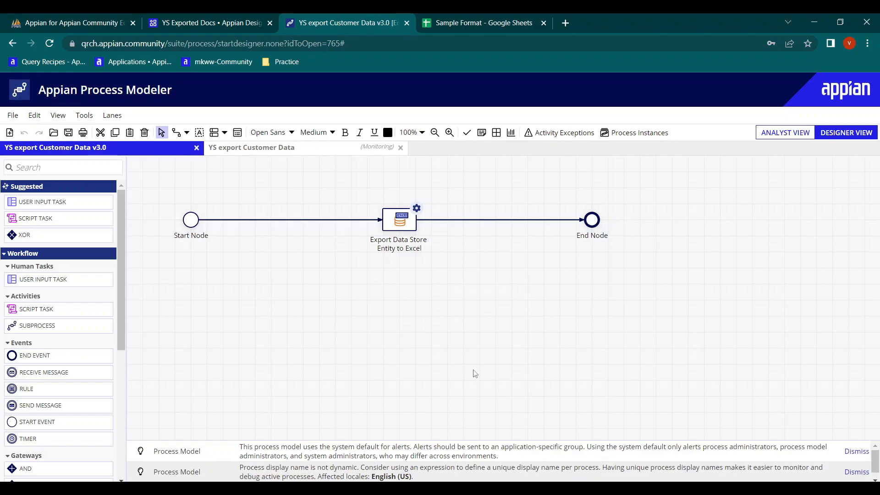
pyautogui.click(53, 133)
pyautogui.click(53, 133)
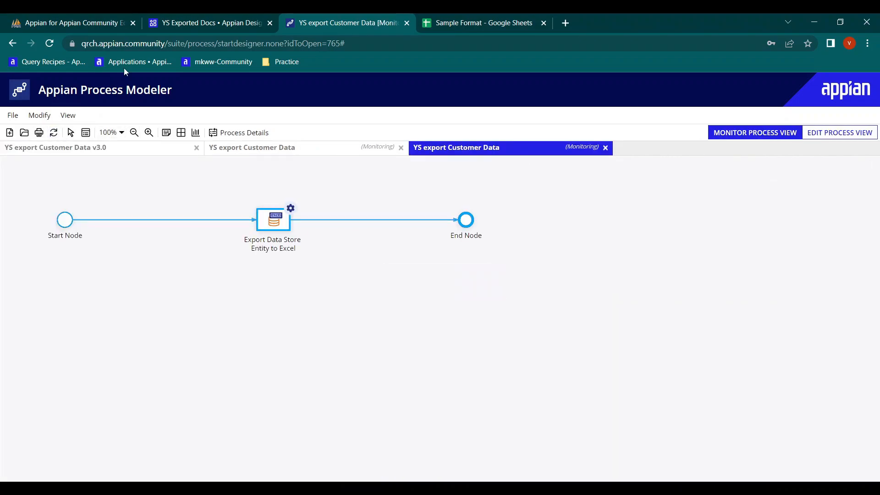
# Refresh the YS Exported Docs folder and examine the name of the newest exported document.
pyautogui.click(240, 13)
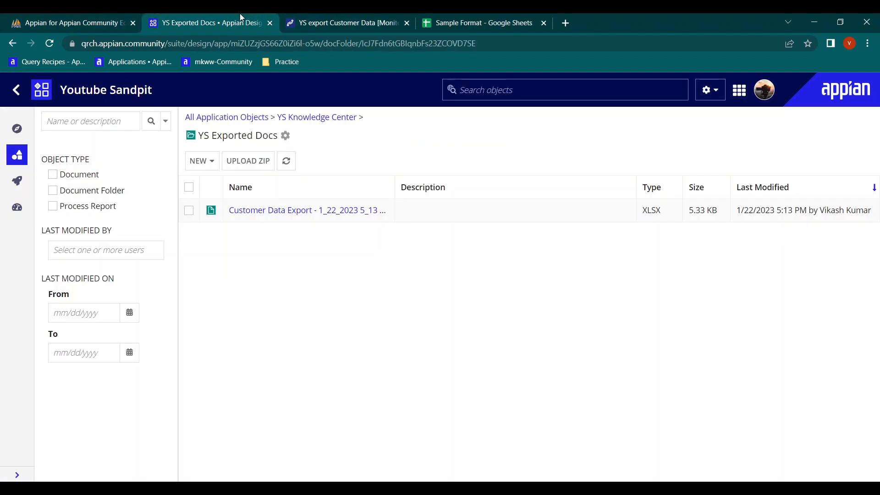
pyautogui.click(288, 161)
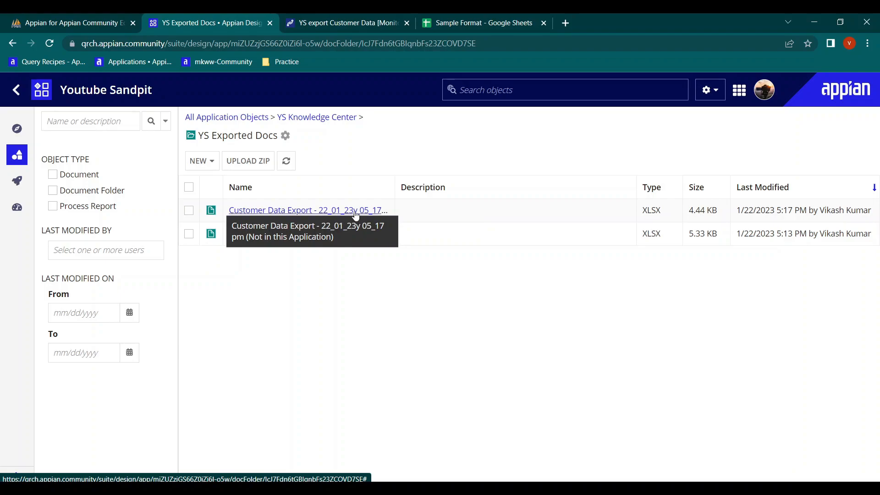
# Download the newest Customer Data Export document from the YS Exported Docs folder and open it in the spreadsheet program.
pyautogui.click(339, 18)
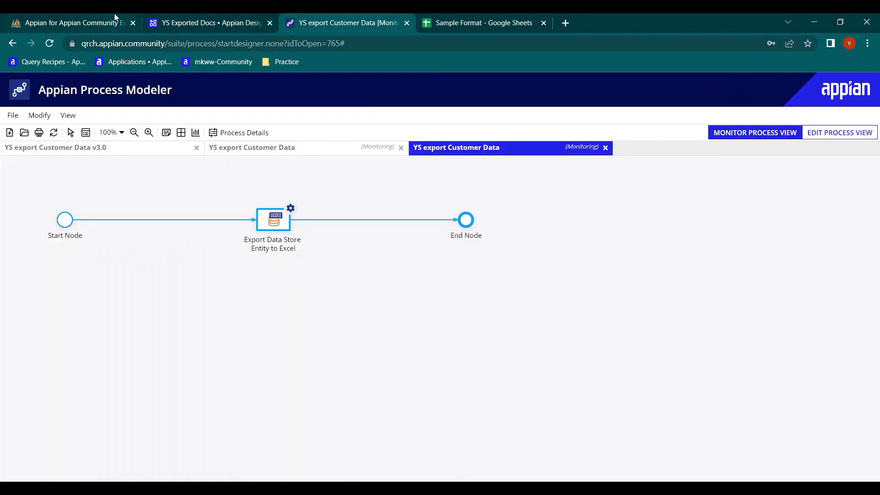
pyautogui.click(213, 14)
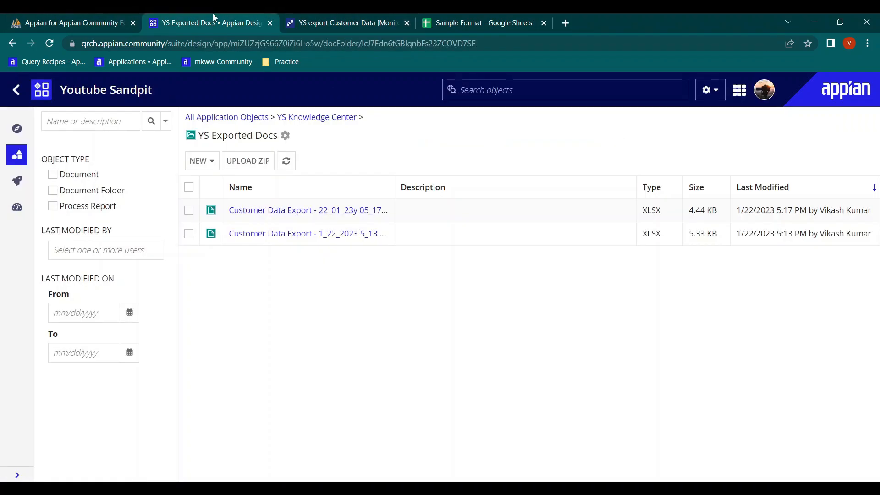
pyautogui.click(318, 215)
pyautogui.click(463, 208)
pyautogui.click(65, 477)
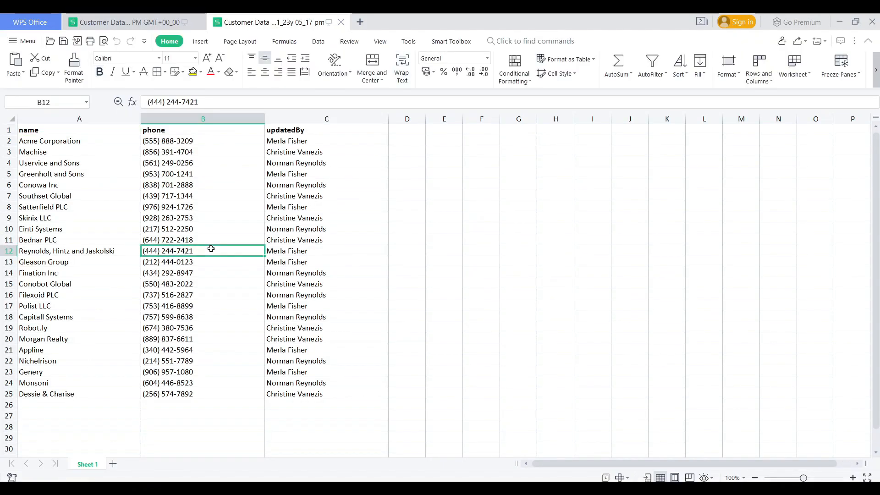
# Examine the name, phone and updatedBy columns of the exported spreadsheet, then return to Appian and close the document's properties.
pyautogui.moveTo(56, 143); pyautogui.dragTo(58, 395)
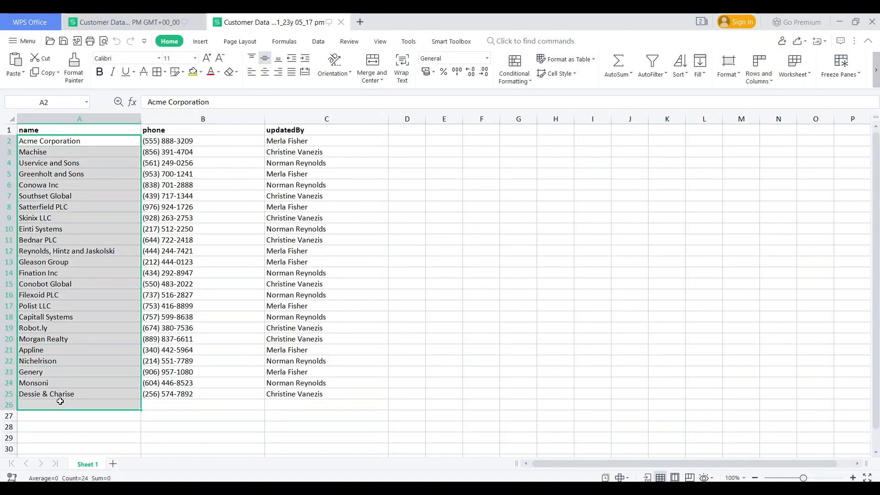
pyautogui.click(60, 403)
pyautogui.moveTo(188, 148); pyautogui.dragTo(212, 371)
pyautogui.moveTo(291, 144); pyautogui.dragTo(302, 390)
pyautogui.click(305, 394)
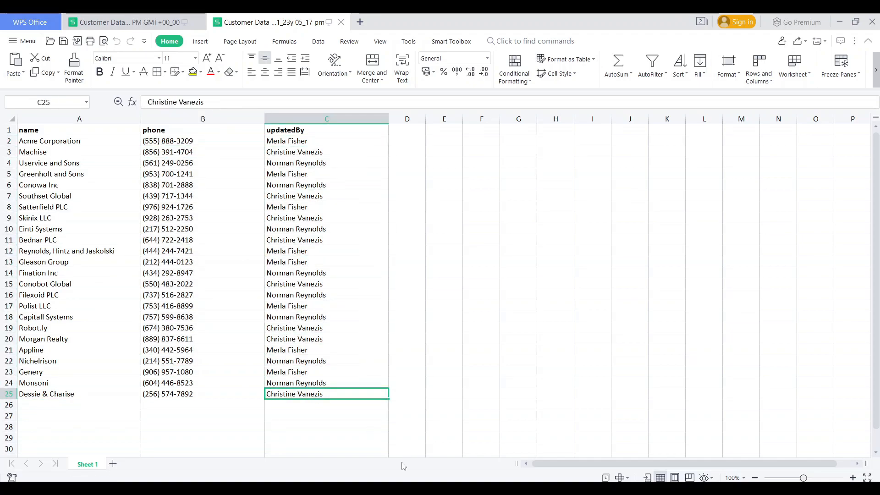
pyautogui.moveTo(411, 488)
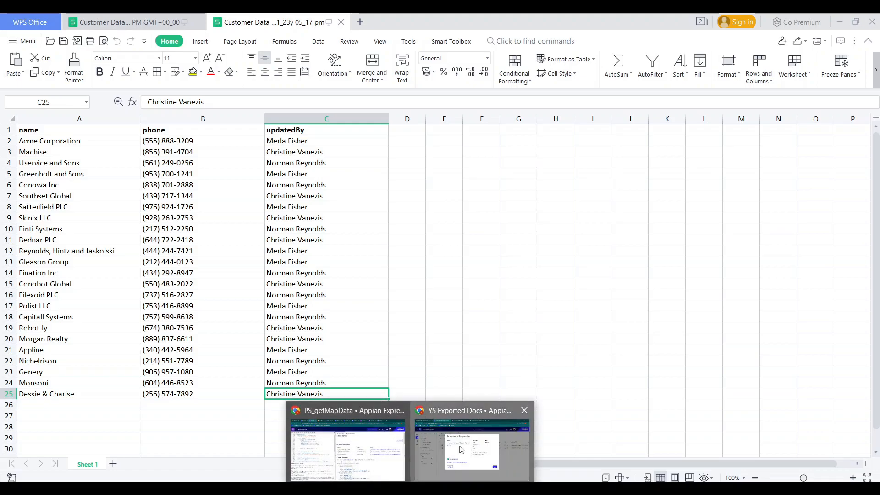
pyautogui.click(467, 442)
pyautogui.click(276, 376)
# Correct the date format in the export node's New Document Name expression to "dd/mm/yyyy hh:mm am/pm", save it and apply the node's configuration.
pyautogui.click(356, 18)
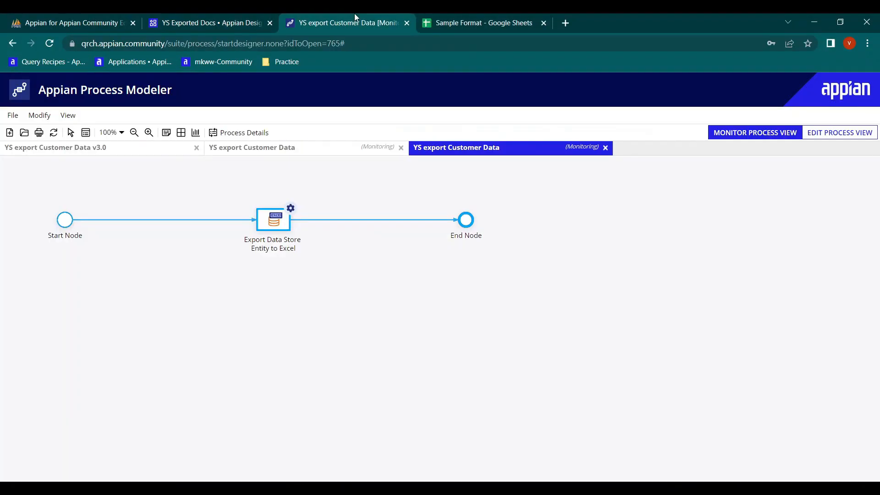
pyautogui.click(161, 149)
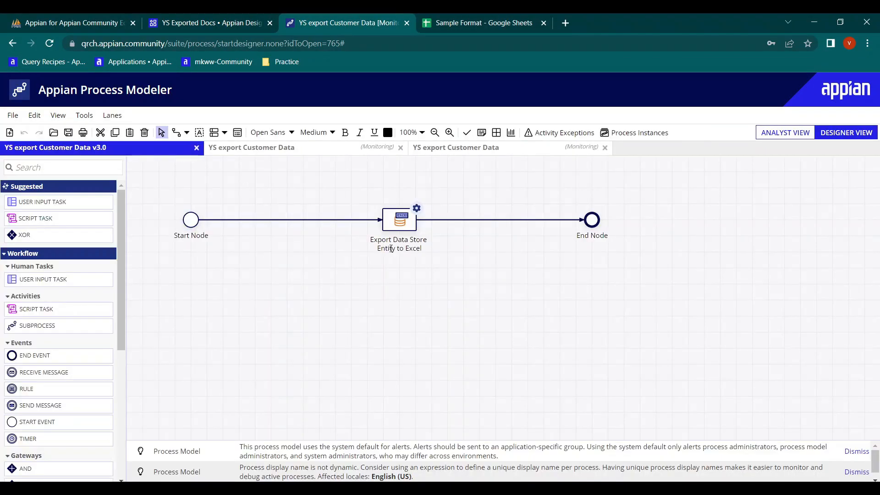
pyautogui.doubleClick(397, 221)
pyautogui.click(261, 148)
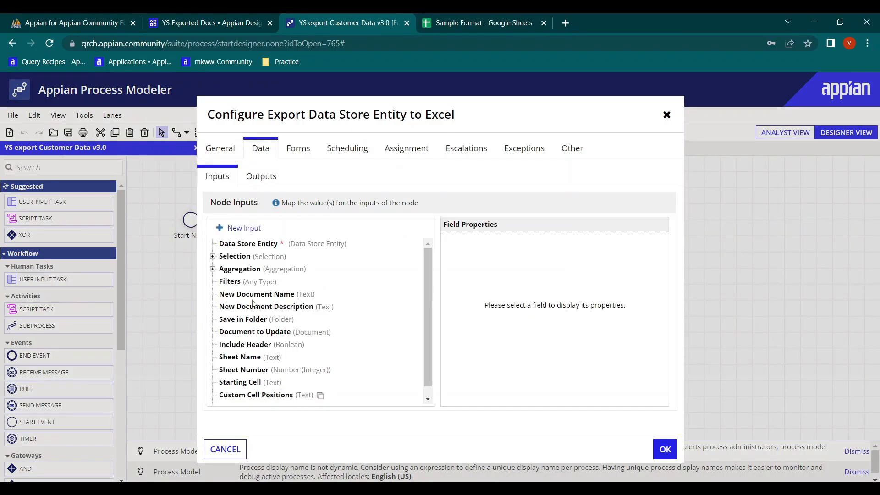
pyautogui.click(257, 293)
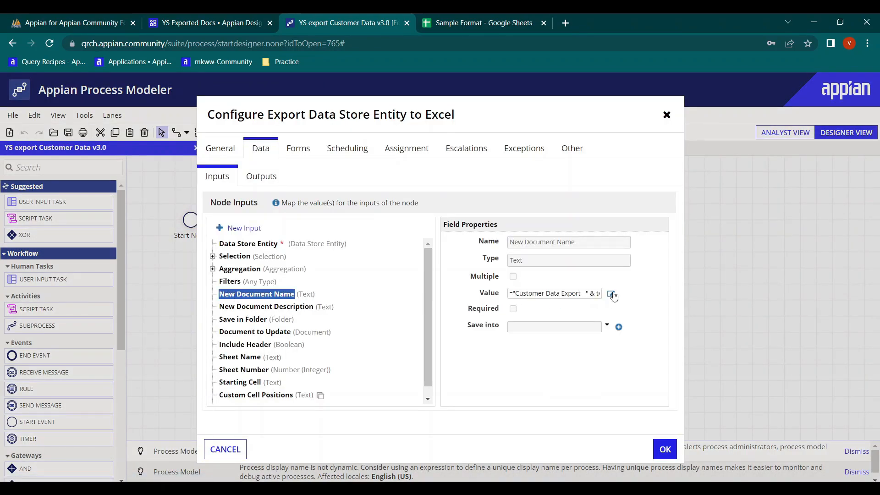
pyautogui.click(611, 294)
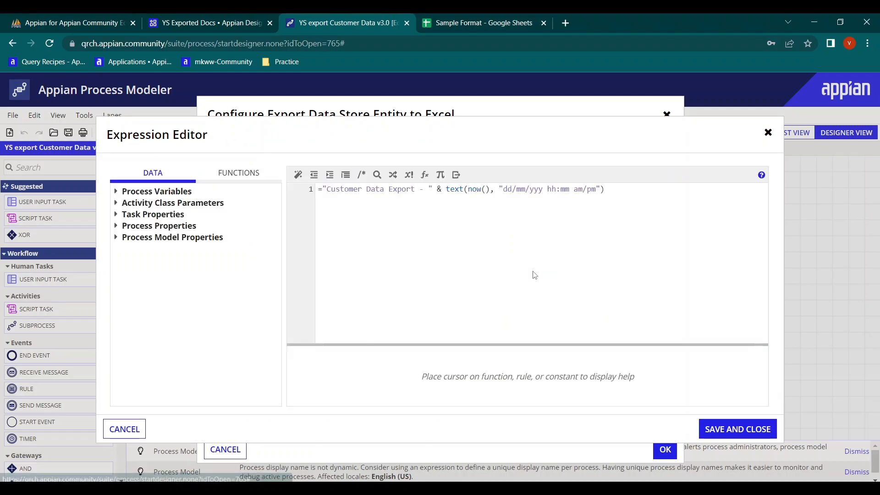
pyautogui.click(544, 189)
pyautogui.write('y')
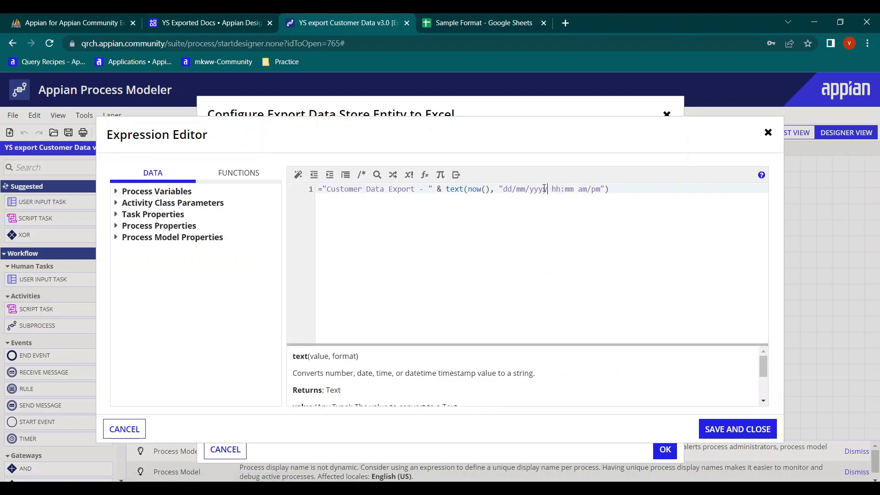
pyautogui.click(731, 428)
pyautogui.click(662, 449)
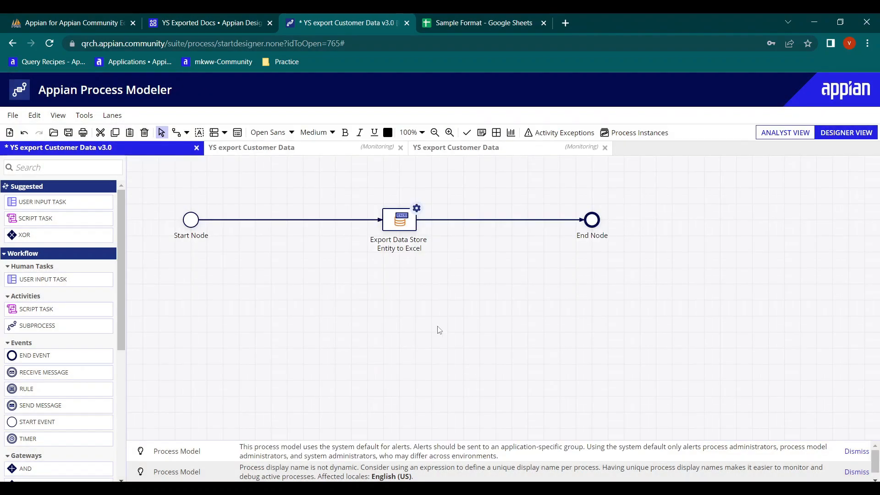
# Check the vofcustomers table in the database, refreshing its rows, and return to the process model.
pyautogui.click(69, 20)
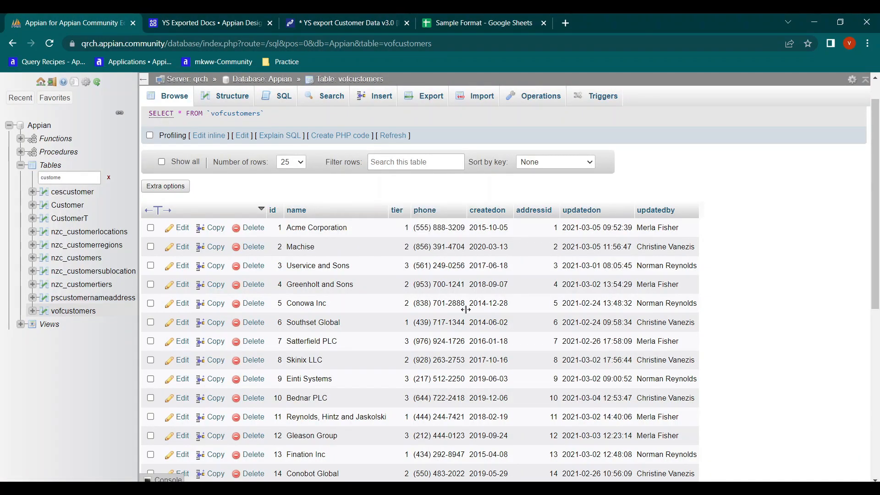
pyautogui.click(393, 135)
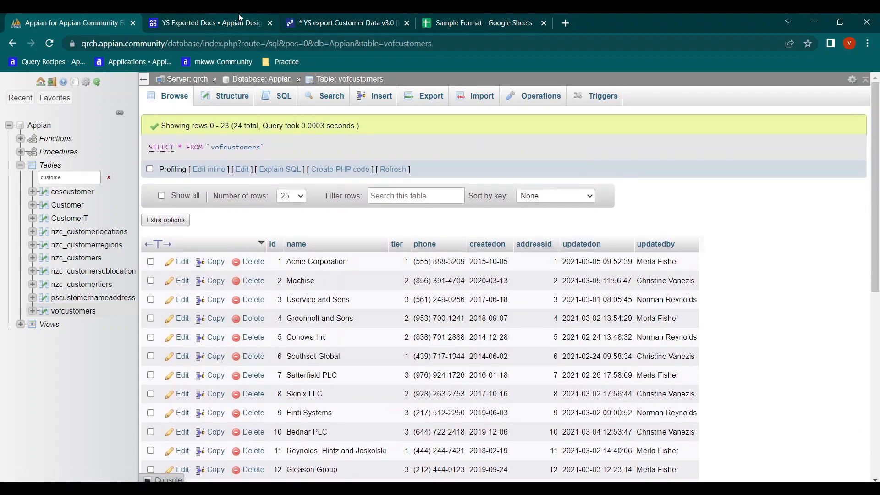
pyautogui.click(323, 21)
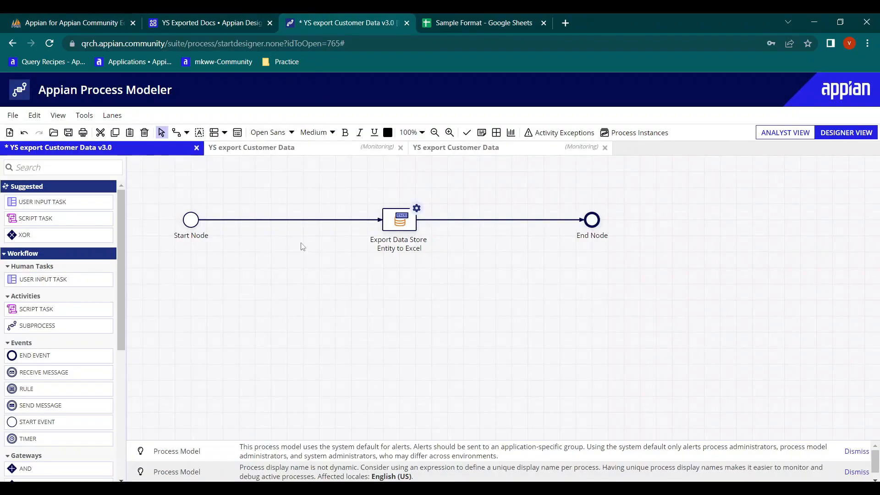
# Open the Filters input among the data inputs of the Export Data Store Entity to Excel node.
pyautogui.doubleClick(385, 226)
pyautogui.click(268, 153)
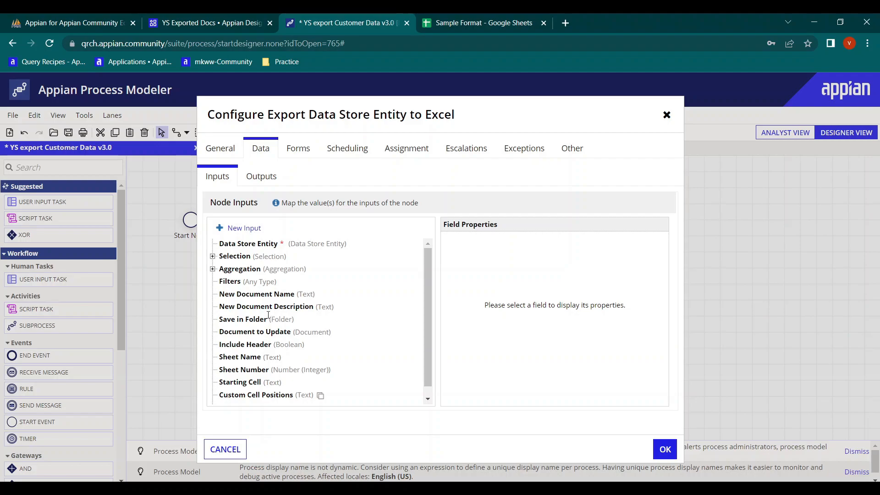
pyautogui.click(232, 256)
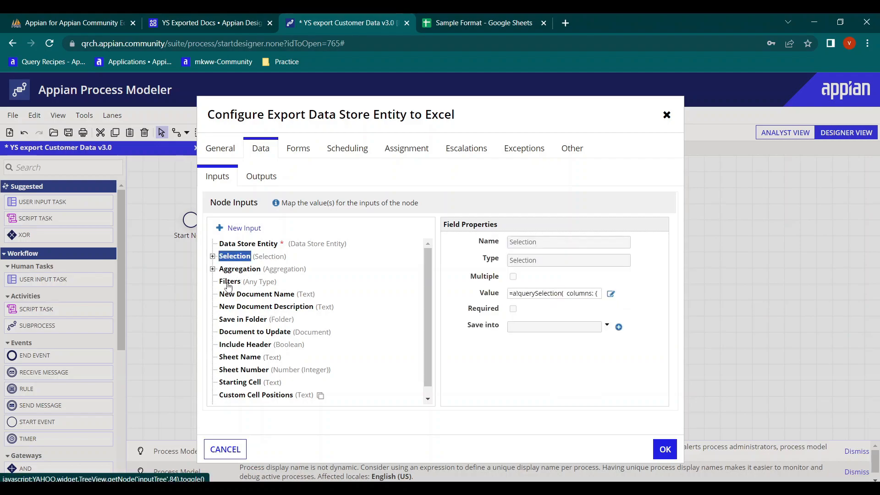
pyautogui.click(229, 282)
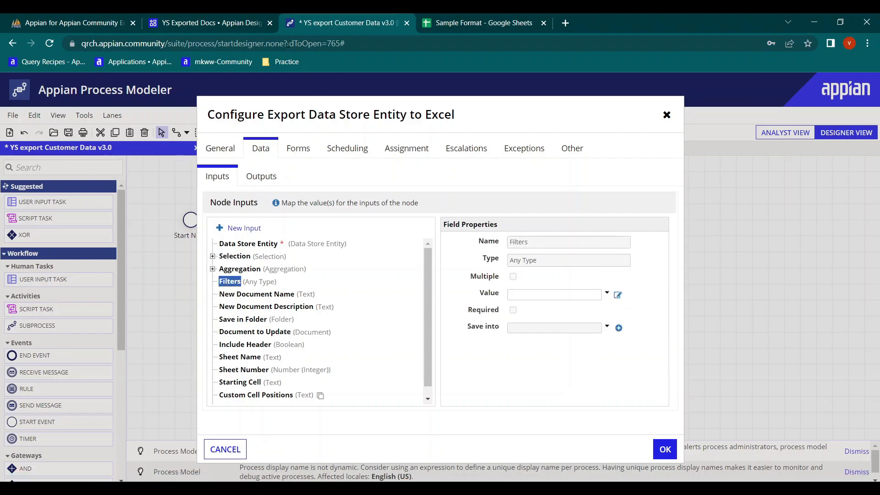
# Examine the tier values across all rows of the vofcustomers database table.
pyautogui.click(81, 18)
pyautogui.scroll(-3, 428, 341)
pyautogui.scroll(3, 428, 342)
pyautogui.scroll(-2, 428, 342)
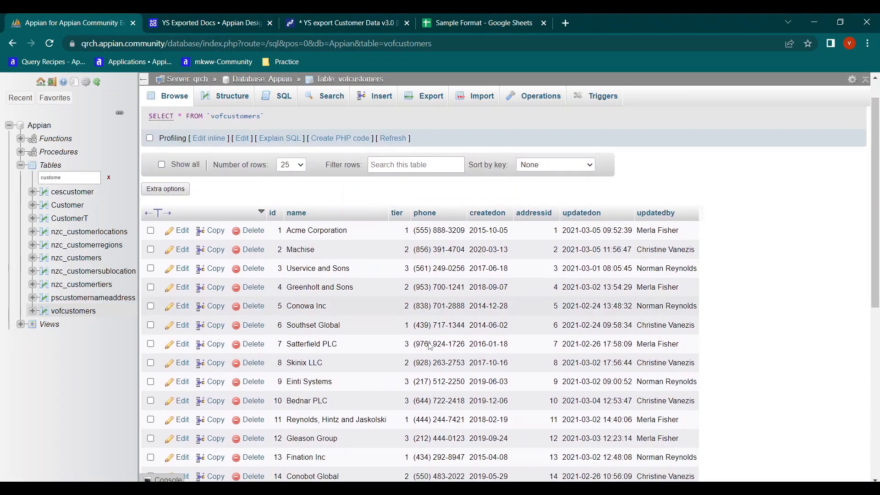
pyautogui.scroll(1, 426, 271)
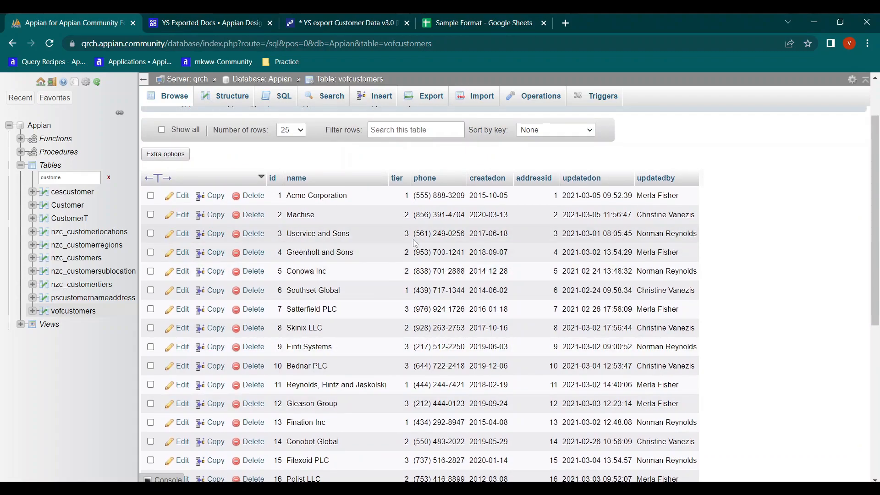
pyautogui.scroll(-2, 408, 288)
pyautogui.scroll(-3, 408, 287)
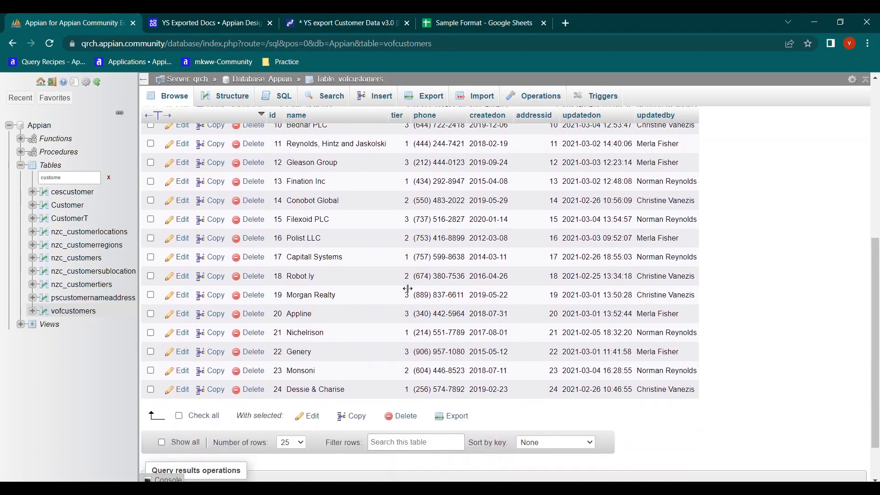
pyautogui.scroll(6, 408, 275)
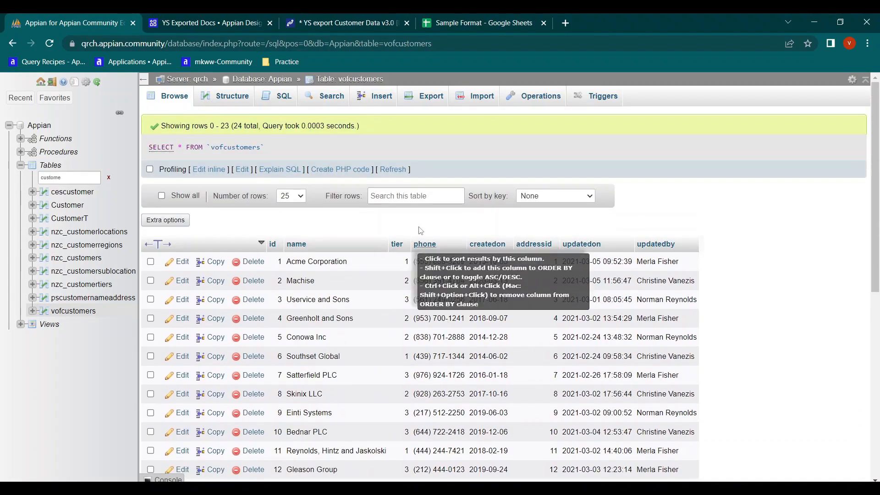
# Search the vofcustomers table for rows whose tier equals 3 and check the number of matching rows.
pyautogui.click(324, 96)
pyautogui.click(440, 255)
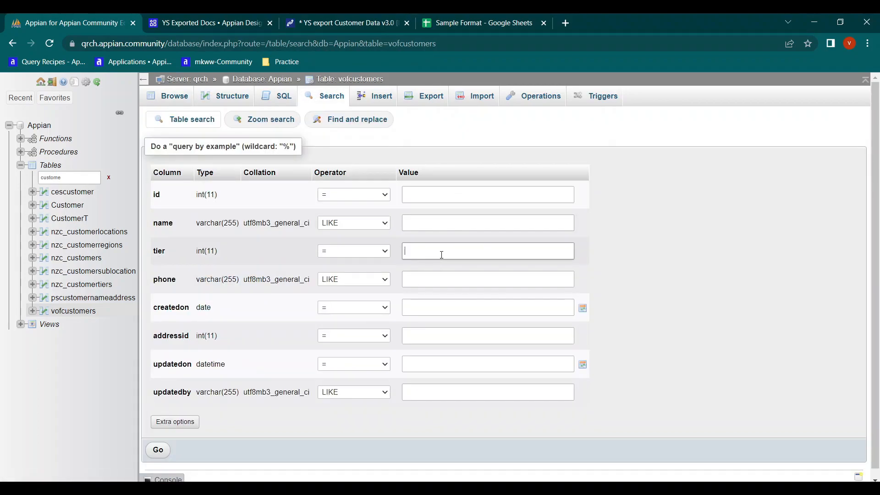
pyautogui.click(158, 449)
pyautogui.scroll(-3, 329, 449)
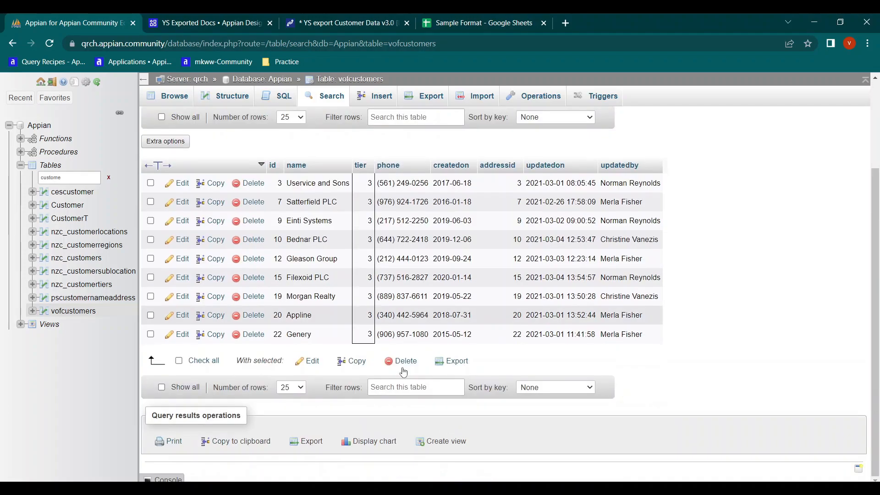
pyautogui.scroll(2, 258, 167)
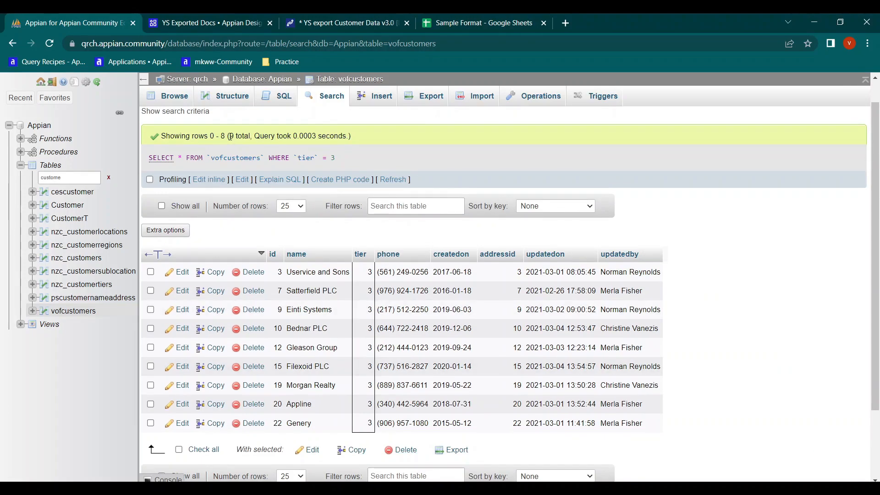
pyautogui.moveTo(230, 136); pyautogui.dragTo(264, 136)
# In the export node's Filters expression, add an a!queryFilter() function with its field set to "tier".
pyautogui.click(342, 23)
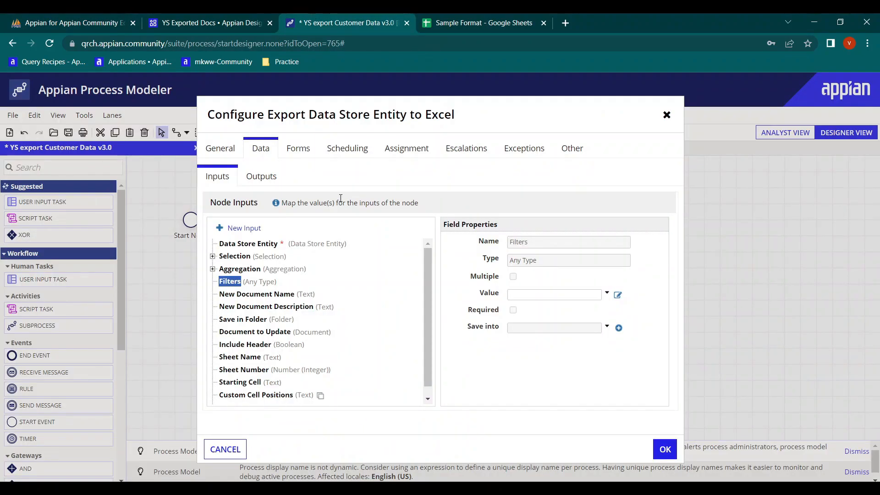
pyautogui.click(617, 295)
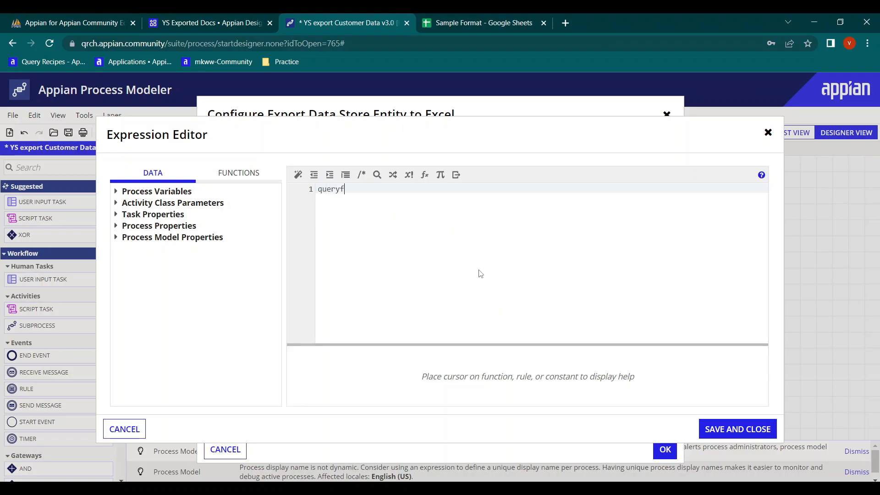
pyautogui.write('queryfil')
pyautogui.press('Return')
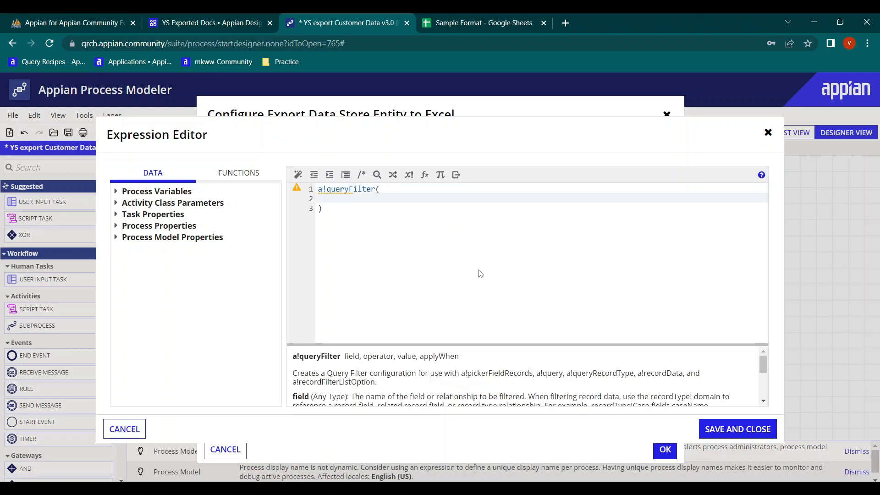
pyautogui.write('field: "')
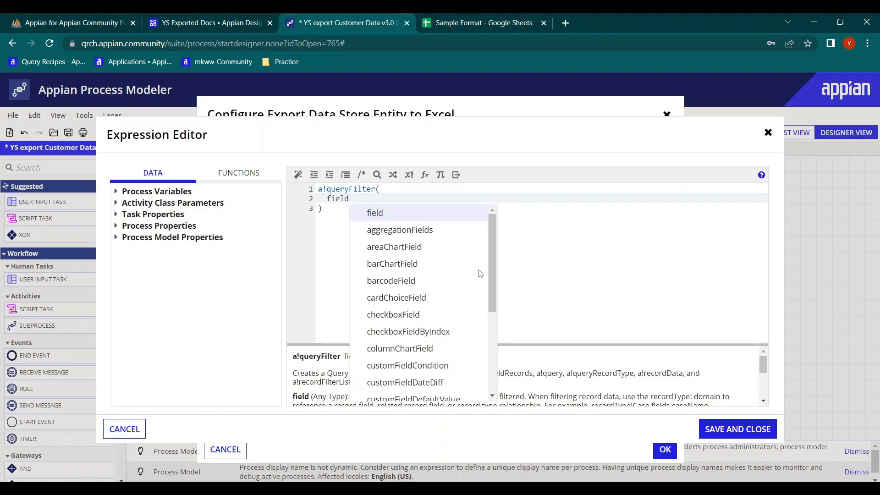
pyautogui.write('ier')
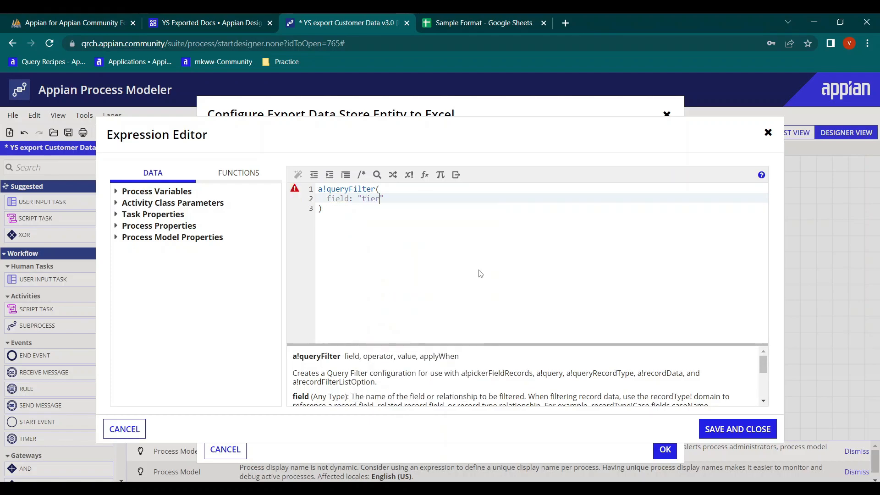
pyautogui.write('",')
pyautogui.press('Return')
# Give the tier query filter the operator "=" and add its value parameter.
pyautogui.write('o')
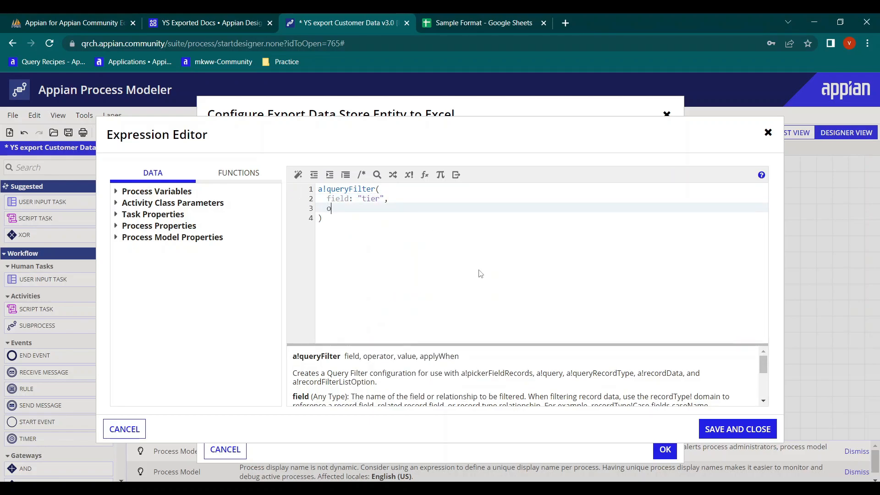
pyautogui.write('pera')
pyautogui.press('Return')
pyautogui.write('"=",')
pyautogui.press('Return')
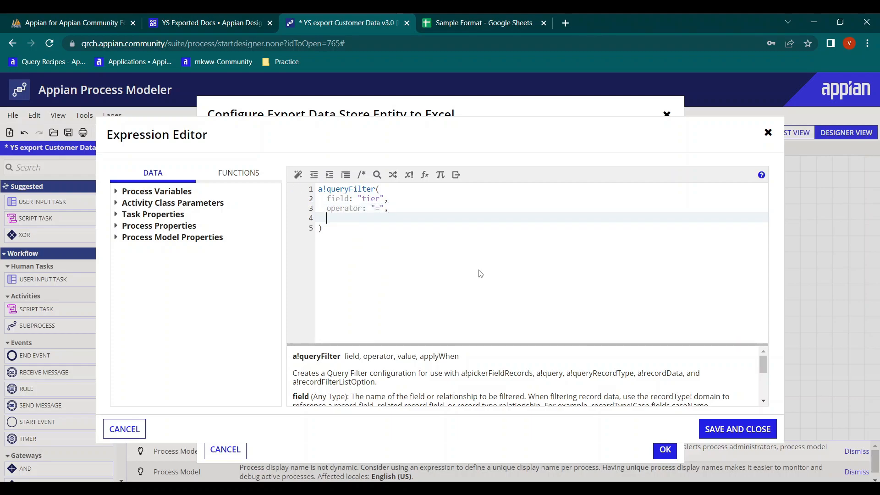
pyautogui.write('value')
pyautogui.press('Return')
# Create a Number (Integer) constant named YS_TIER_POINTER in the Youtube Sandpit application, saved in YS Rules & Constants.
pyautogui.click(233, 17)
pyautogui.click(219, 118)
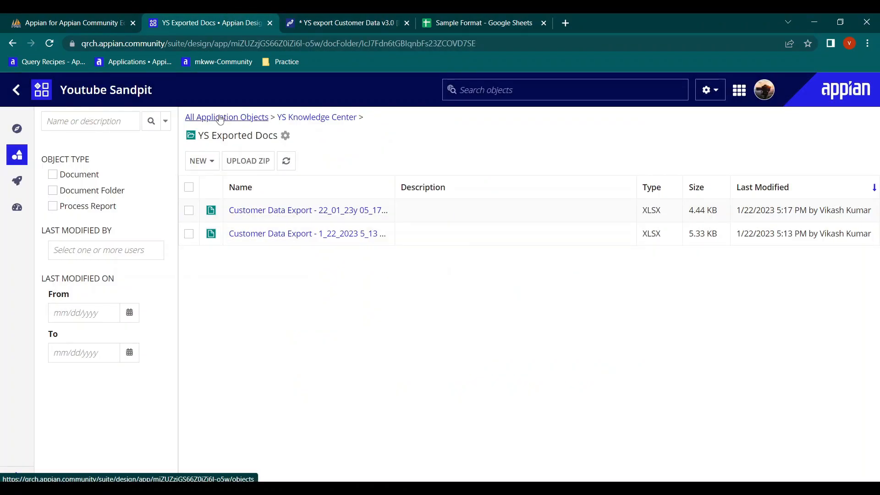
pyautogui.click(198, 163)
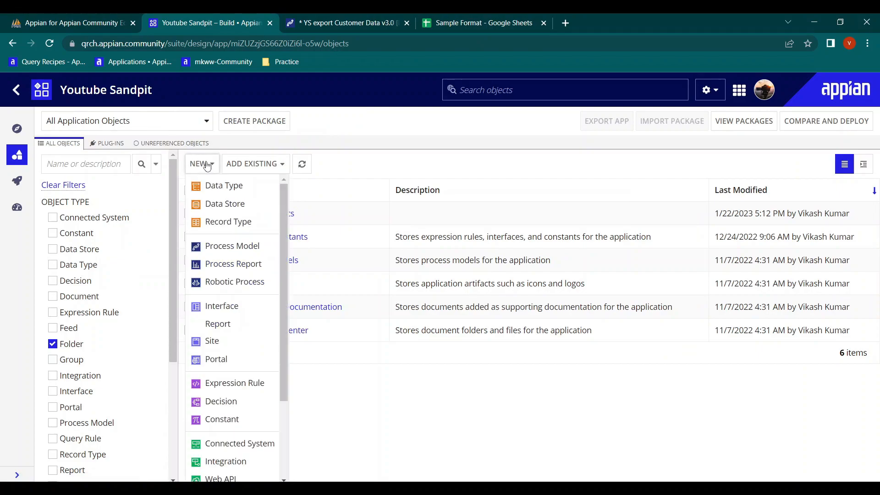
pyautogui.click(222, 419)
pyautogui.click(314, 186)
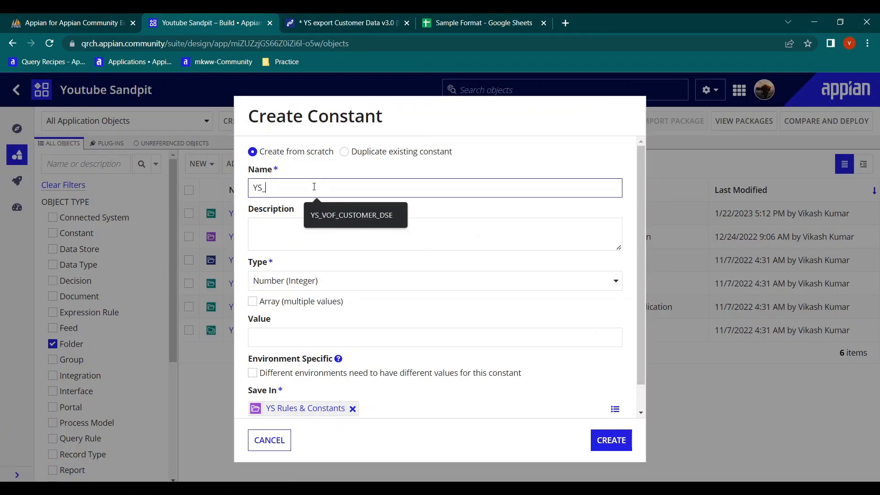
pyautogui.press('capslock')
pyautogui.write('TIE')
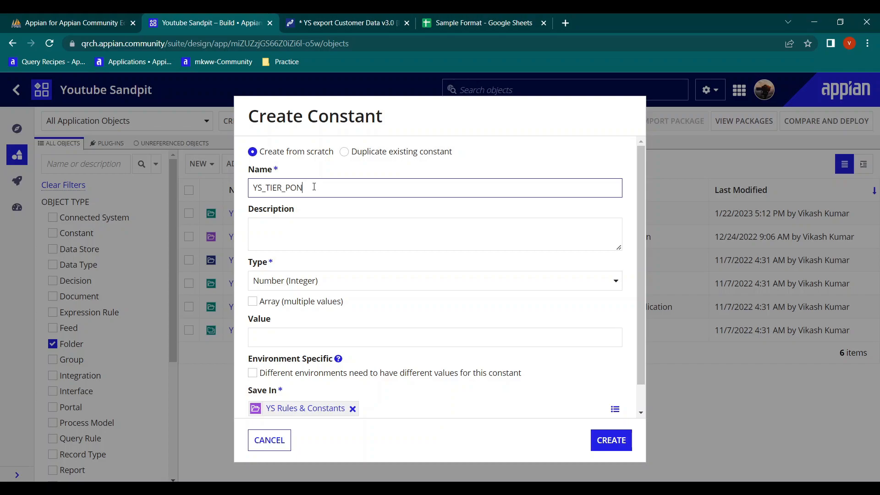
pyautogui.write('R_POINTER')
pyautogui.click(283, 353)
pyautogui.click(272, 343)
pyautogui.click(604, 440)
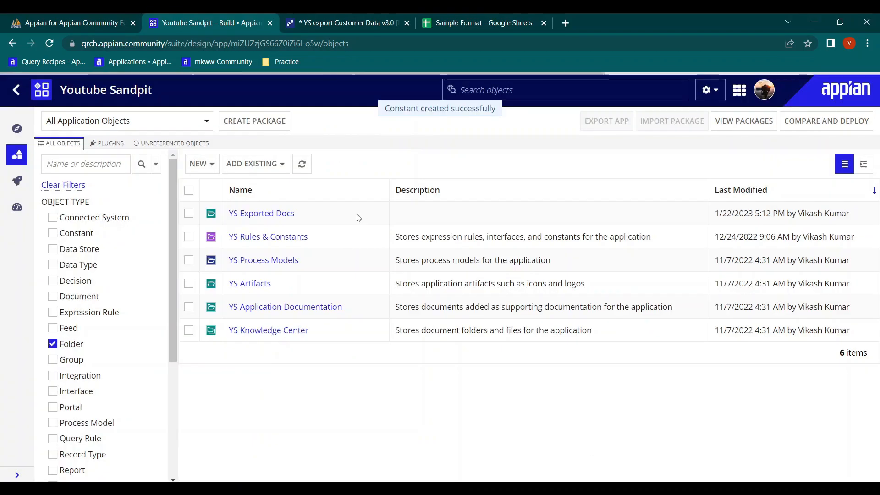
# Set the tier query filter's value to cons!YS_TIER_POINTER, copying the constant's name from the application objects, and save the export node's configuration.
pyautogui.click(66, 344)
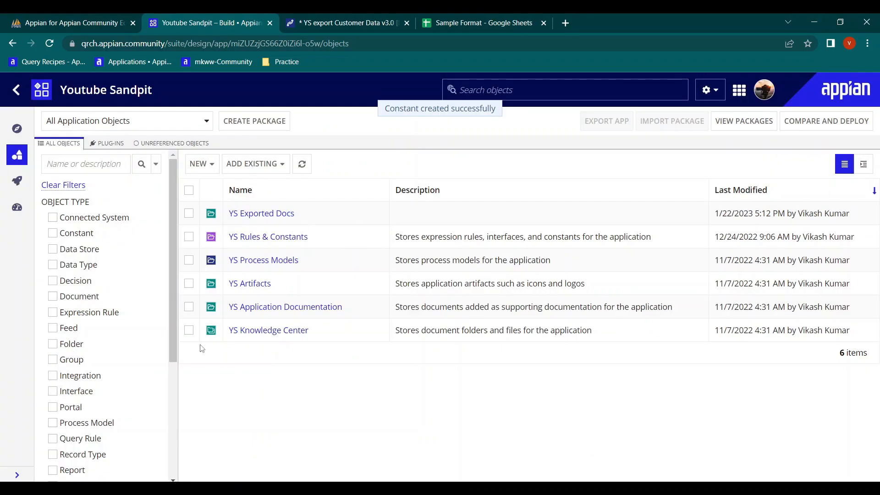
pyautogui.moveTo(315, 213); pyautogui.dragTo(226, 215)
pyautogui.hotkey('ctrl', 'c')
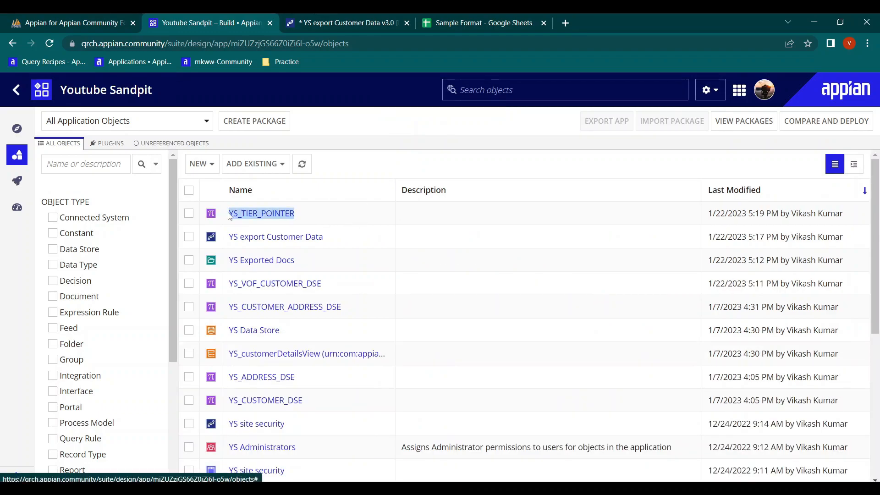
pyautogui.click(394, 19)
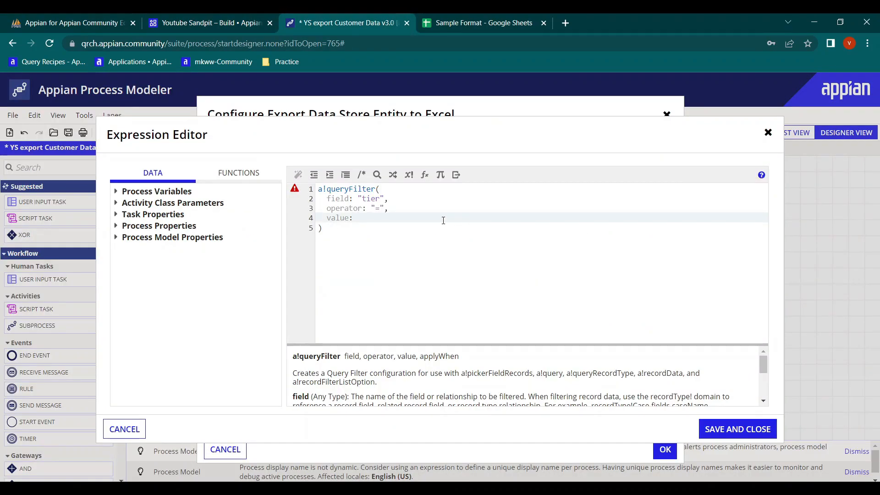
pyautogui.write('cons!')
pyautogui.hotkey('ctrl', 'v')
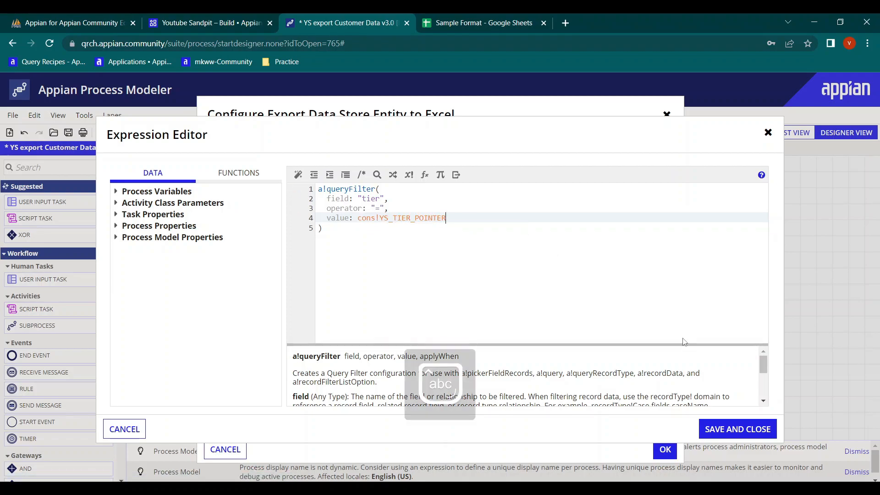
pyautogui.click(741, 428)
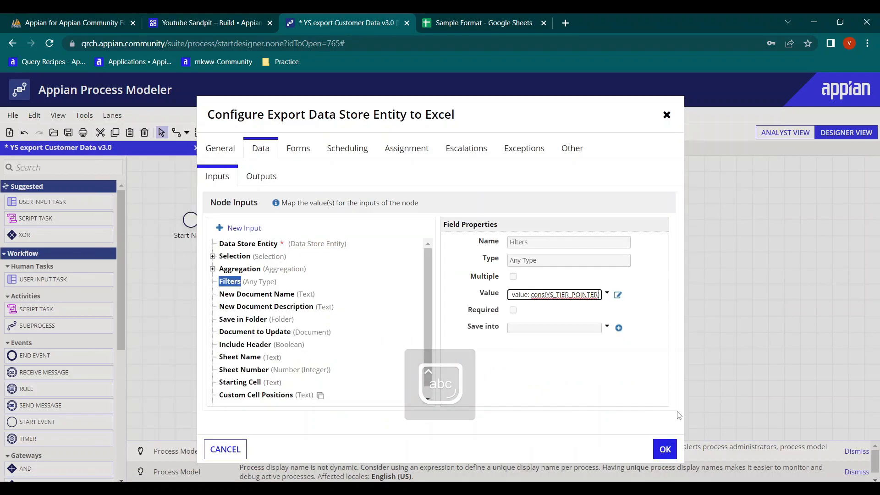
pyautogui.click(665, 447)
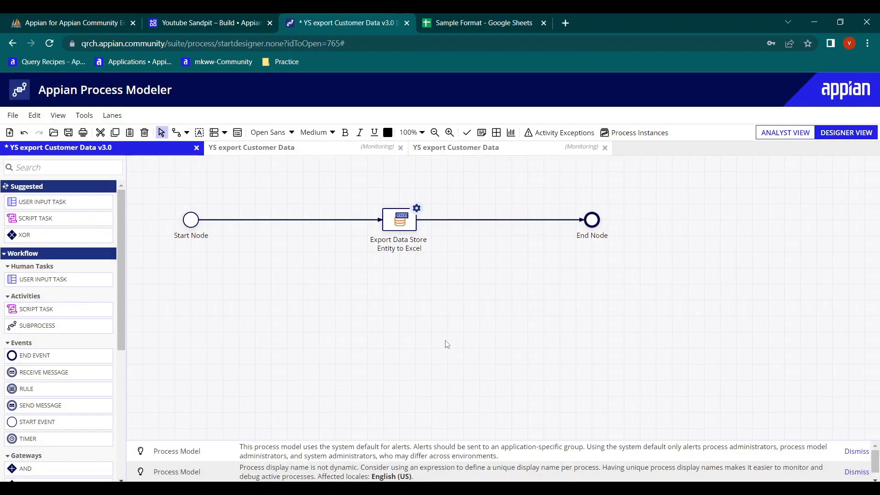
# Save the YS export Customer Data process model, run it for debugging and refresh the process monitoring view.
pyautogui.hotkey('ctrl', 's')
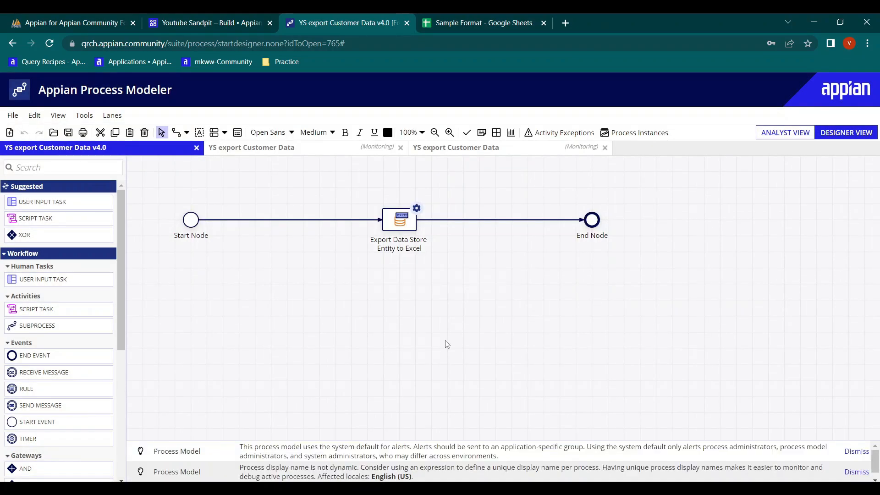
pyautogui.hotkey('ctrl', 'g')
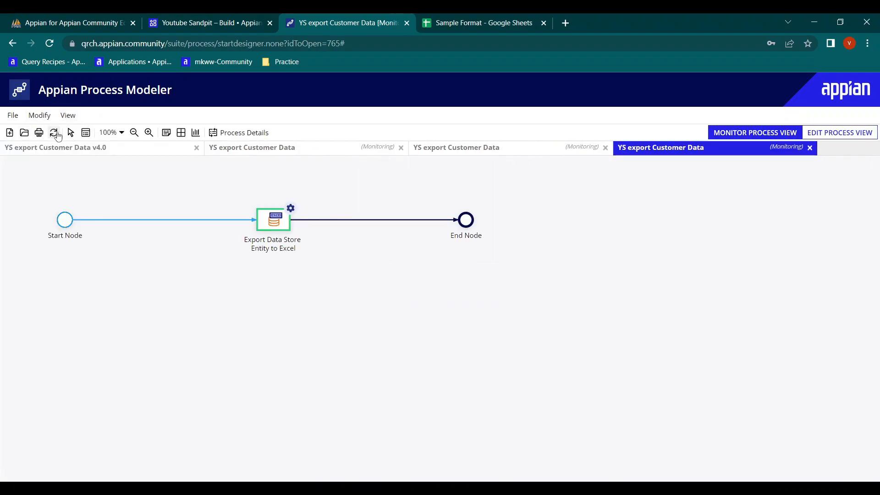
pyautogui.click(53, 133)
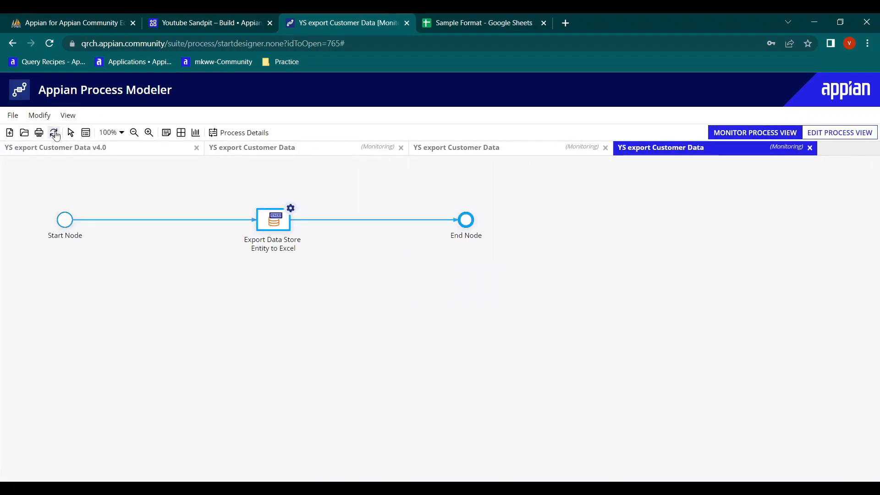
# Download the newest customer data export, Customer Data Export - 22_01_2023 05_19 pm, from the YS Exported Docs folder and open it in WPS Office.
pyautogui.click(68, 23)
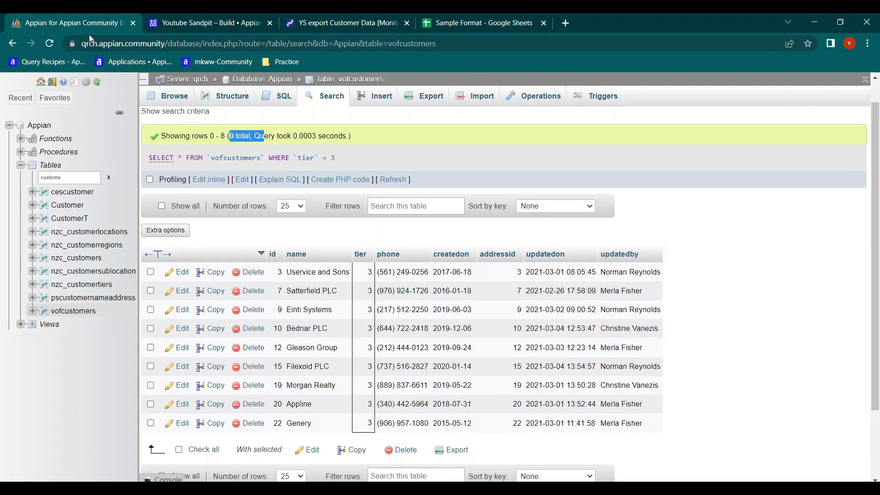
pyautogui.click(257, 14)
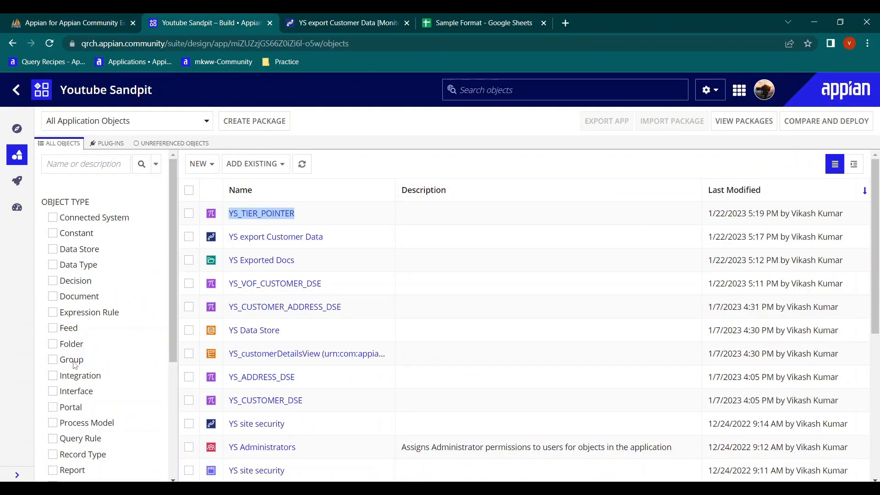
pyautogui.click(65, 343)
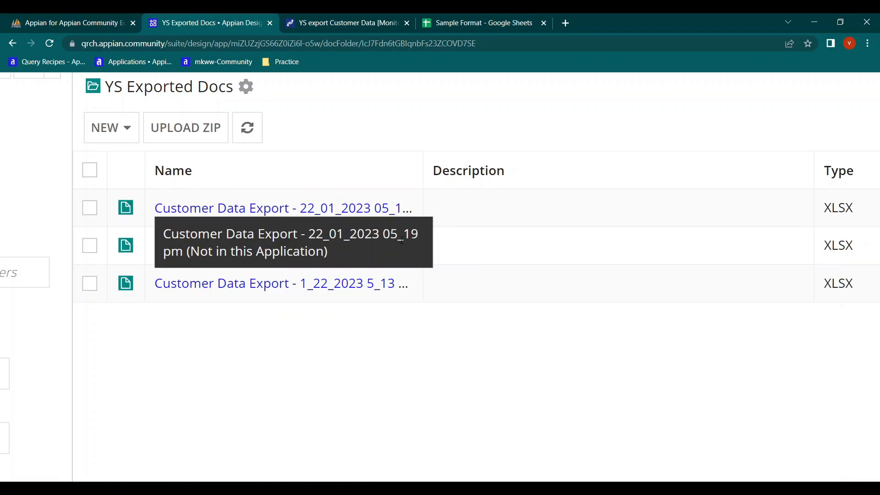
pyautogui.click(351, 211)
pyautogui.click(535, 204)
pyautogui.scroll(-5, 535, 204)
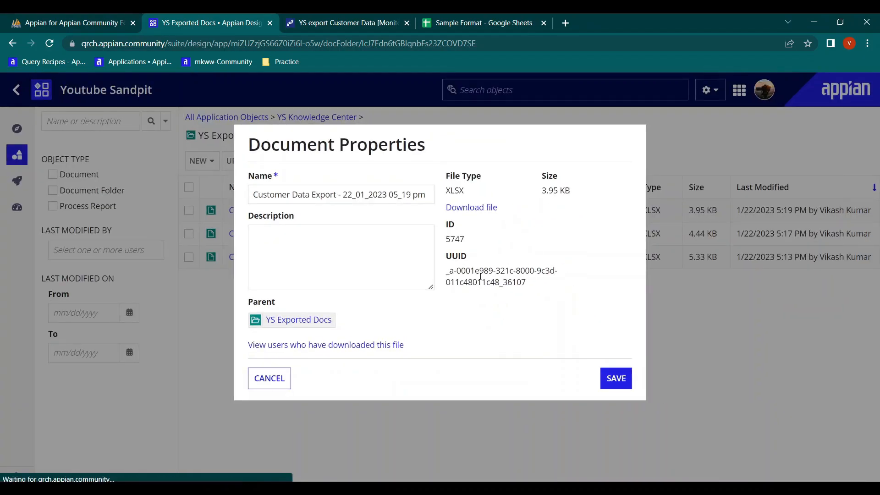
pyautogui.click(50, 467)
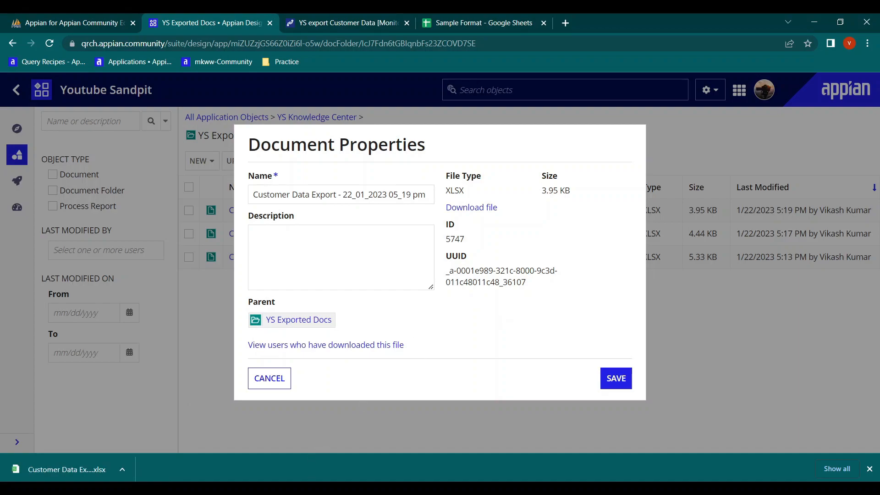
pyautogui.click(384, 444)
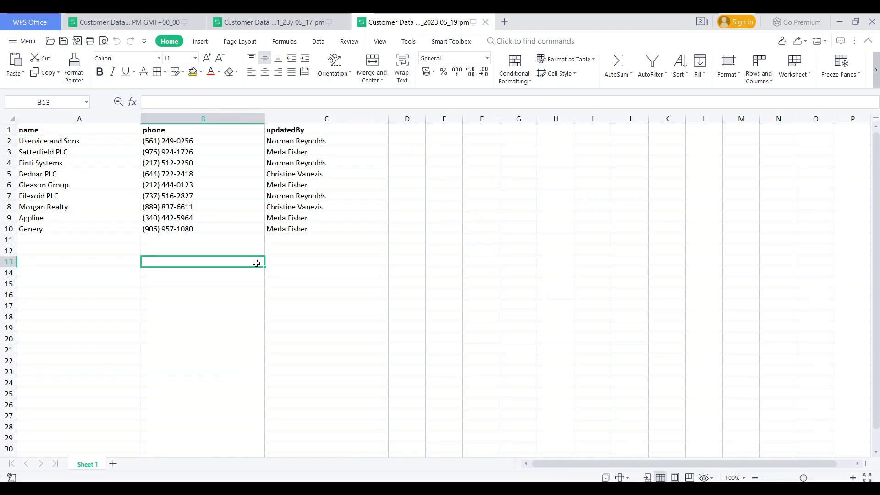
# Check the header row and the exported customer rows in the spreadsheet against the tier filter.
pyautogui.moveTo(51, 145); pyautogui.dragTo(43, 227)
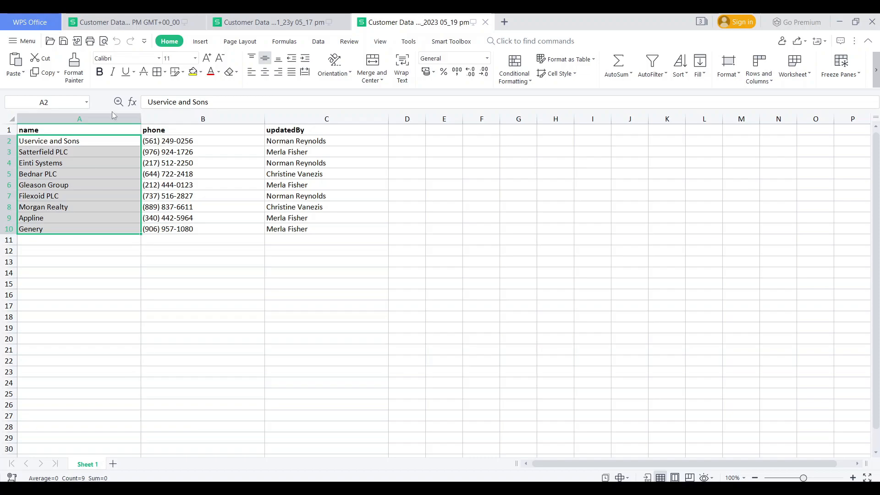
pyautogui.click(48, 130)
pyautogui.click(8, 130)
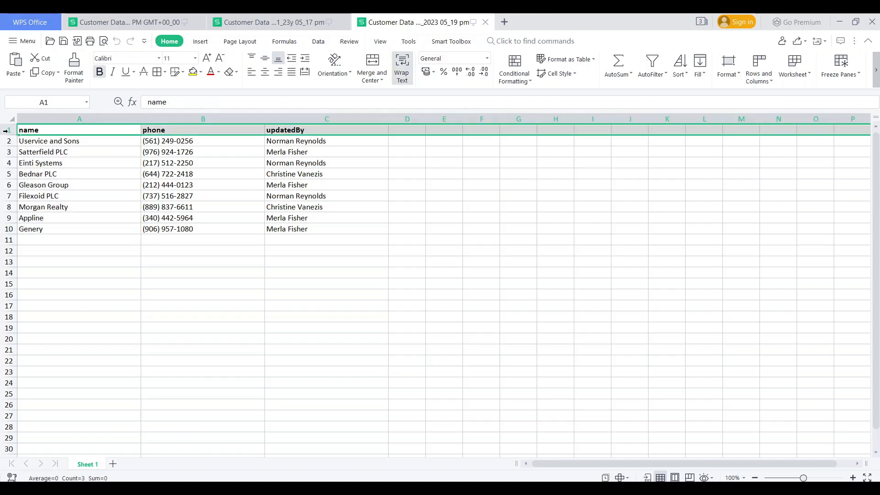
pyautogui.click(215, 237)
pyautogui.moveTo(40, 141); pyautogui.dragTo(53, 232)
pyautogui.click(299, 328)
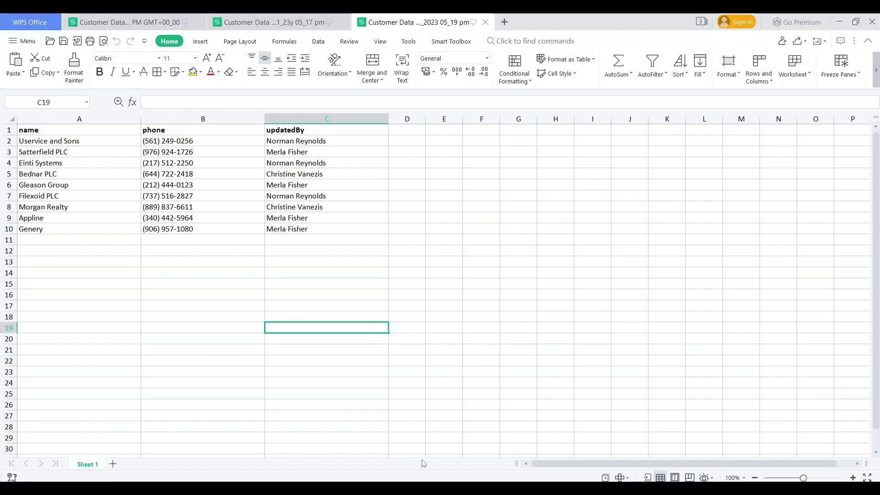
# Switch back to the browser, dismiss the document properties and close the latest process run's monitoring view.
pyautogui.click(455, 472)
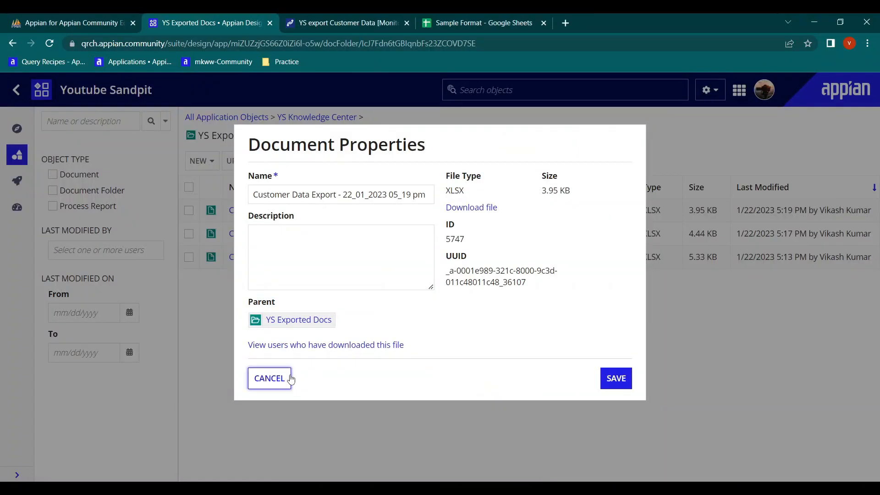
pyautogui.click(270, 378)
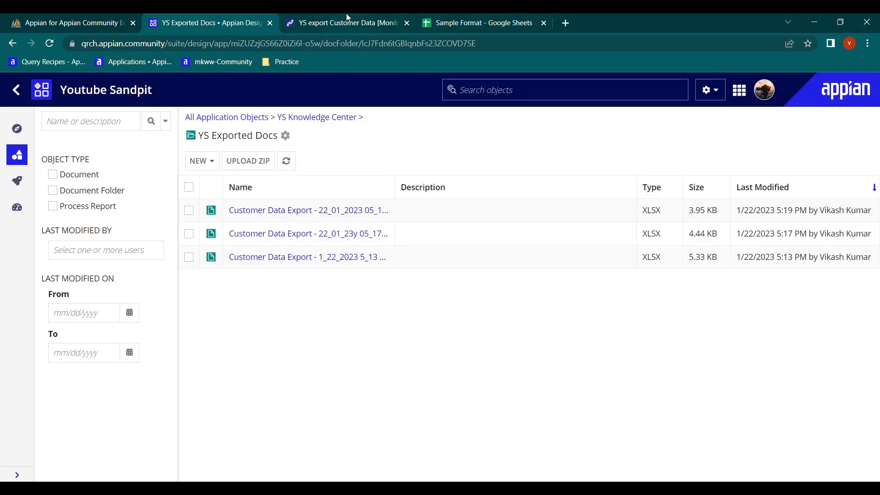
pyautogui.click(346, 15)
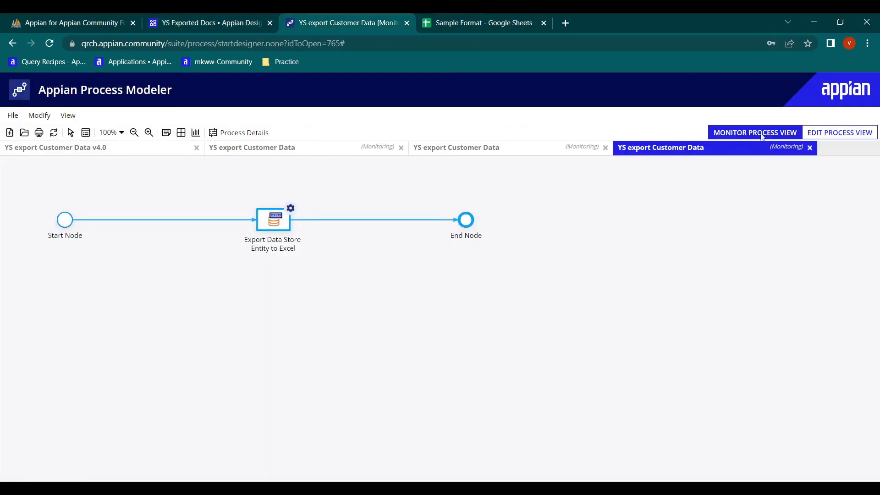
pyautogui.click(810, 147)
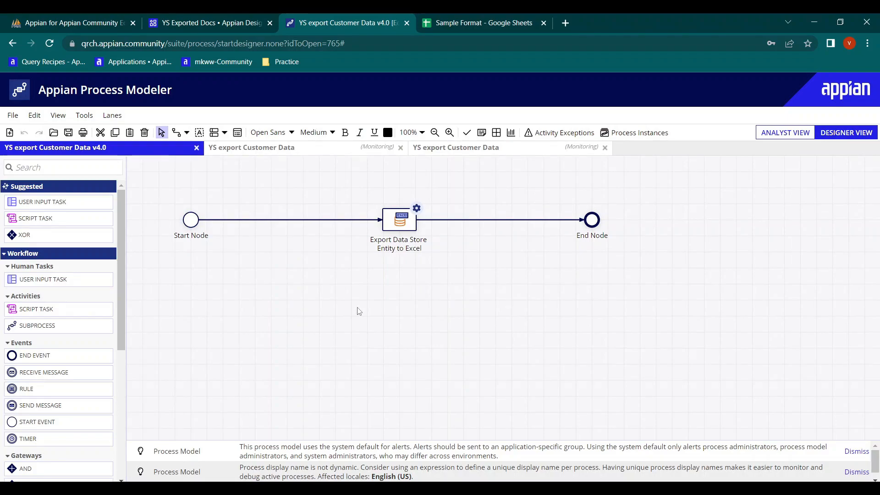
# Review the export node's Data Store Entity, Selection, Filters, New Document Name and Save in Folder inputs, leaving the configuration without saving.
pyautogui.rightClick(395, 219)
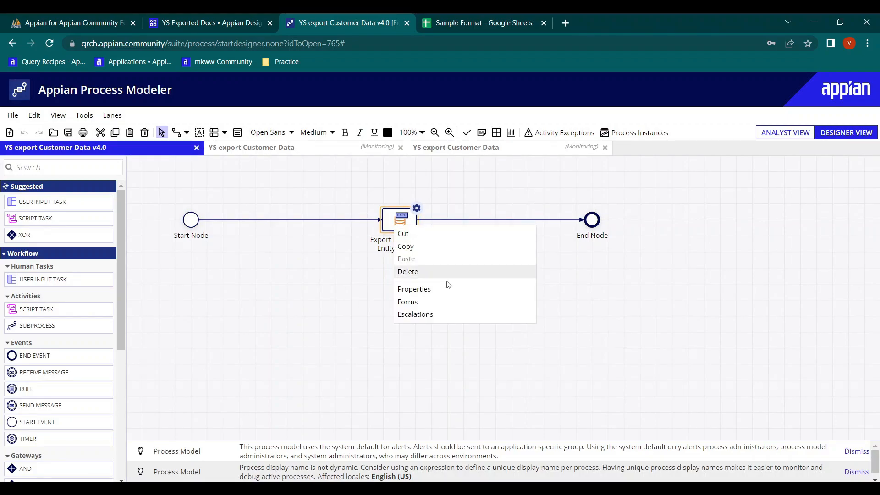
pyautogui.click(414, 288)
pyautogui.click(261, 148)
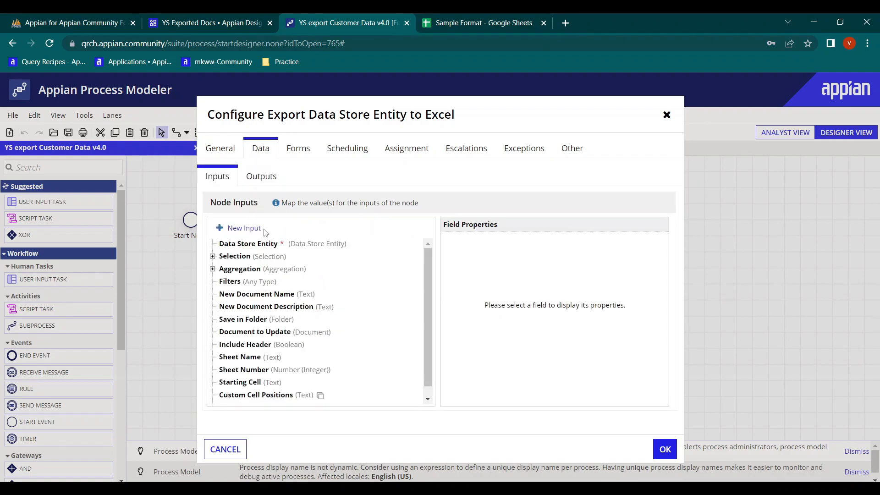
pyautogui.click(243, 228)
pyautogui.click(305, 229)
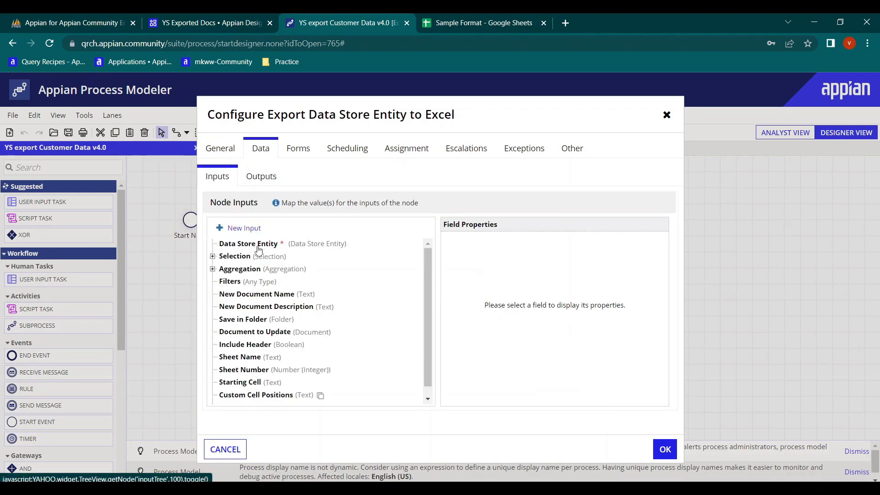
pyautogui.click(257, 244)
pyautogui.click(243, 256)
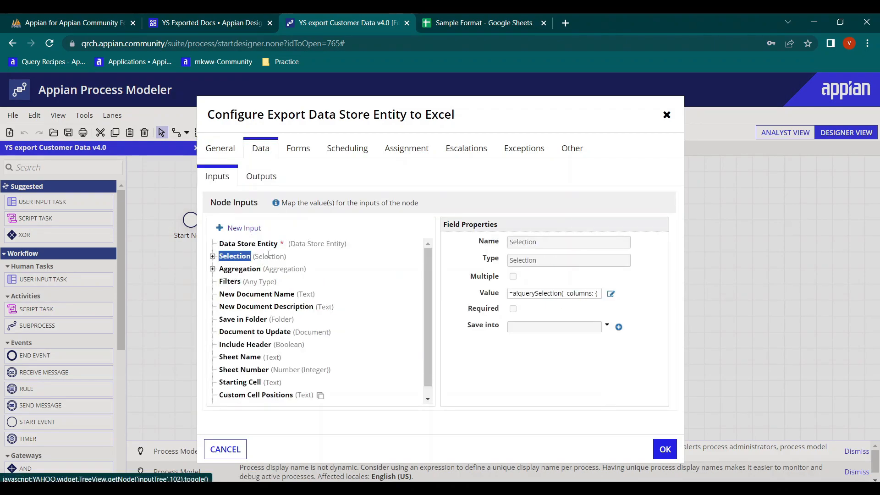
pyautogui.scroll(-1, 236, 263)
pyautogui.click(230, 272)
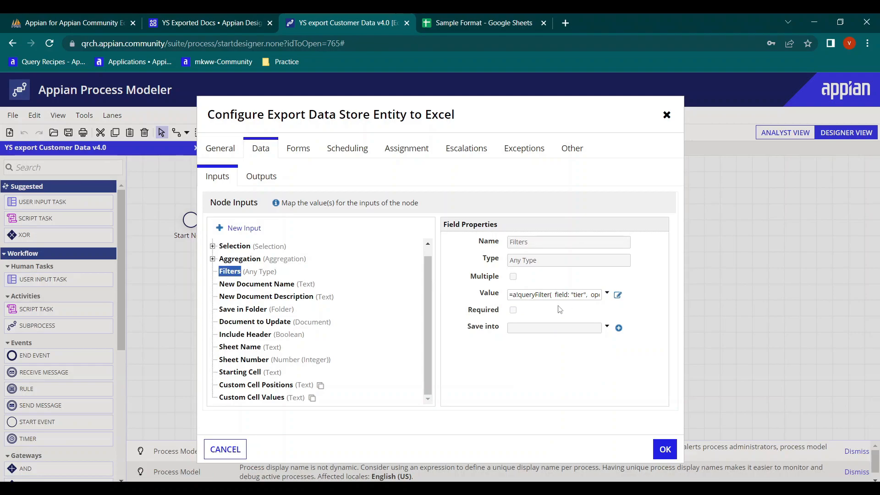
pyautogui.click(256, 284)
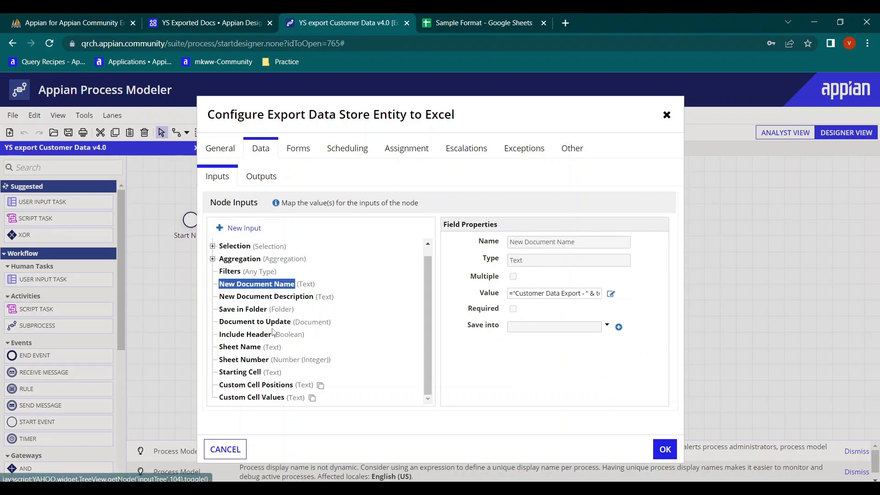
pyautogui.click(257, 309)
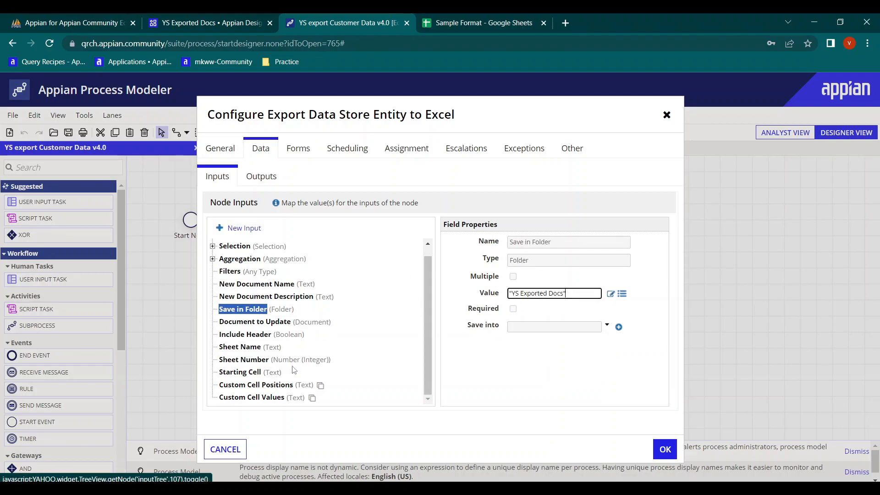
pyautogui.click(225, 449)
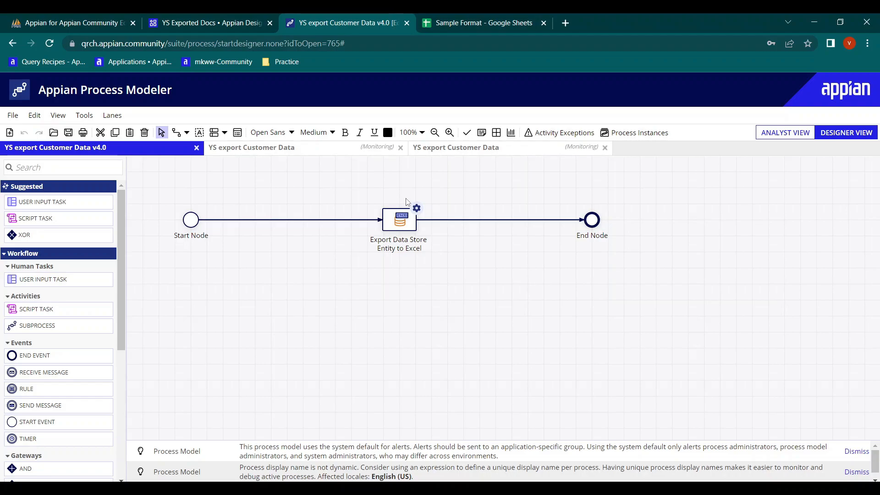
# Switch to the Sample Format spreadsheet in Google Sheets and merge cells D3:G3 into one title cell.
pyautogui.click(529, 13)
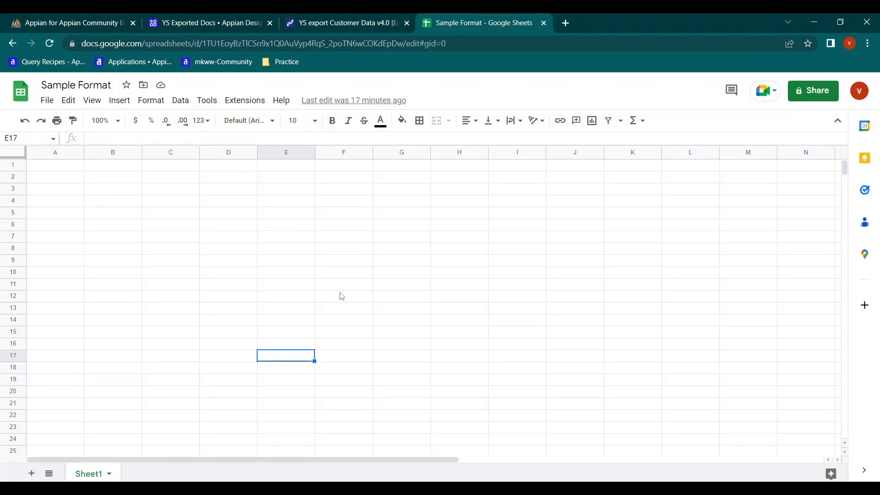
pyautogui.click(331, 203)
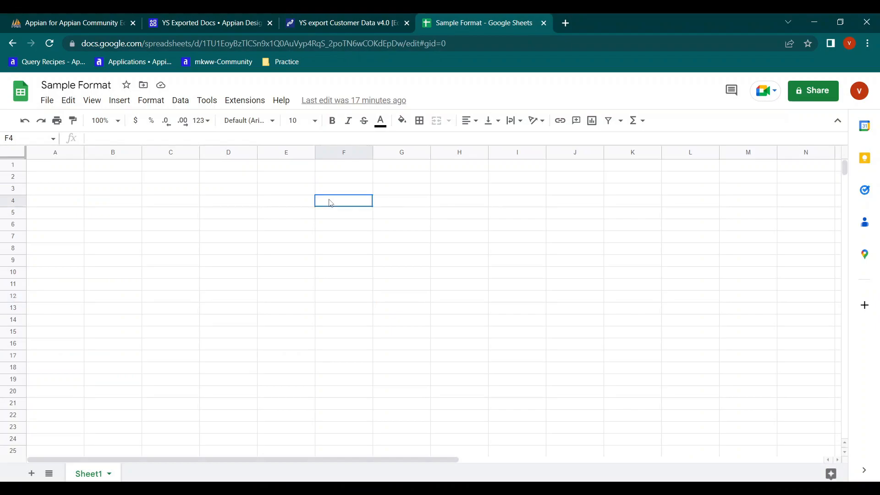
pyautogui.click(114, 229)
pyautogui.click(217, 237)
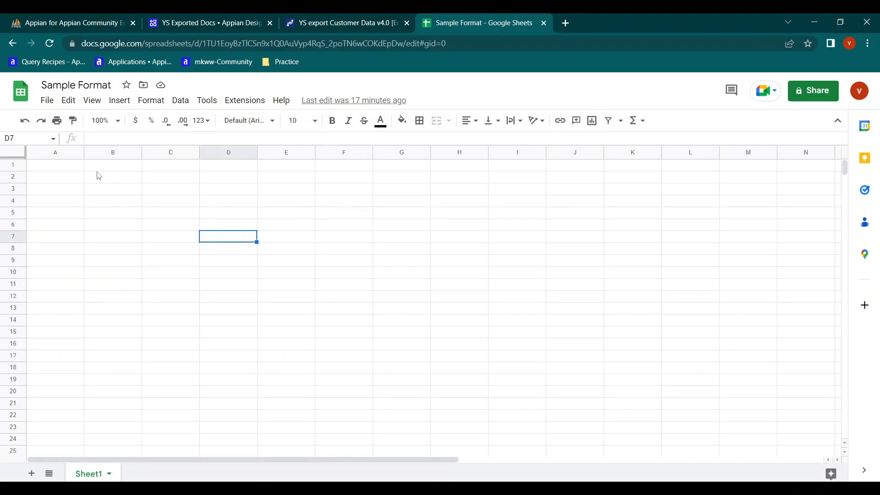
pyautogui.click(266, 191)
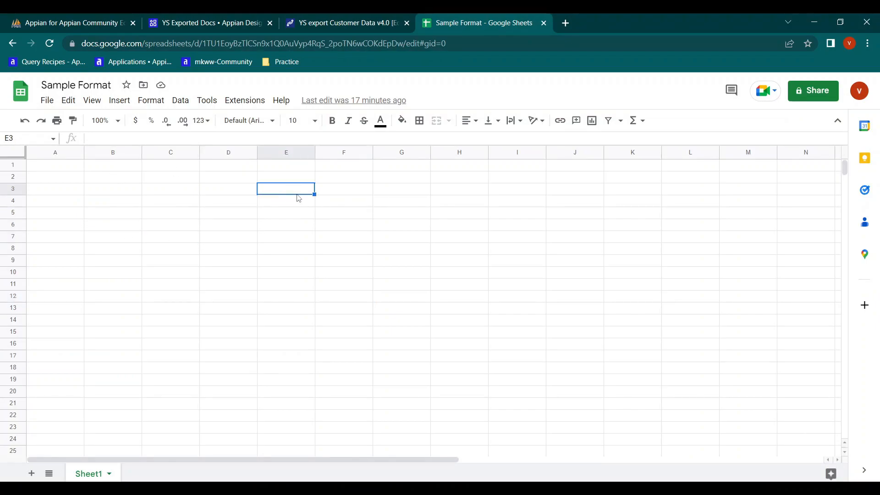
pyautogui.click(232, 195)
pyautogui.moveTo(250, 190); pyautogui.dragTo(399, 190)
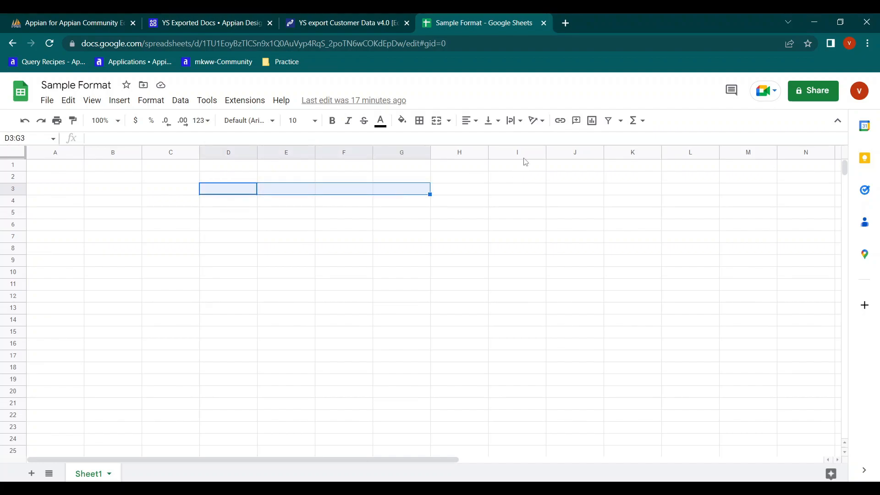
pyautogui.click(438, 122)
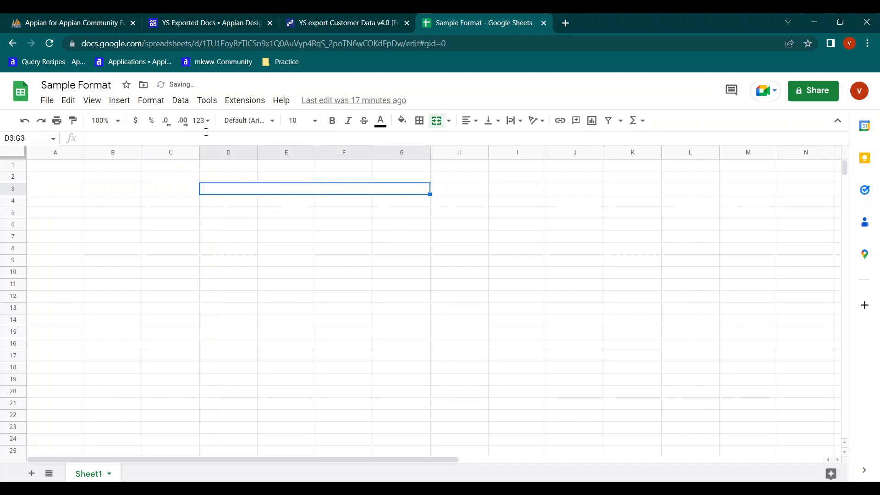
# Enter the title "Customer Data" in the merged cell D3:G3 and centre it horizontally.
pyautogui.click(188, 139)
pyautogui.write('Customer D')
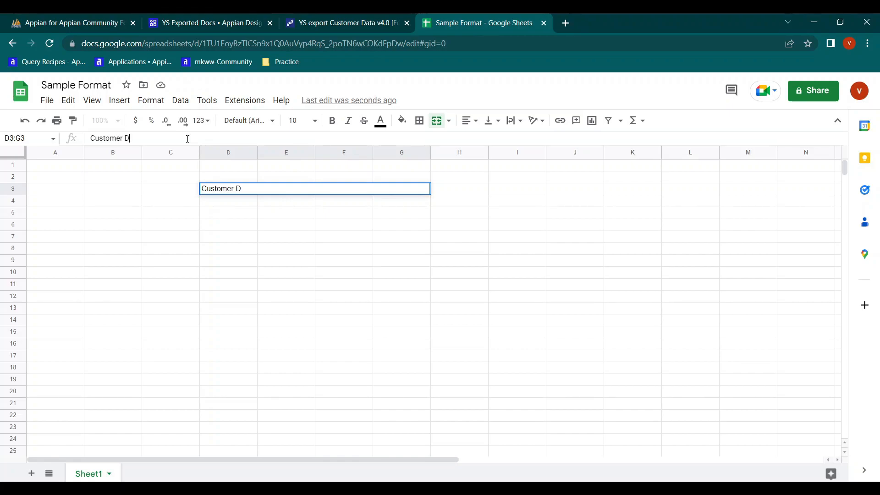
pyautogui.write('ata')
pyautogui.click(287, 294)
pyautogui.click(241, 189)
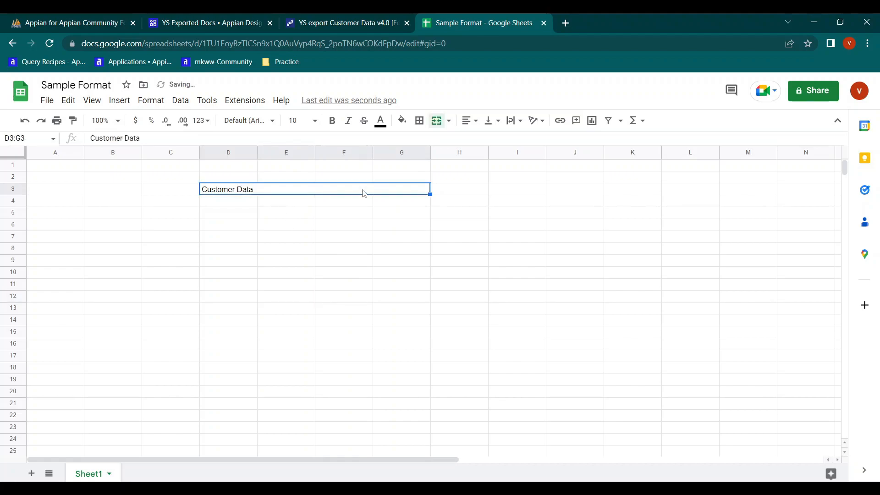
pyautogui.click(473, 121)
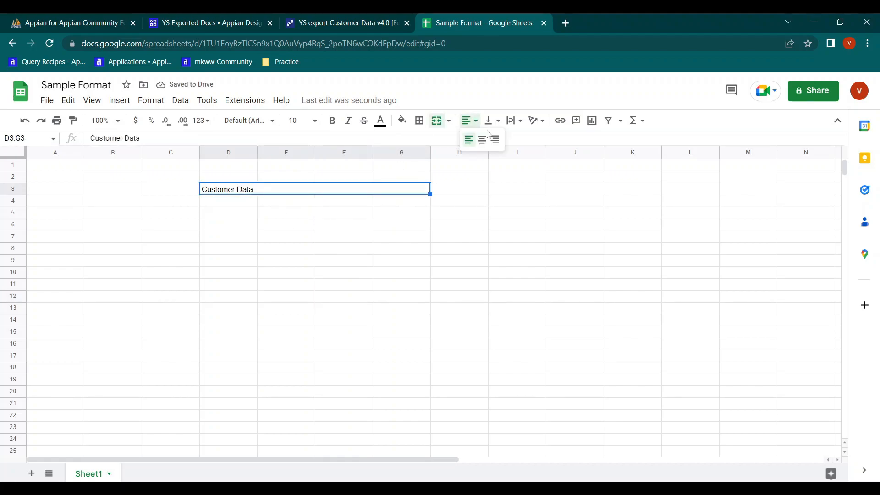
pyautogui.click(484, 140)
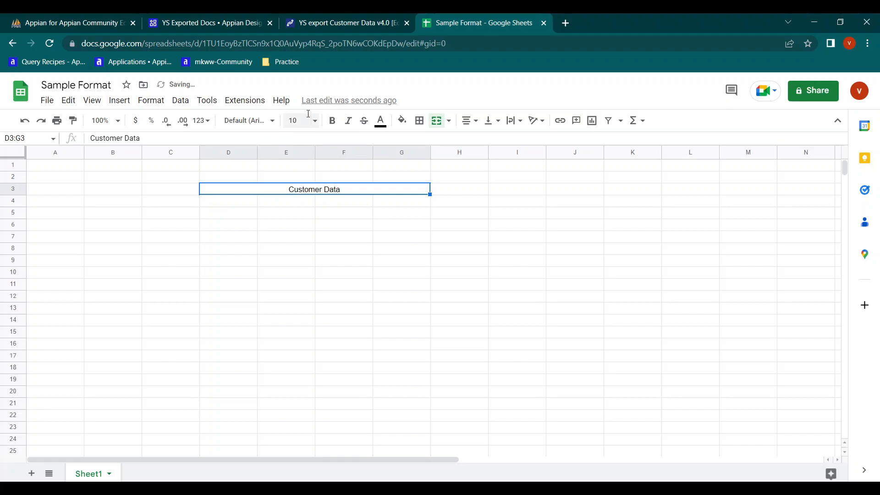
# Make the Customer Data title bold and set its font size to 14.
pyautogui.click(332, 120)
pyautogui.click(314, 121)
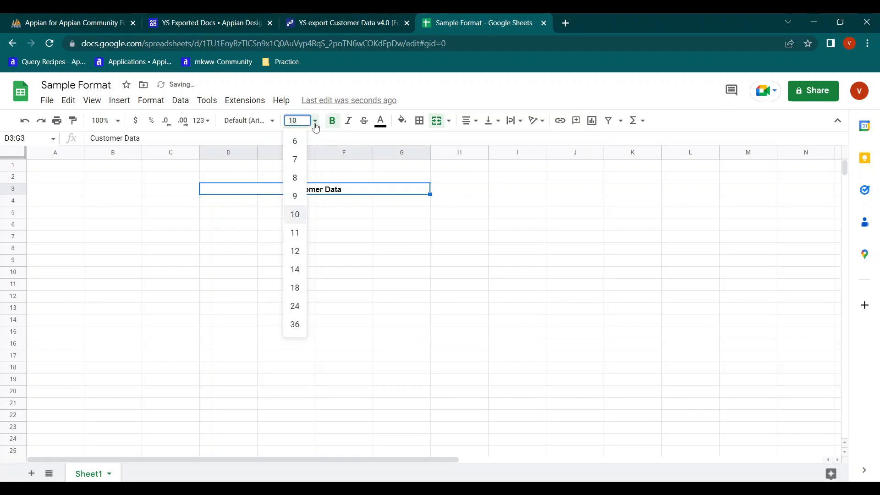
pyautogui.click(295, 271)
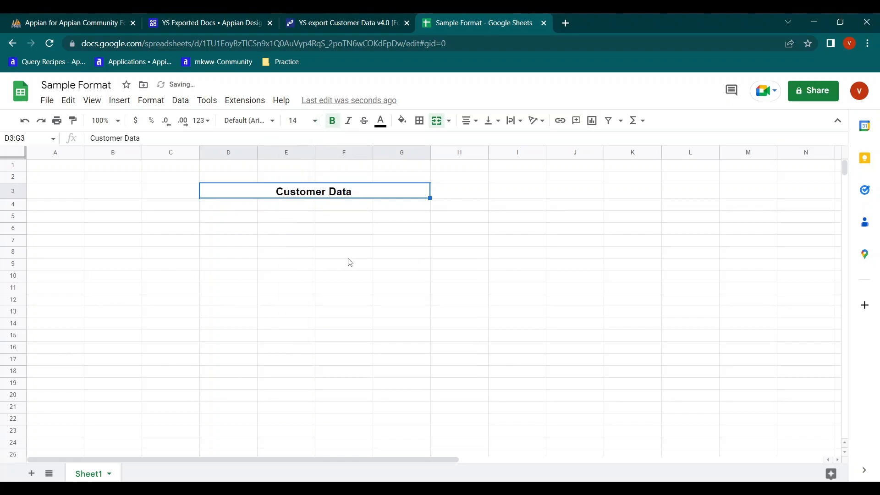
pyautogui.click(381, 121)
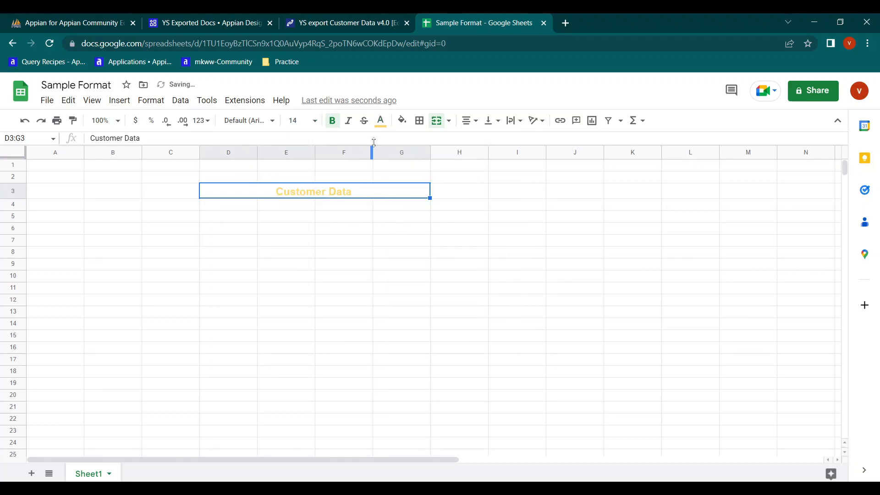
pyautogui.click(381, 121)
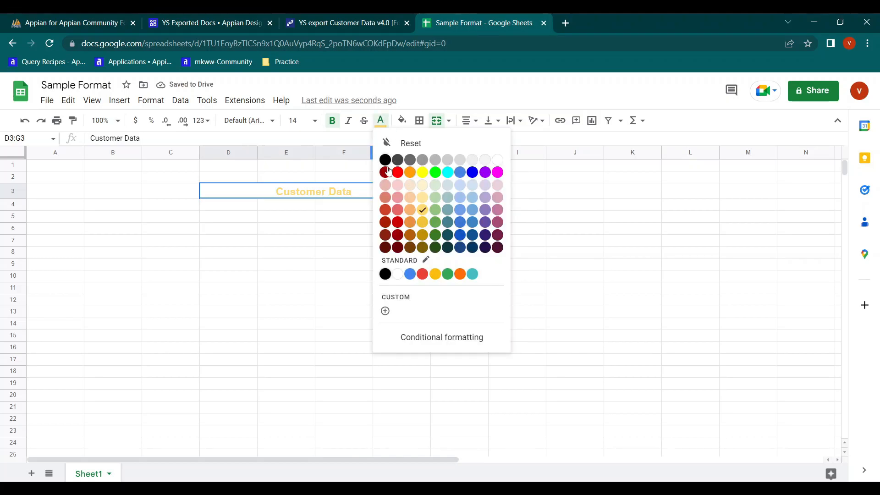
pyautogui.click(390, 143)
# Fill the Customer Data title cell with a light blue background and deselect it.
pyautogui.click(402, 120)
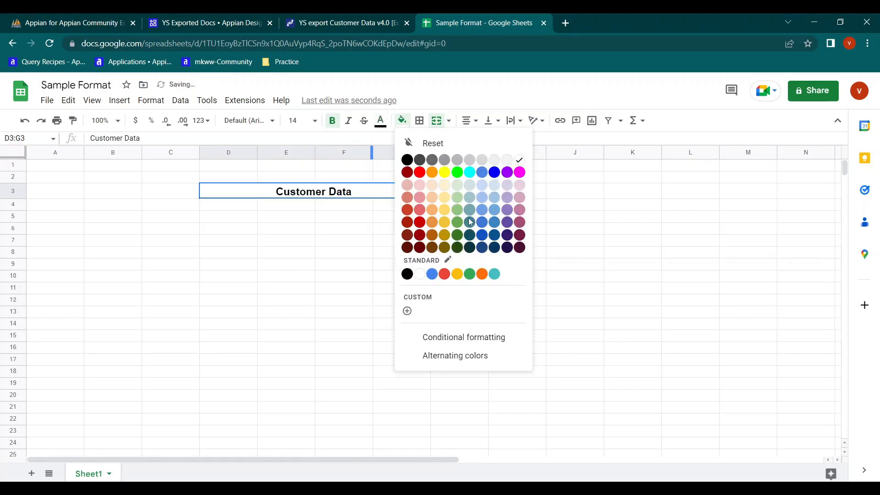
pyautogui.click(482, 209)
pyautogui.click(397, 257)
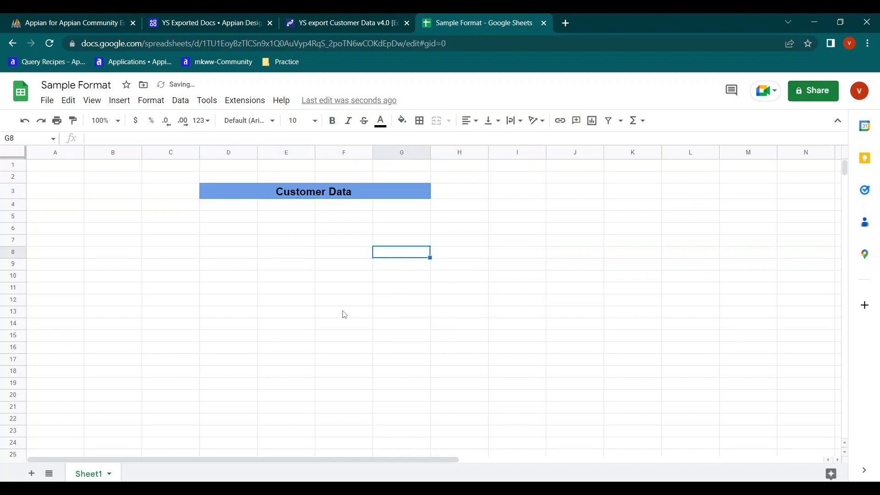
pyautogui.click(314, 339)
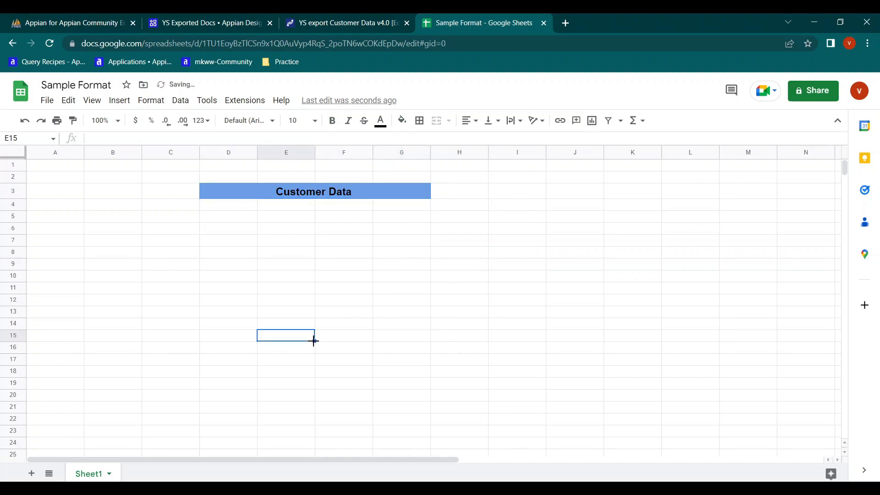
pyautogui.click(55, 219)
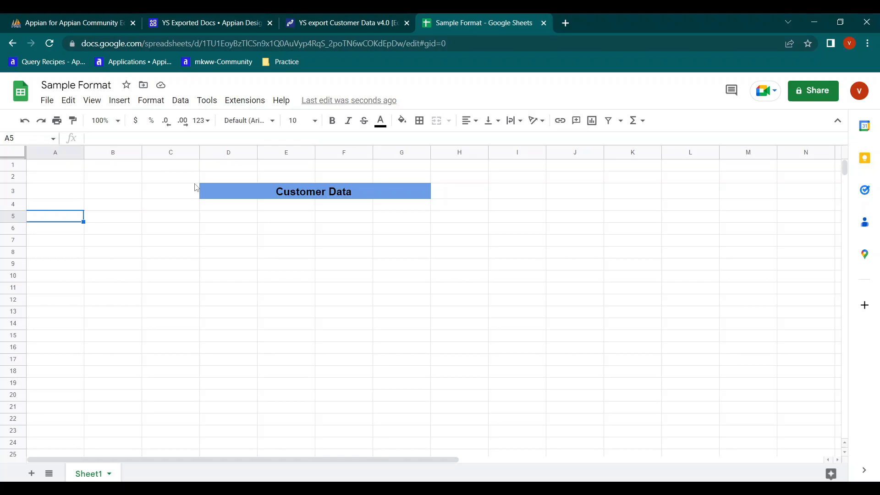
# Download the Sample Format spreadsheet as a Microsoft Excel (.xlsx) file.
pyautogui.click(44, 101)
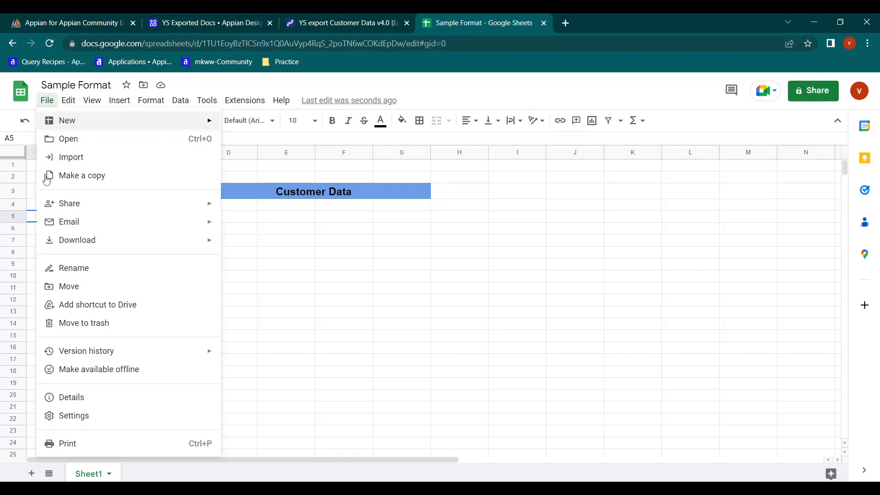
pyautogui.moveTo(48, 100)
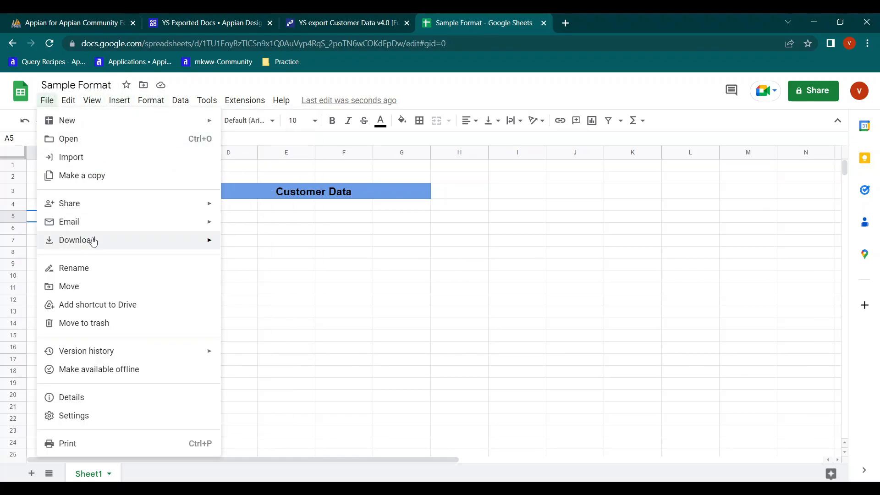
pyautogui.moveTo(115, 241)
pyautogui.click(273, 252)
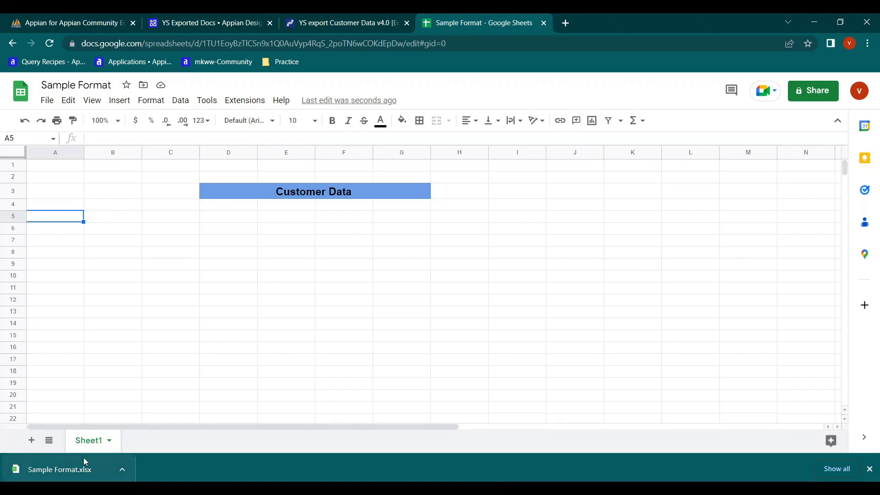
# Switch back to Appian Designer, return from YS Exported Docs to all application objects and remove the Folder type filter.
pyautogui.click(222, 20)
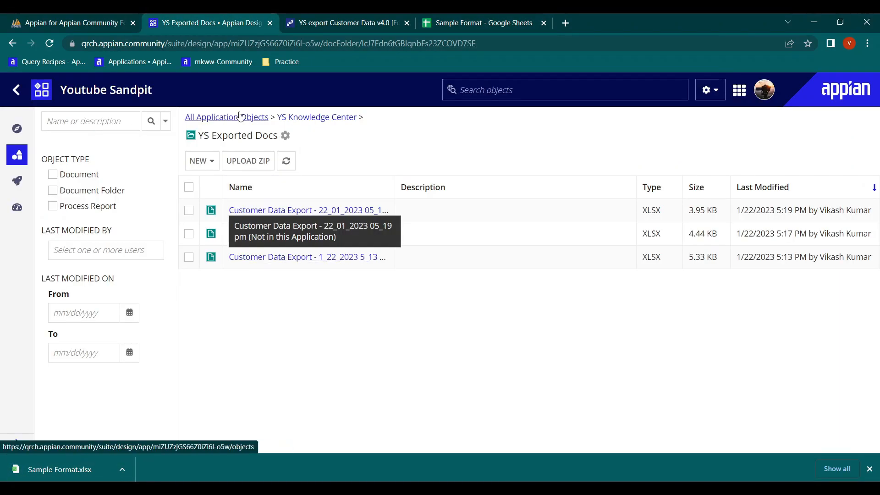
pyautogui.click(225, 116)
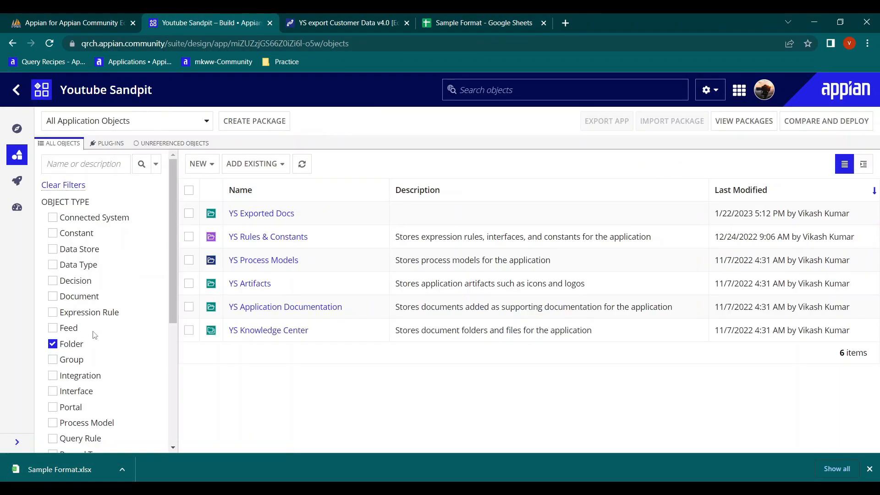
pyautogui.click(72, 345)
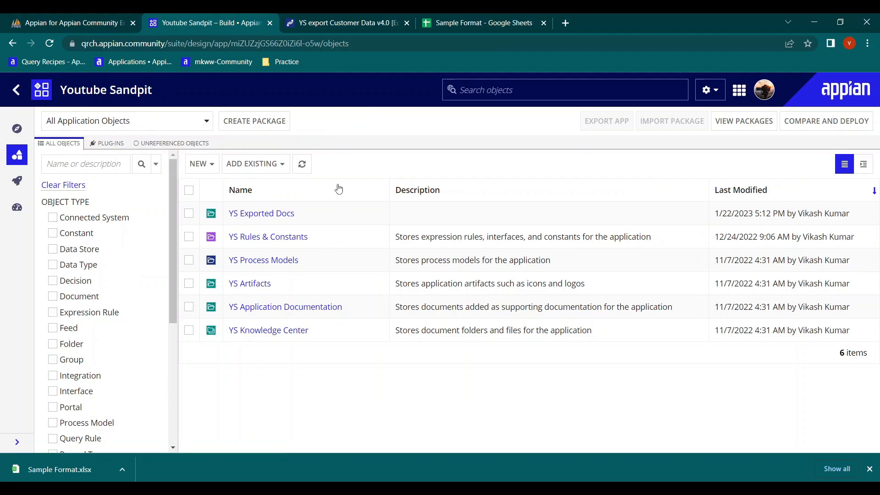
# Upload Sample Format from the Personal folder as new document YS Sample Format, and create its constant YS_SAMPLE_FORMAT.
pyautogui.click(200, 163)
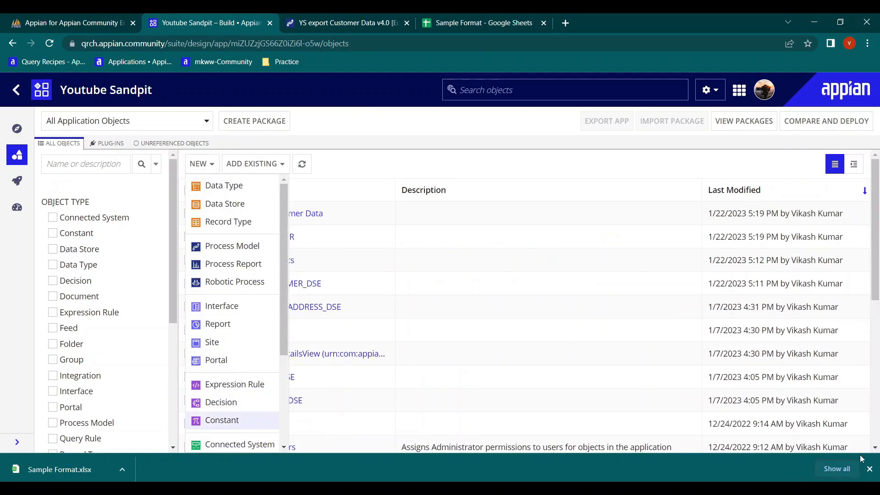
pyautogui.click(869, 468)
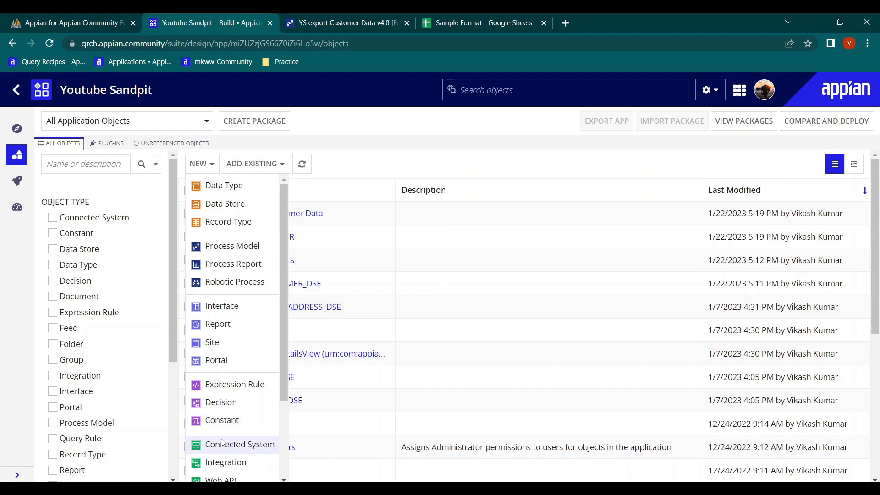
pyautogui.scroll(-3, 211, 436)
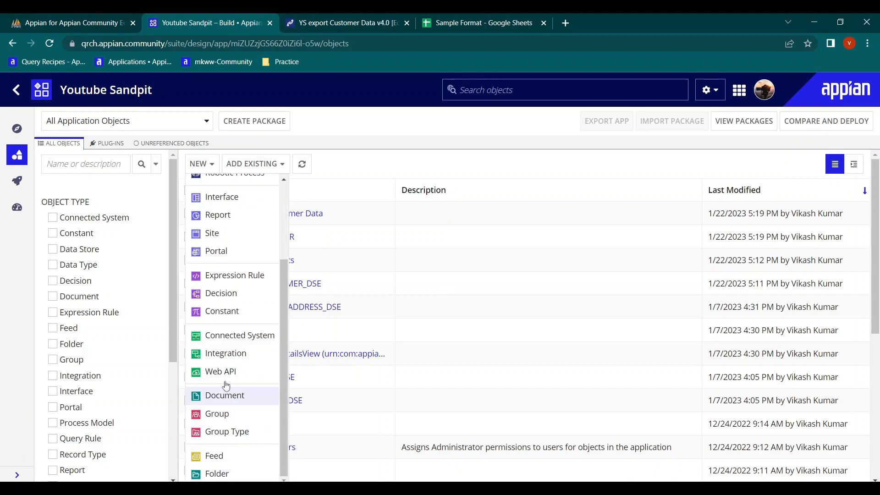
pyautogui.click(219, 397)
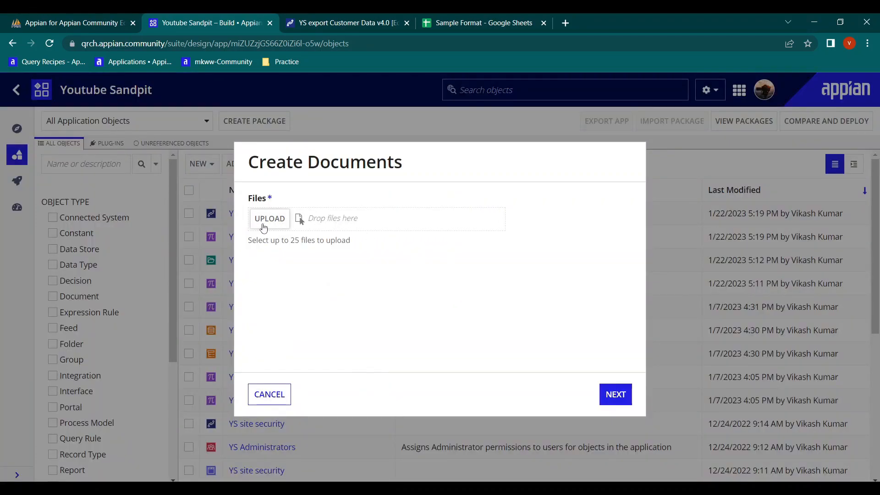
pyautogui.click(264, 225)
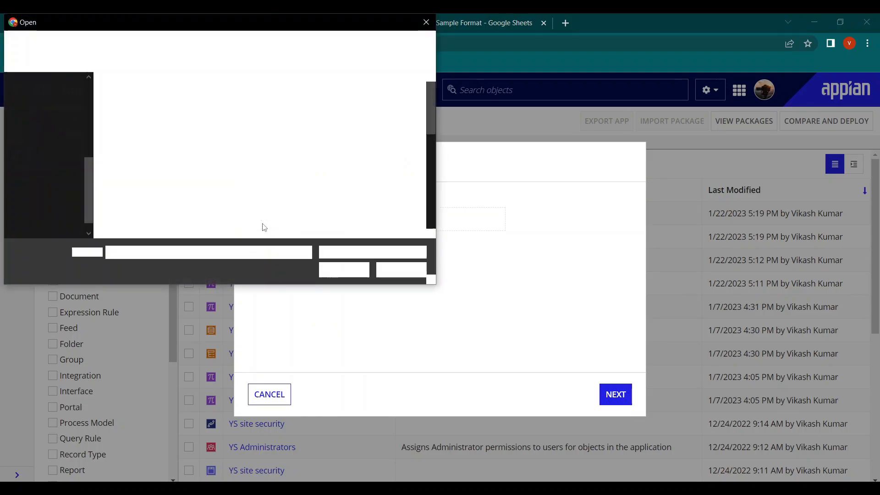
pyautogui.scroll(3, 70, 145)
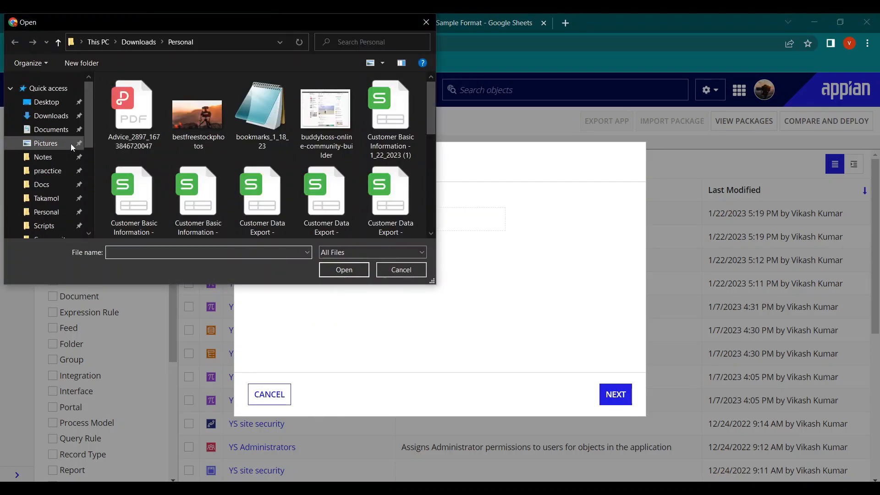
pyautogui.click(48, 211)
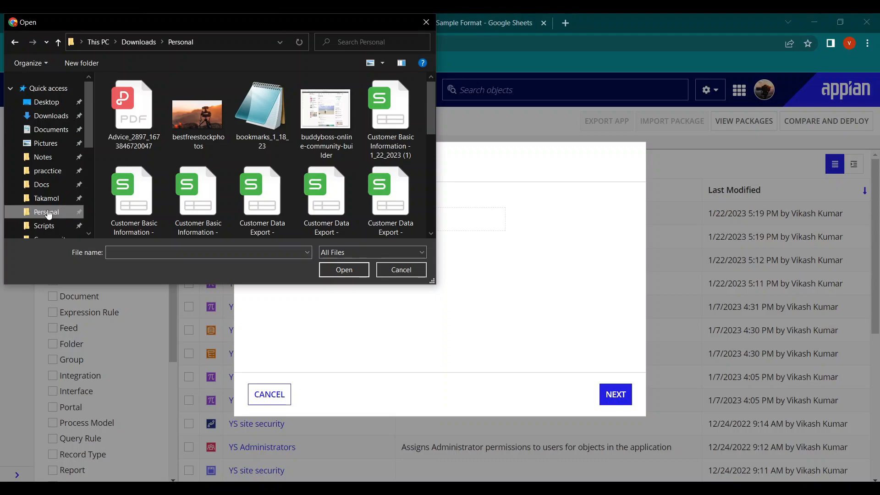
pyautogui.scroll(-2, 239, 183)
pyautogui.scroll(-1, 238, 183)
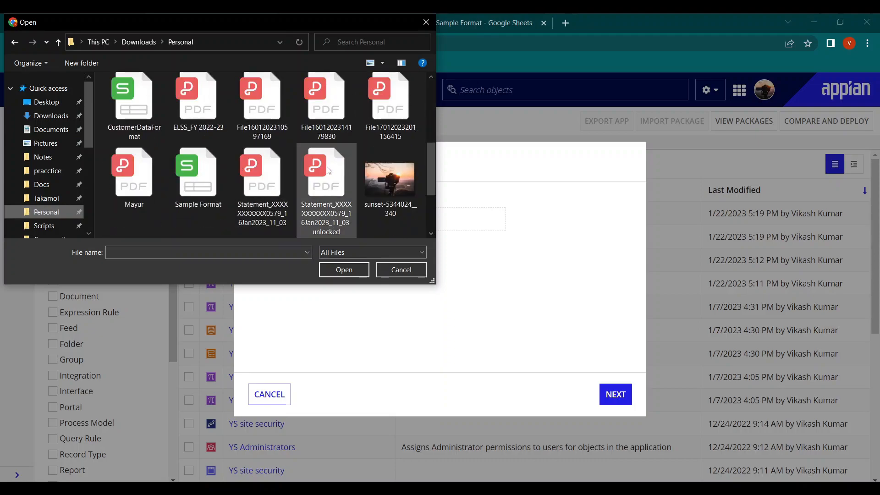
pyautogui.doubleClick(197, 182)
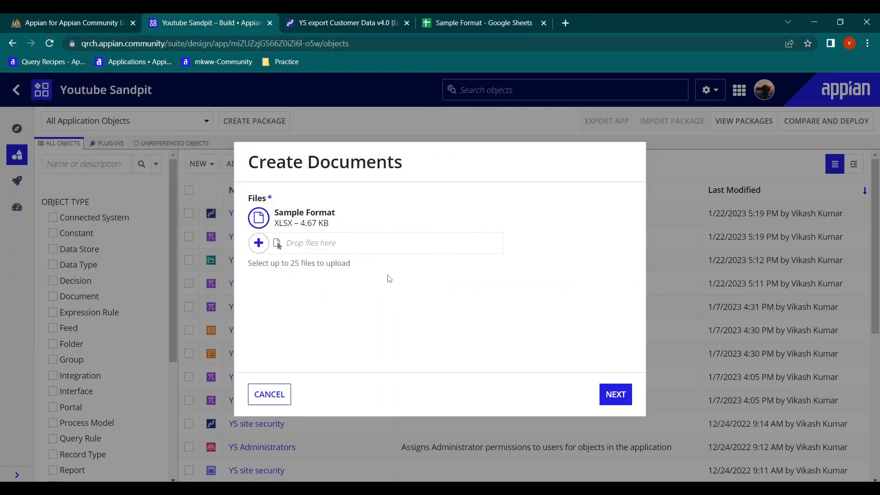
pyautogui.click(617, 403)
pyautogui.scroll(-1, 412, 321)
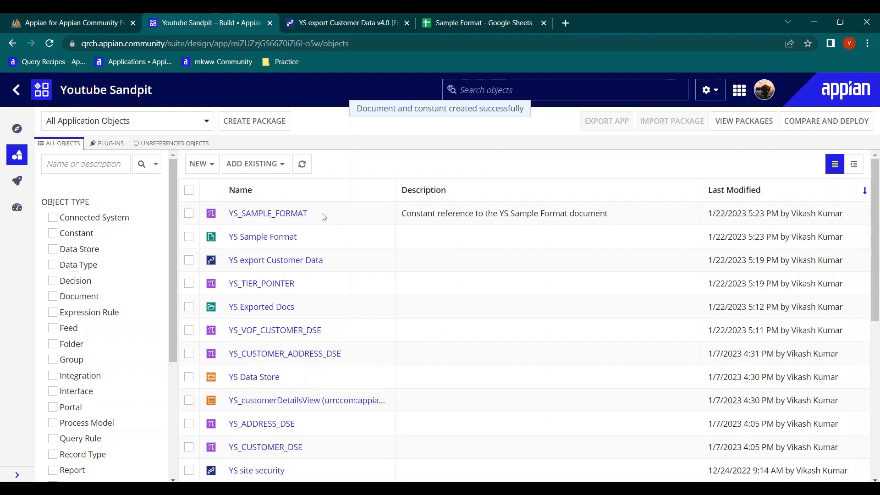
# Switch to the YS export Customer Data process model and open the data inputs of its Export Data Store Entity to Excel node.
pyautogui.click(343, 18)
pyautogui.doubleClick(407, 225)
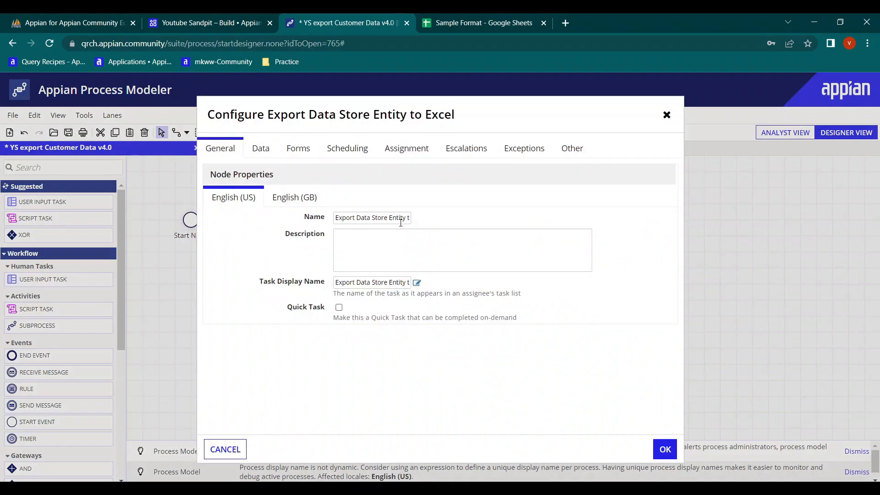
pyautogui.click(268, 145)
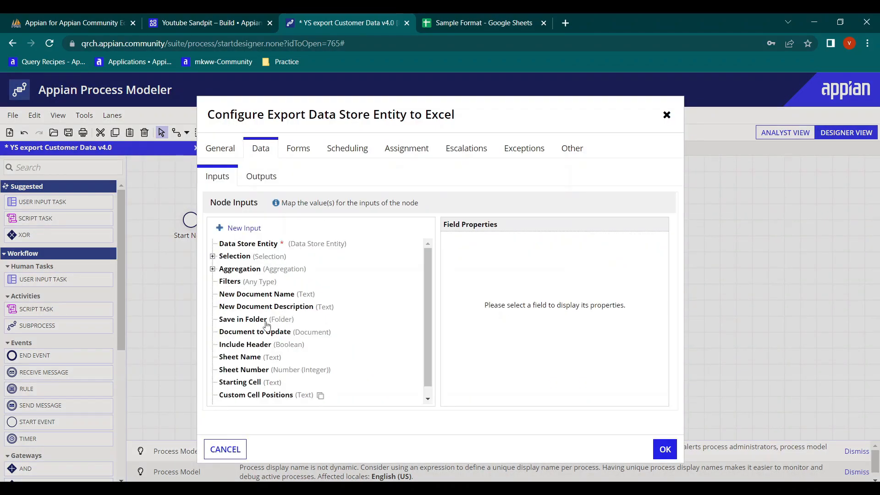
pyautogui.moveTo(255, 322)
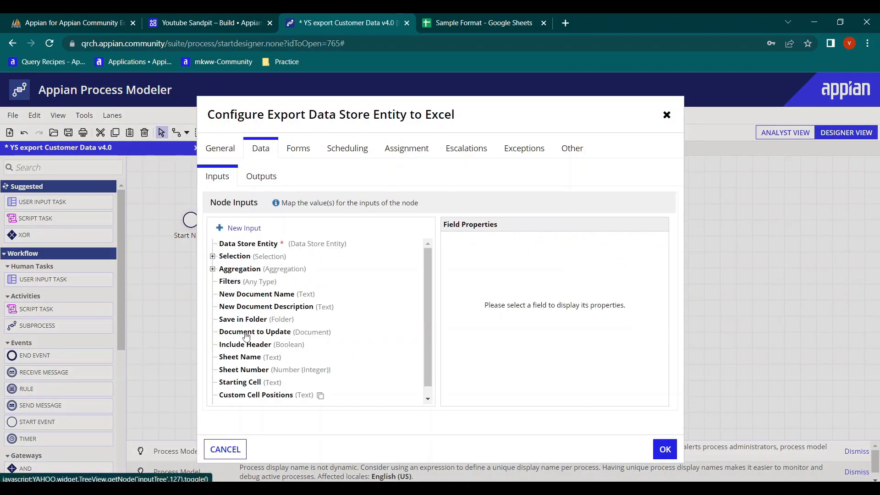
pyautogui.moveTo(243, 338)
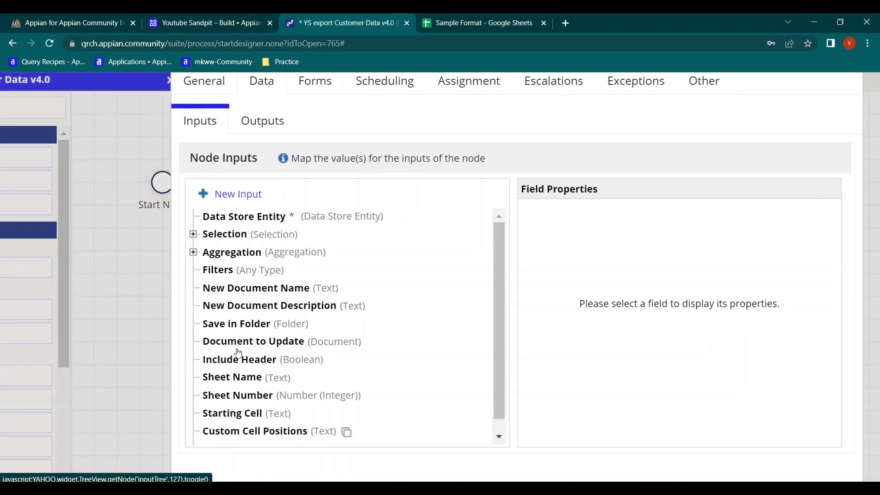
pyautogui.scroll(-1, 238, 352)
# Set the export node's Document to Update input to cons!YS_SAMPLE_FORMAT, copying the constant name from Appian Designer, and apply the node configuration.
pyautogui.moveTo(236, 328)
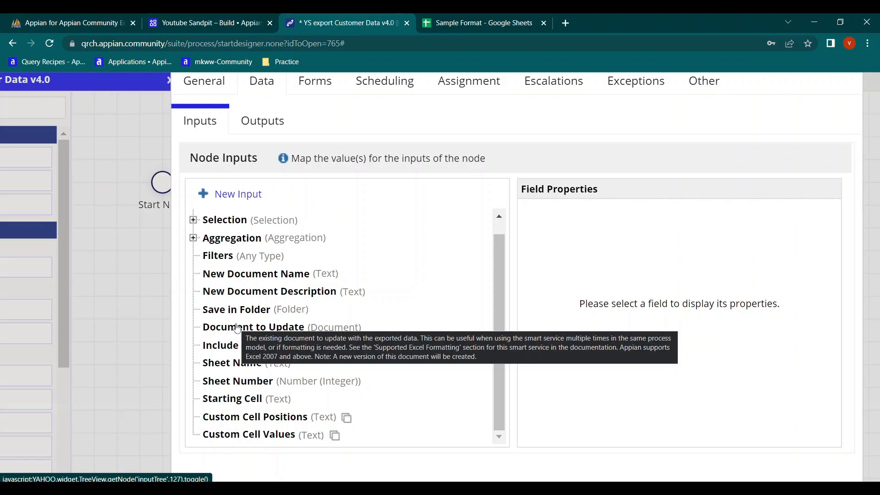
pyautogui.click(237, 327)
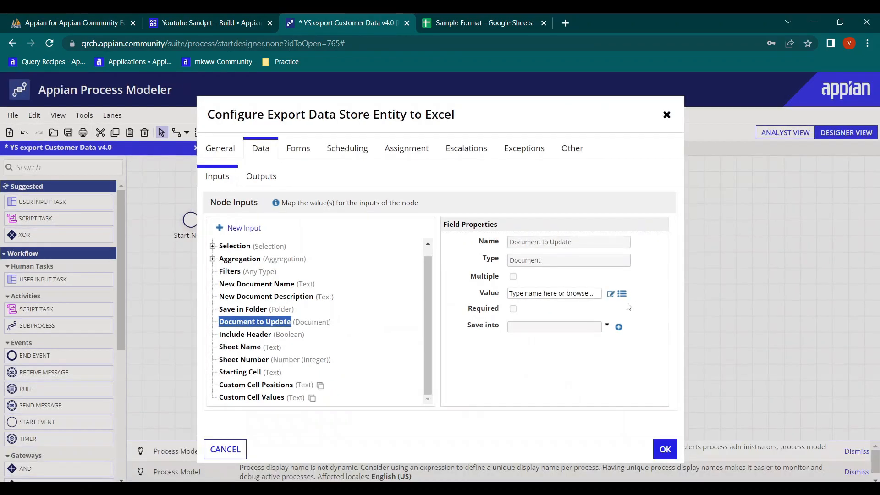
pyautogui.click(610, 293)
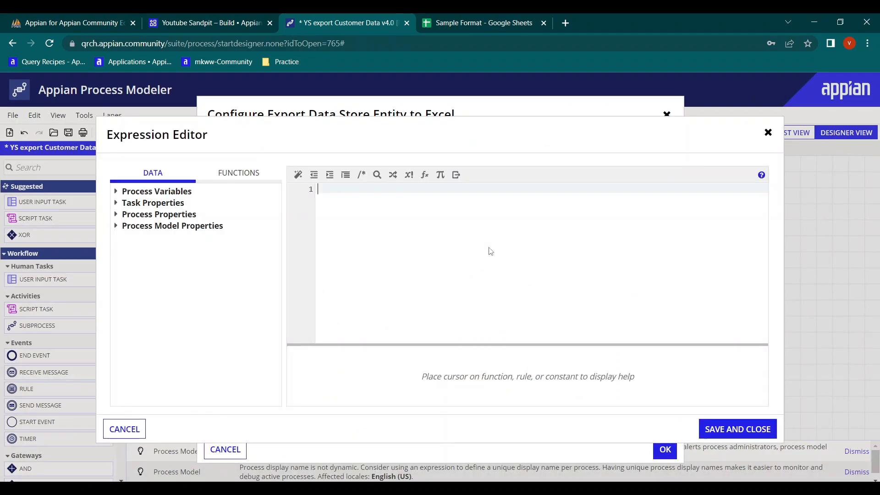
pyautogui.click(244, 24)
pyautogui.moveTo(325, 215); pyautogui.dragTo(229, 216)
pyautogui.hotkey('ctrl', 'c')
pyautogui.click(349, 23)
pyautogui.write('s!')
pyautogui.hotkey('ctrl', 'v')
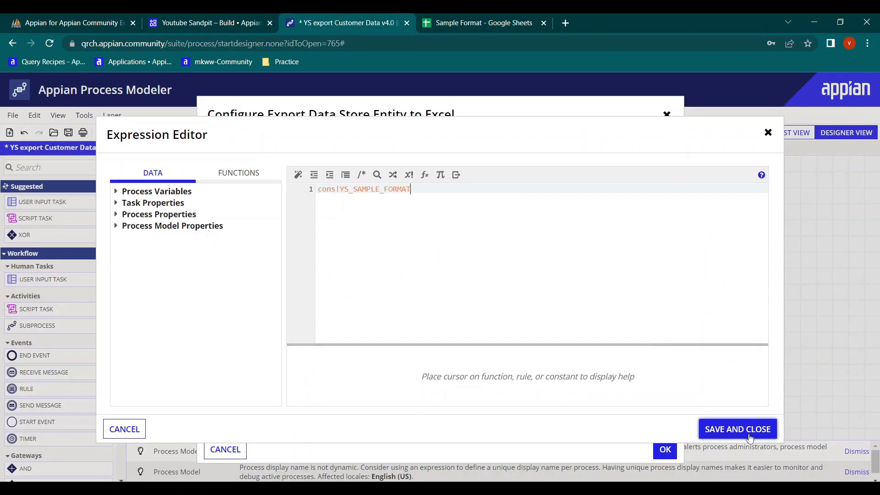
pyautogui.click(758, 428)
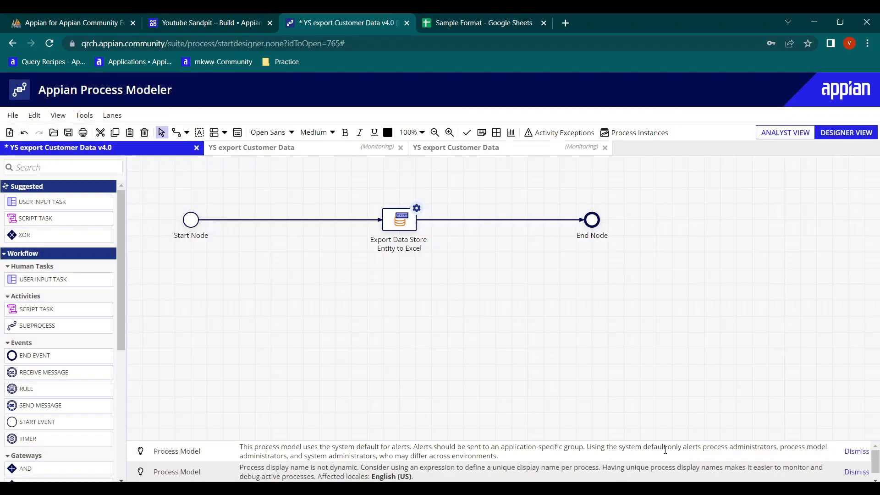
pyautogui.click(665, 449)
# Save the process model, run it in debug mode, and examine the errors in the process details.
pyautogui.hotkey('ctrl', 's')
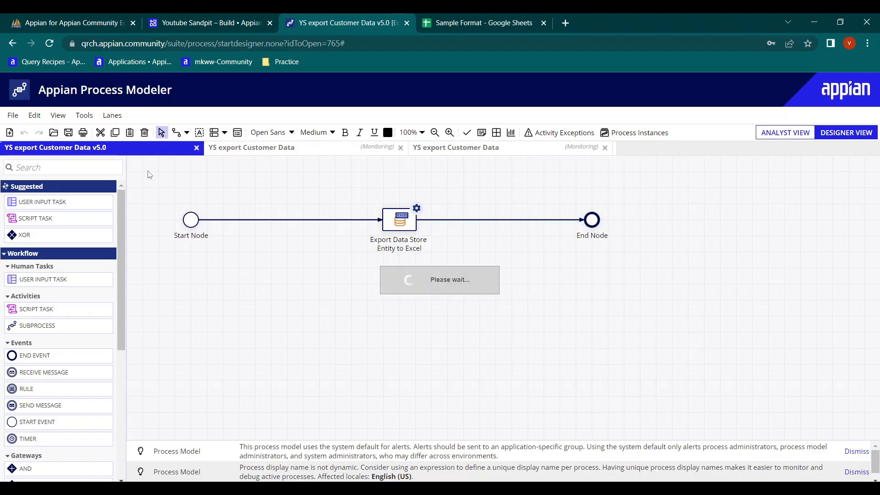
pyautogui.click(54, 133)
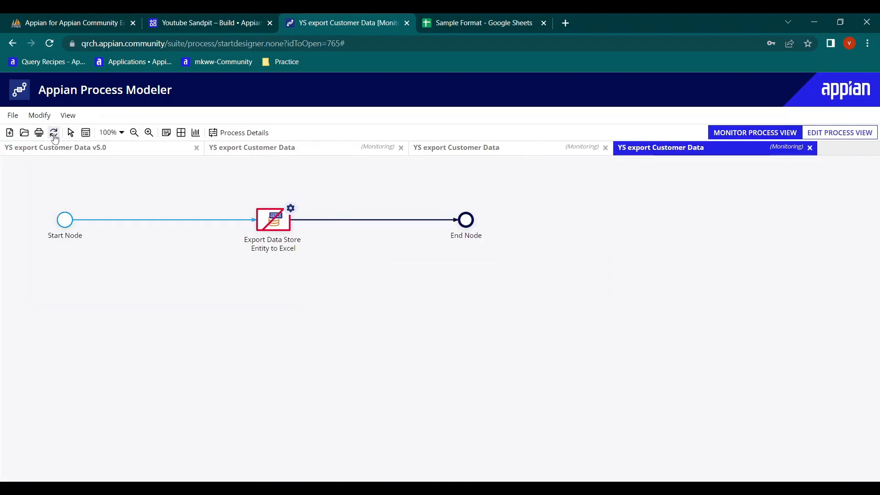
pyautogui.click(248, 133)
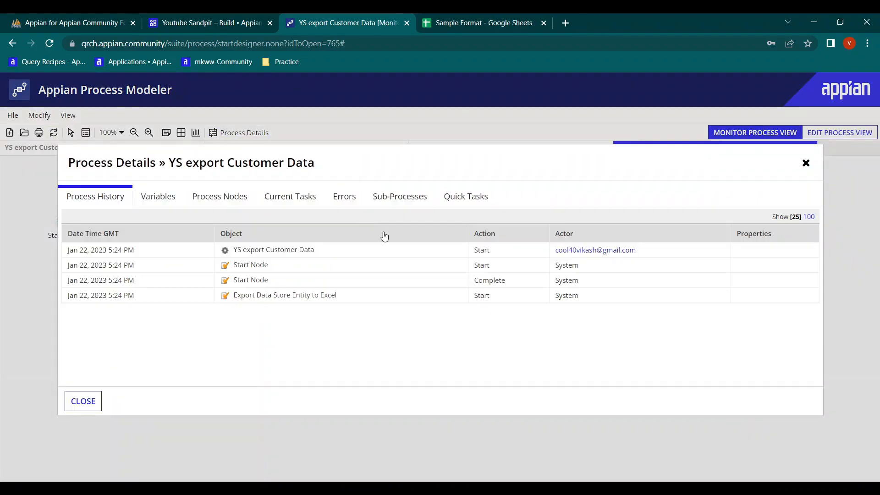
pyautogui.click(345, 197)
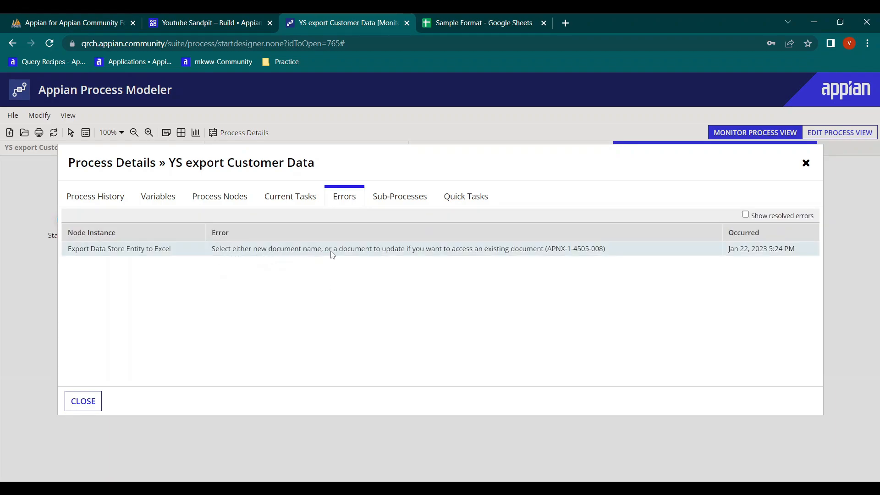
pyautogui.moveTo(344, 251); pyautogui.dragTo(454, 251)
pyautogui.click(470, 252)
pyautogui.click(91, 402)
# Reopen the export node in the YS export Customer Data model and clear the New Document Name expression.
pyautogui.click(118, 148)
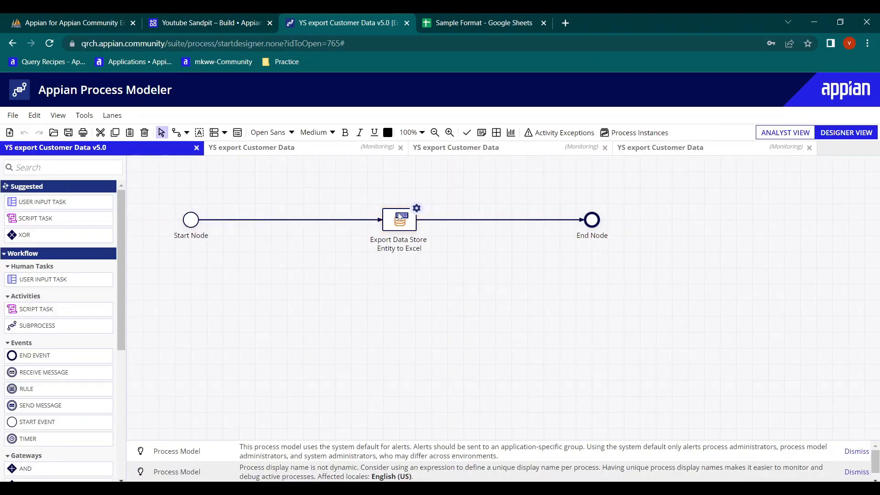
pyautogui.doubleClick(398, 217)
pyautogui.click(260, 146)
pyautogui.scroll(-1, 317, 311)
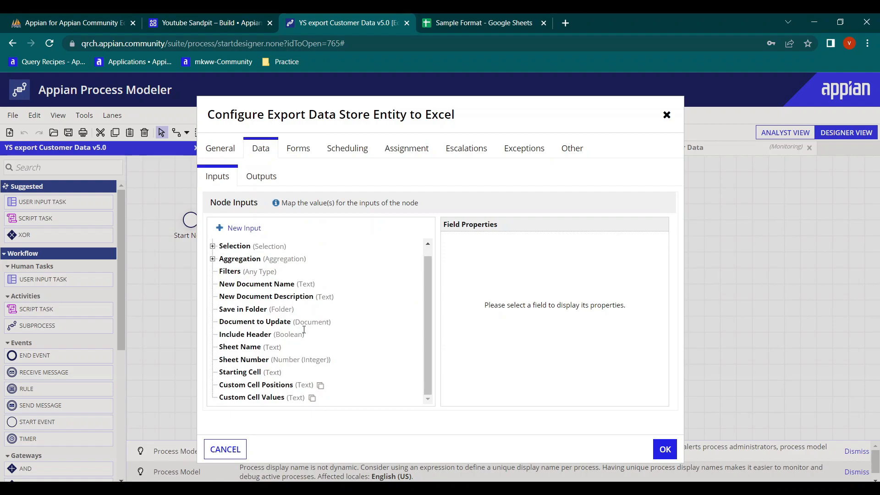
pyautogui.click(247, 284)
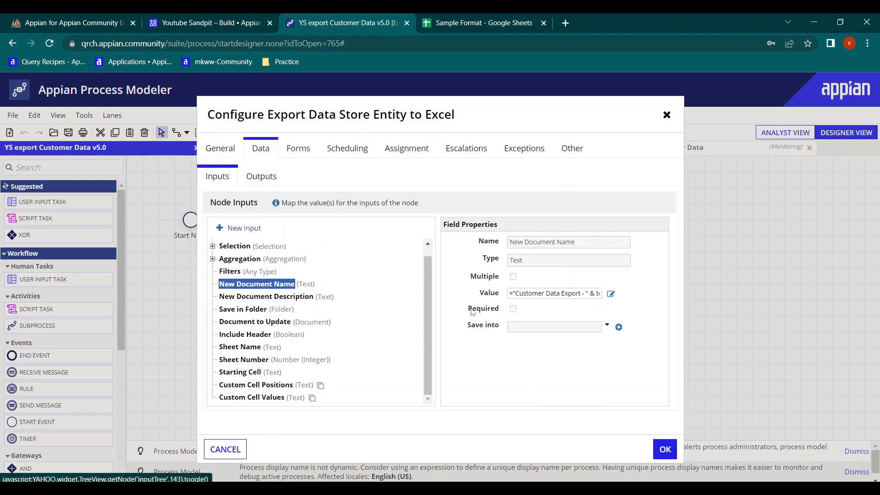
pyautogui.click(611, 294)
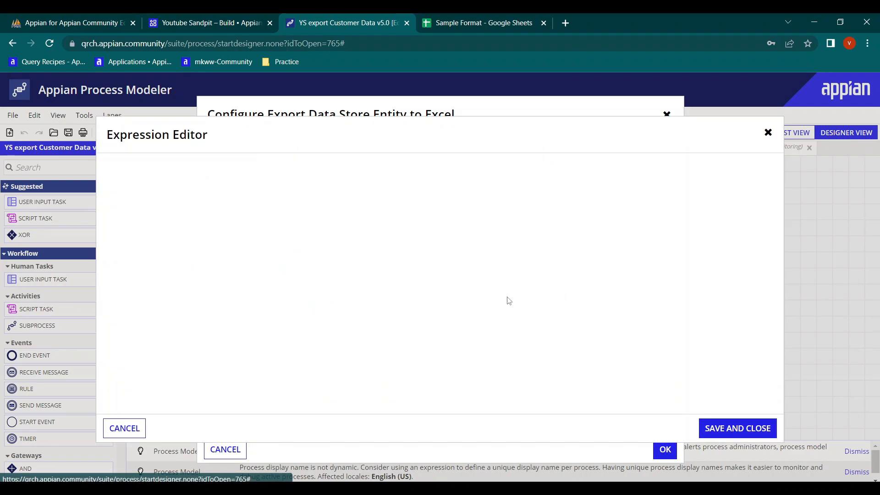
pyautogui.hotkey('ctrl', 'a')
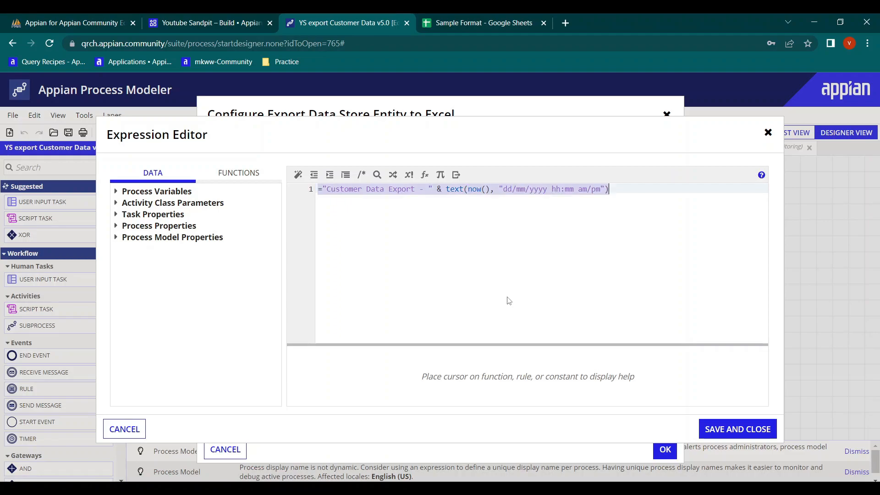
pyautogui.hotkey('ctrl', 'x')
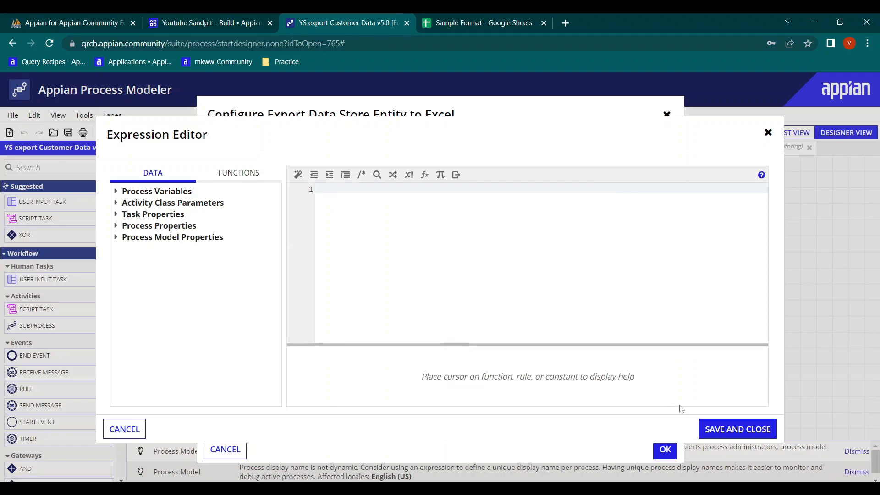
pyautogui.click(734, 429)
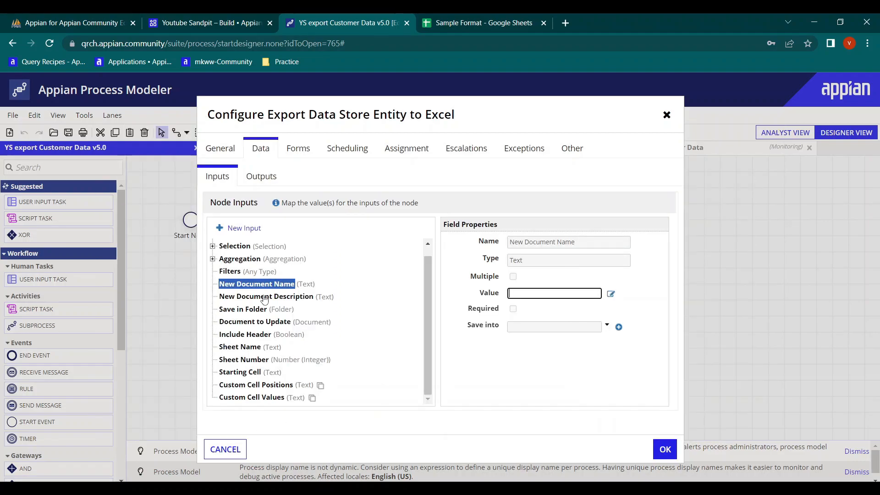
# Check the New Document Description, Save in Folder and Document to Update inputs, and apply the node configuration.
pyautogui.click(255, 312)
pyautogui.click(264, 299)
pyautogui.click(252, 313)
pyautogui.click(258, 326)
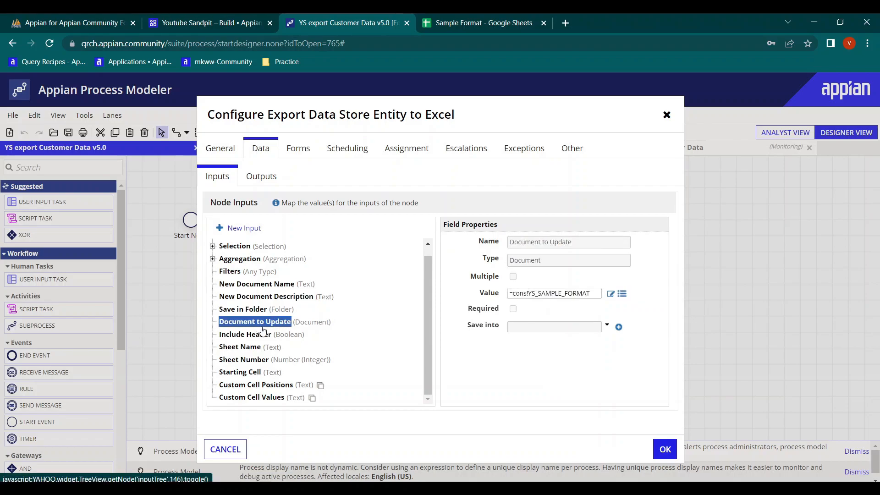
pyautogui.click(662, 449)
# Reopen the export node, switch to the Sample Format spreadsheet and check cell A4 as the first cell below the Customer Data title row.
pyautogui.doubleClick(403, 222)
pyautogui.click(437, 21)
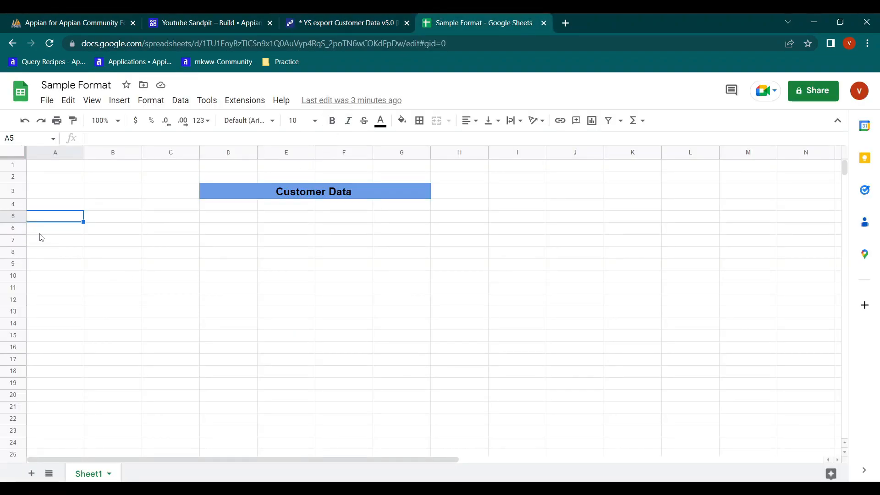
pyautogui.click(40, 204)
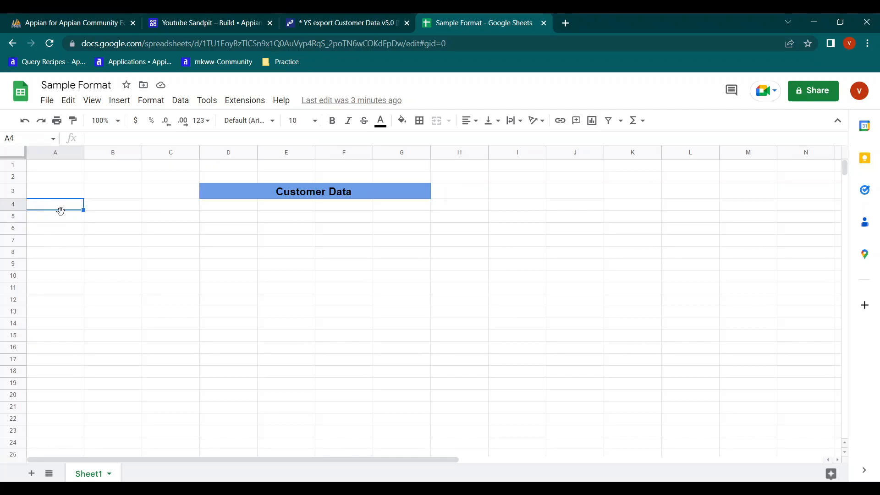
# Switch back to the process model, set the export node's Starting Cell input to "A4" and apply the node configuration.
pyautogui.click(345, 14)
pyautogui.click(261, 149)
pyautogui.scroll(-1, 275, 370)
pyautogui.scroll(2, 232, 383)
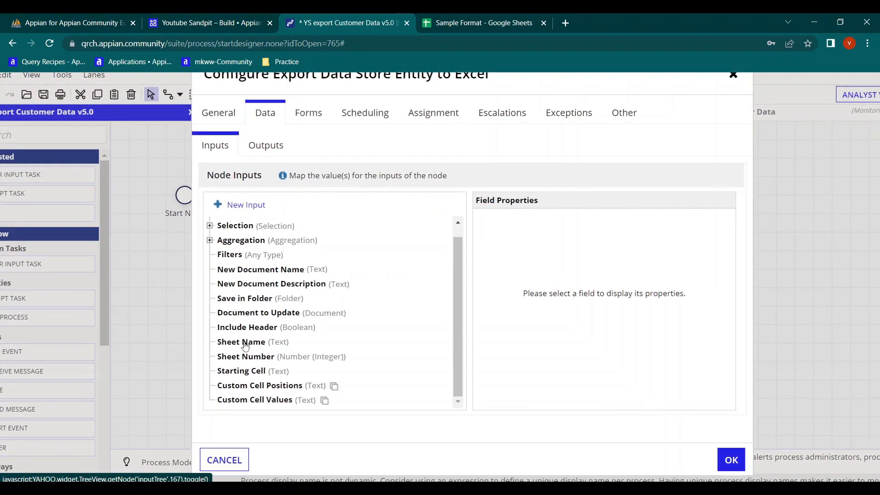
pyautogui.click(234, 372)
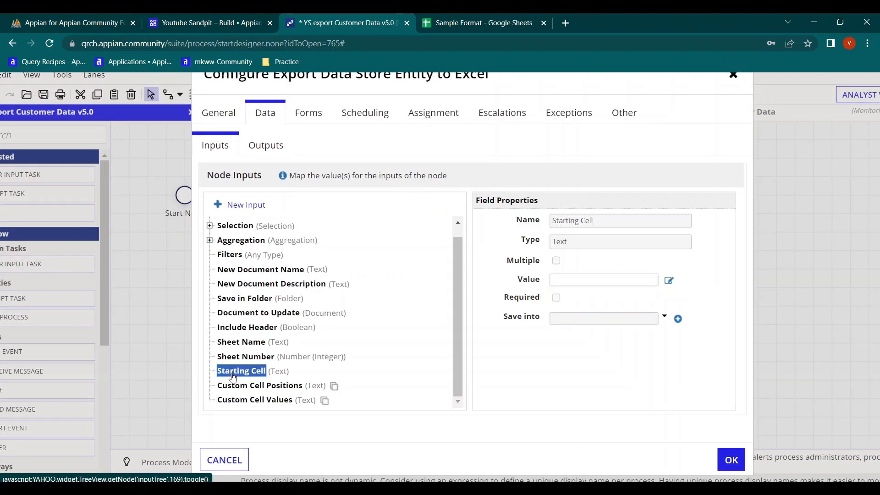
pyautogui.click(668, 281)
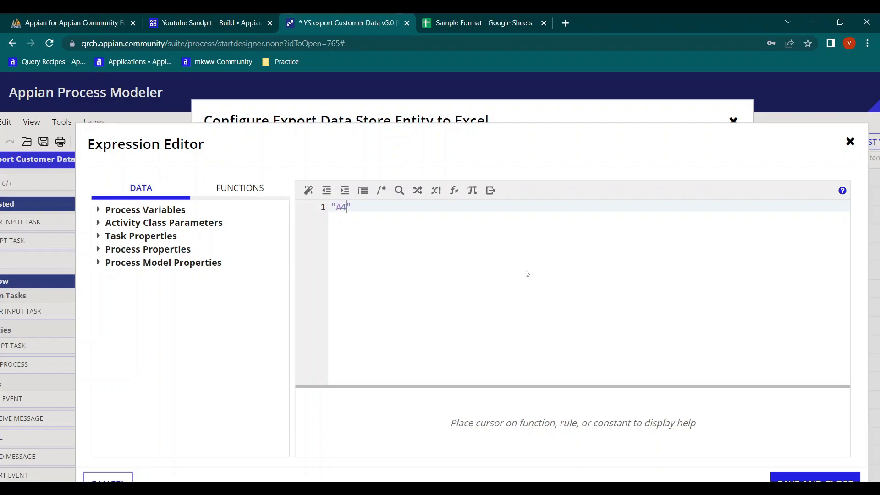
pyautogui.click(779, 479)
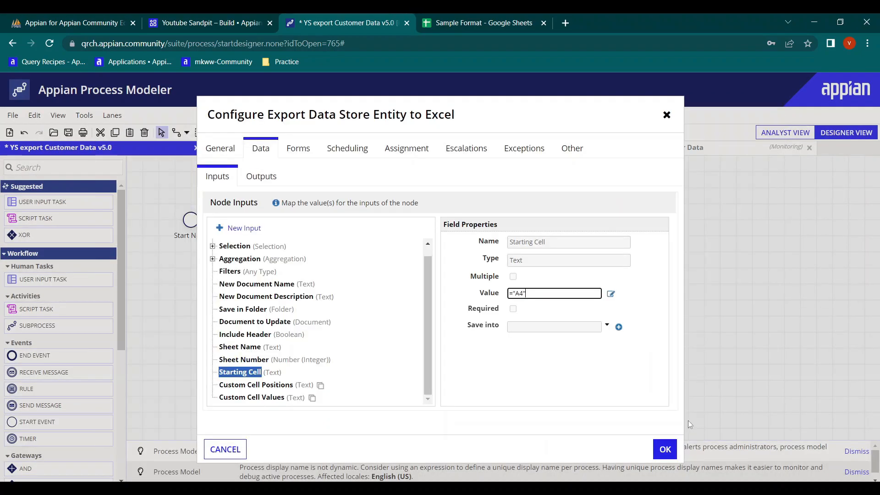
pyautogui.click(665, 449)
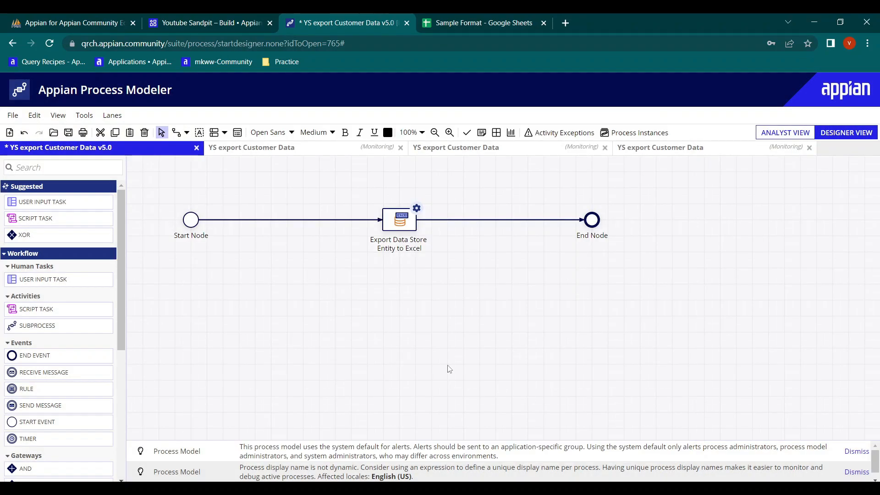
# Save the updated process model, run it in debug mode and refresh the process monitoring view.
pyautogui.hotkey('ctrl', 'd')
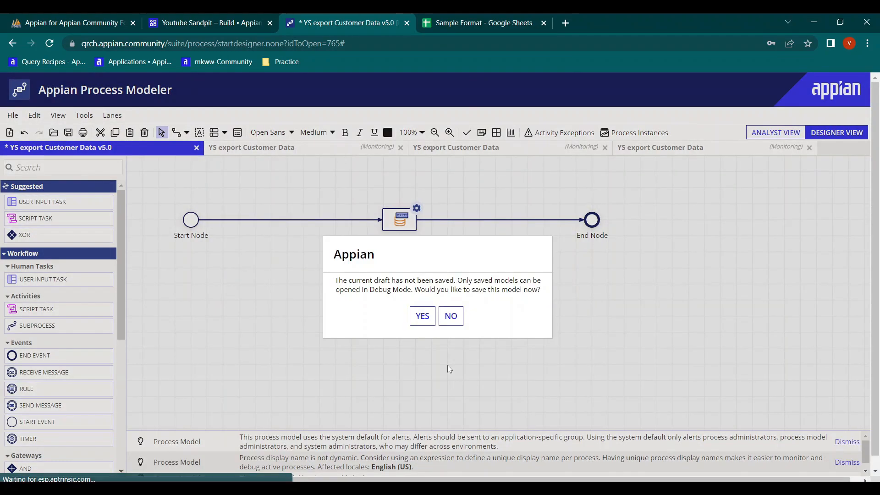
pyautogui.click(457, 315)
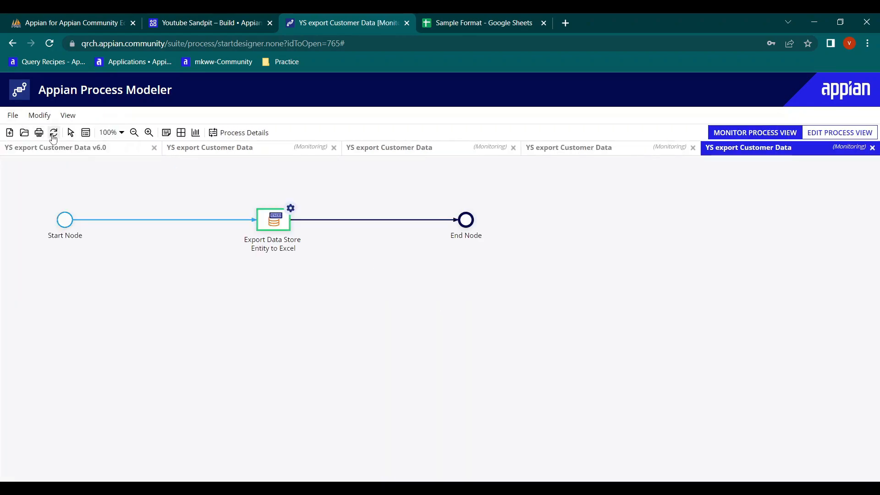
pyautogui.click(54, 134)
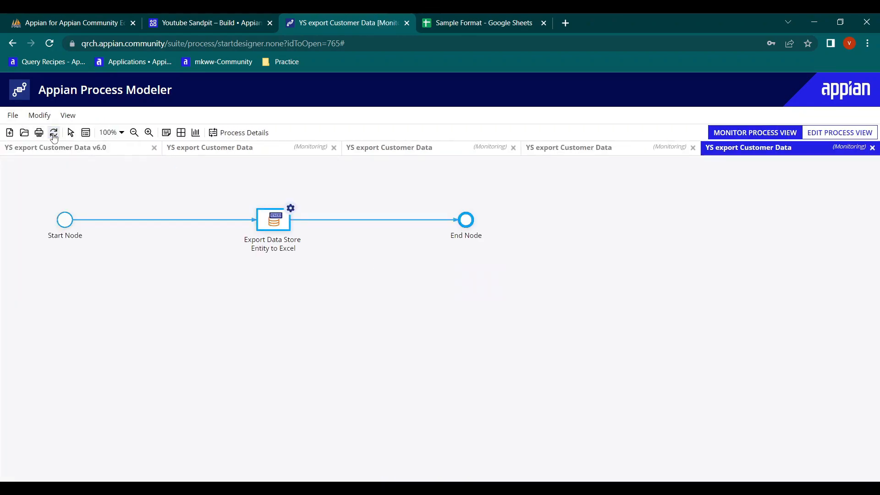
# Switch to Appian Designer, filter objects by Folder, check the refreshed YS Exported Docs folder for the new export, and return to all application objects.
pyautogui.click(37, 14)
pyautogui.click(214, 18)
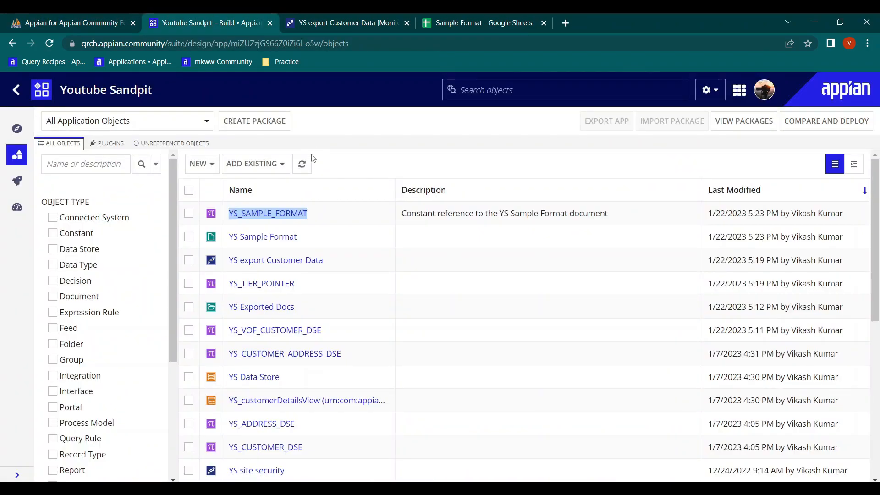
pyautogui.click(70, 344)
pyautogui.click(277, 214)
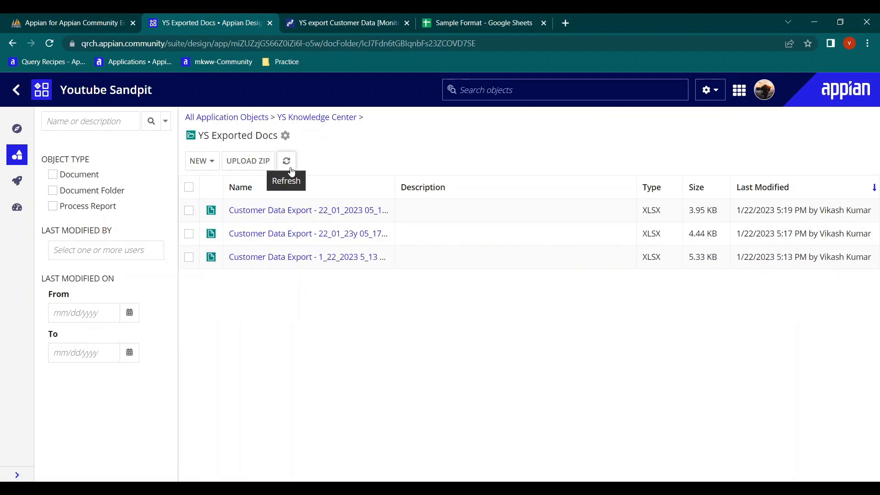
pyautogui.click(289, 169)
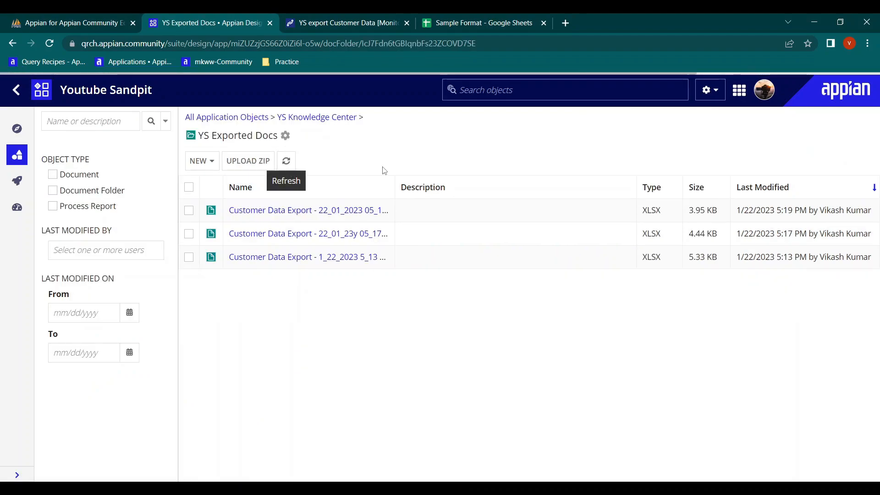
pyautogui.click(236, 118)
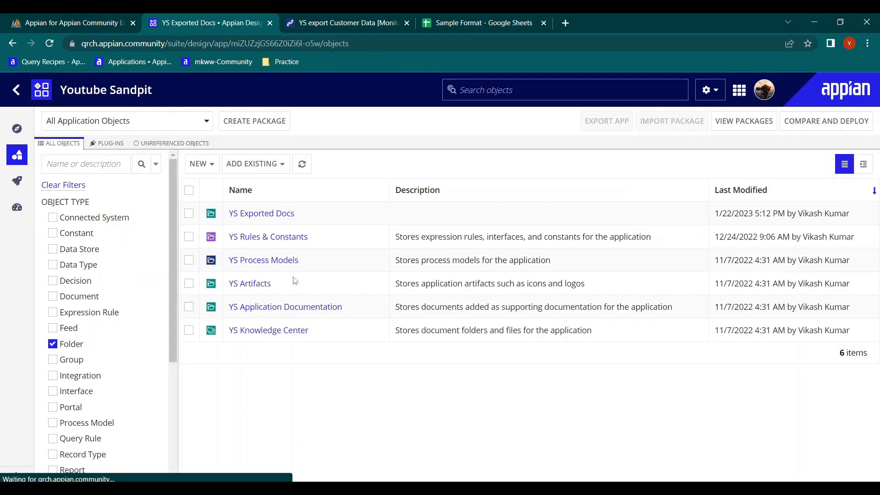
# Remove the Folder filter, refresh the object list, then download the YS Sample Format document from its properties and open it.
pyautogui.click(67, 348)
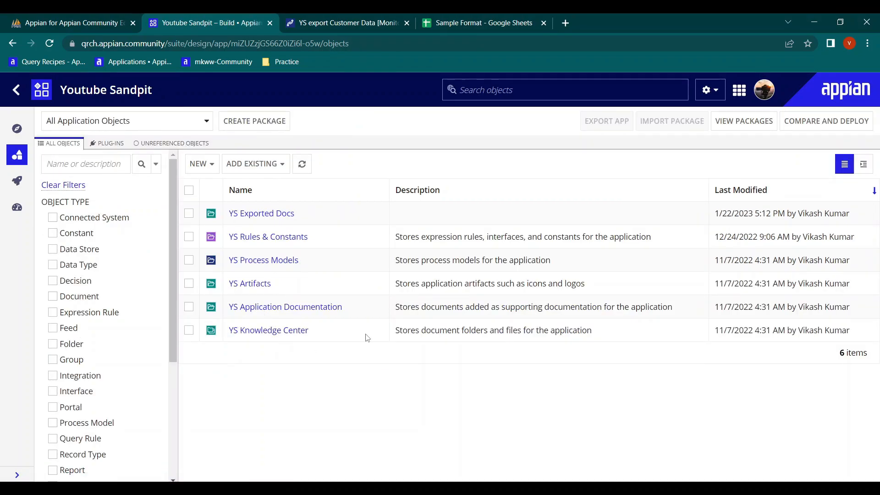
pyautogui.click(306, 176)
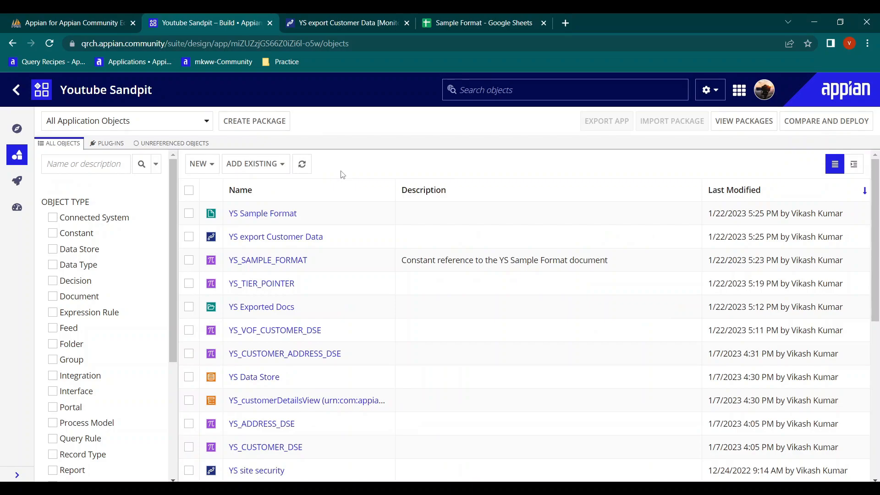
pyautogui.click(255, 214)
pyautogui.click(488, 207)
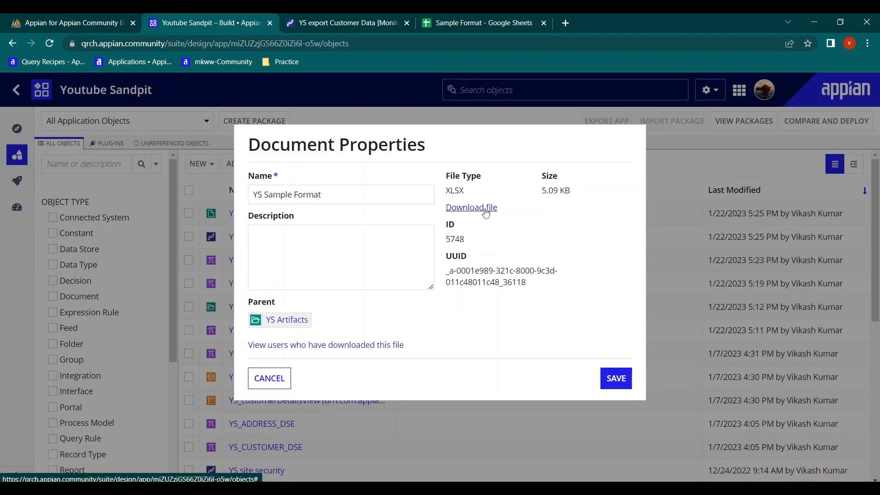
pyautogui.click(65, 469)
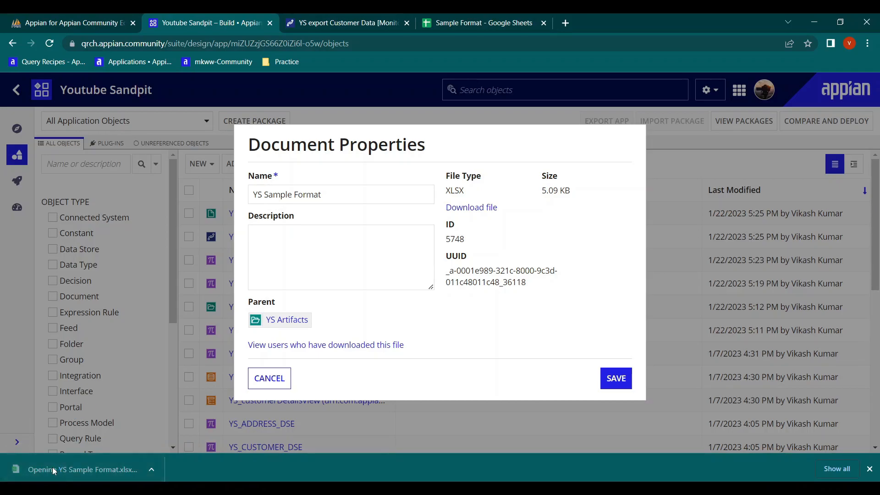
# Widen columns A to C in the downloaded YS Sample Format workbook so the name, phone and updatedBy data is readable.
pyautogui.click(327, 311)
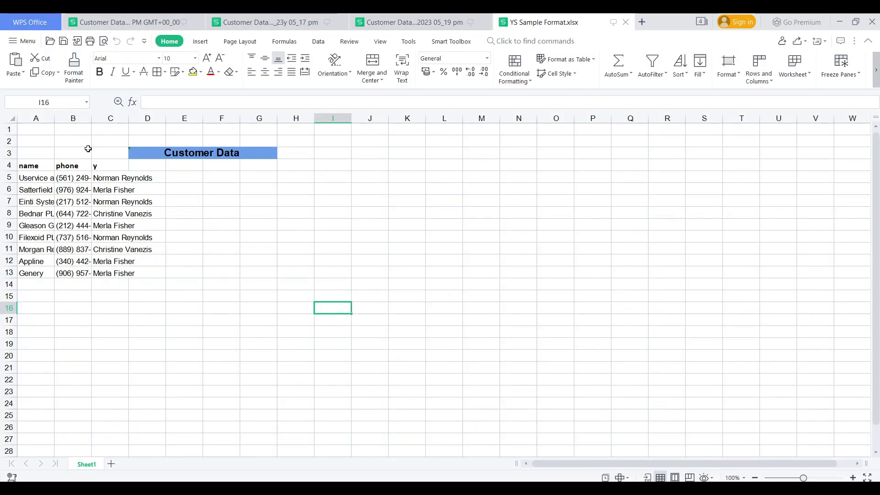
pyautogui.click(25, 191)
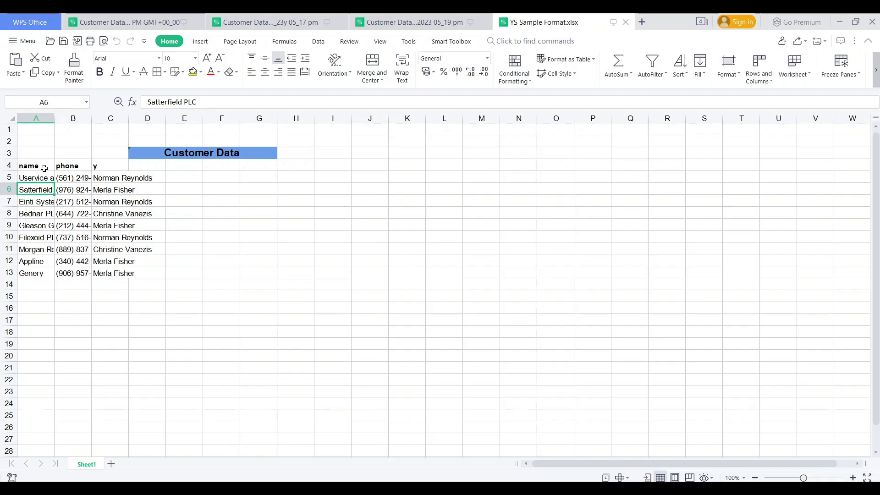
pyautogui.click(41, 167)
pyautogui.moveTo(54, 117); pyautogui.dragTo(310, 118)
pyautogui.click(235, 241)
pyautogui.click(276, 254)
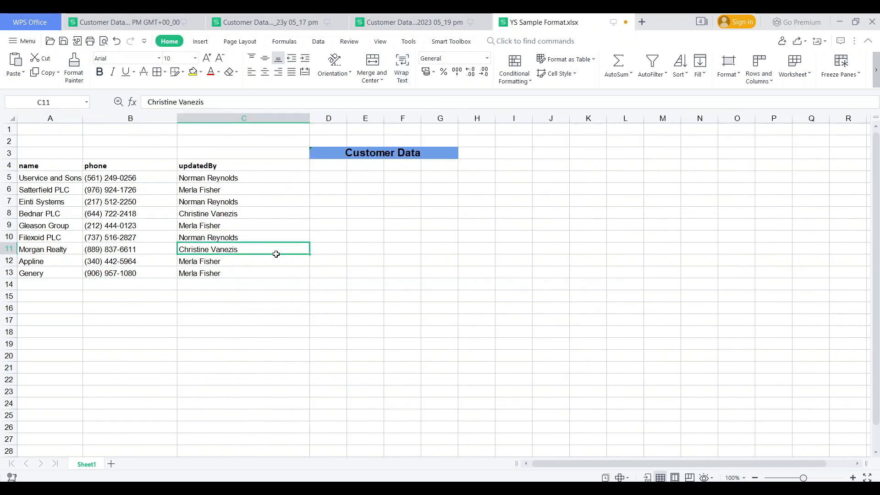
# Examine how the exported rows starting at A4 sit relative to the Customer Data title in row 3.
pyautogui.click(319, 251)
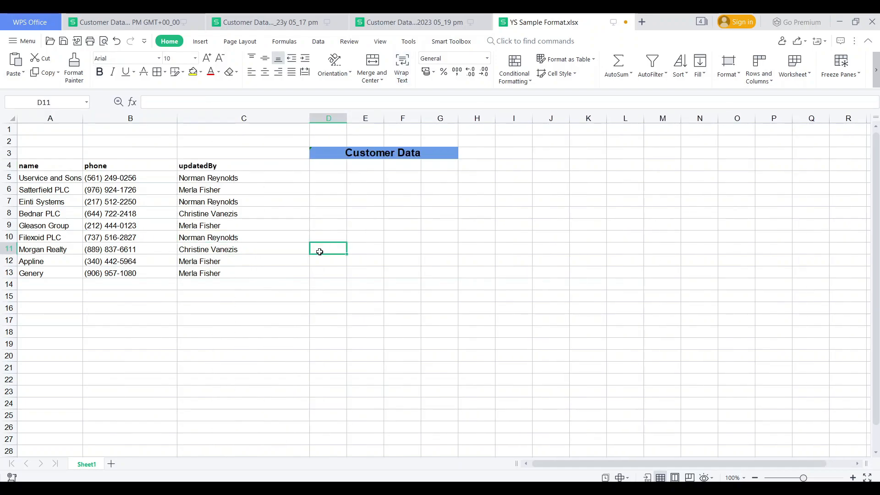
pyautogui.click(322, 169)
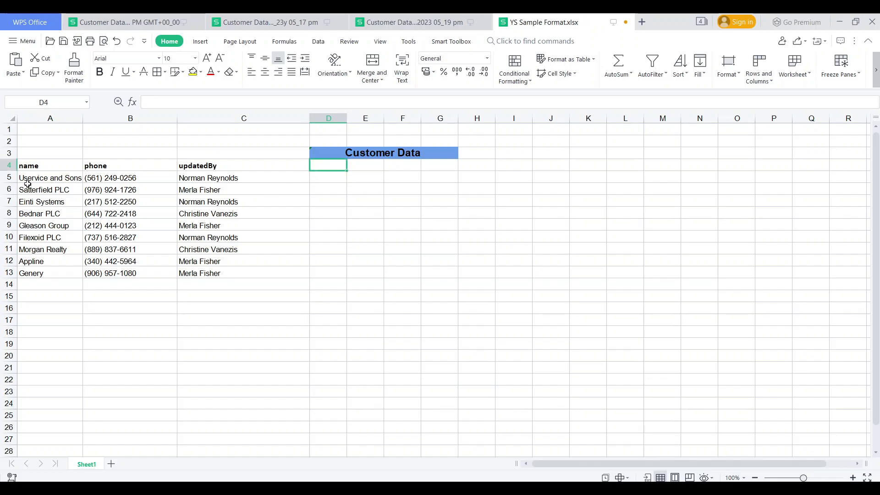
pyautogui.click(326, 179)
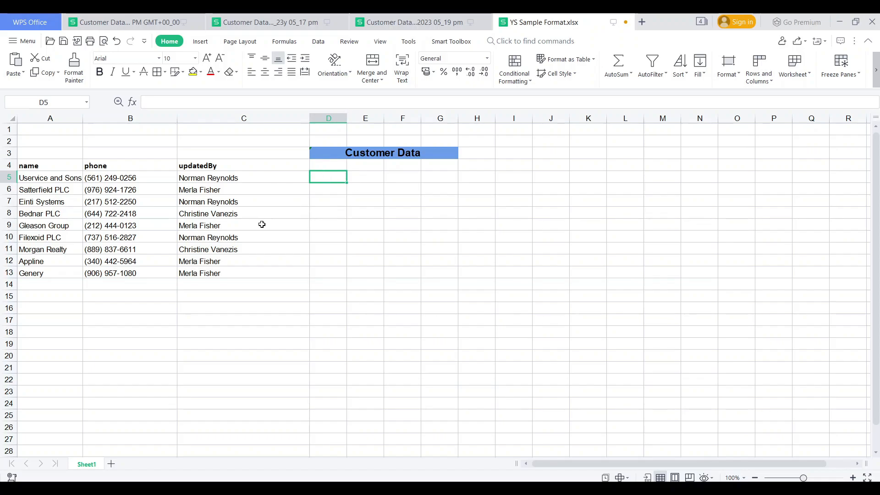
pyautogui.moveTo(26, 167); pyautogui.dragTo(138, 166)
pyautogui.moveTo(196, 180); pyautogui.dragTo(229, 262)
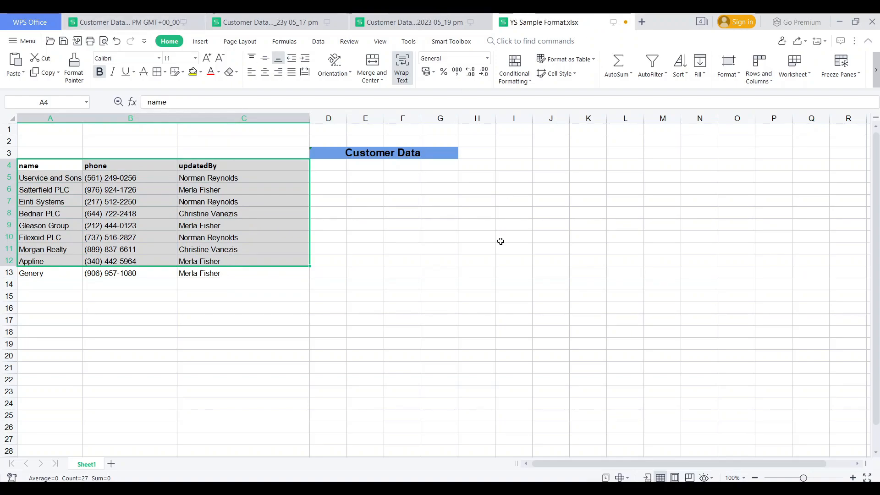
pyautogui.click(442, 331)
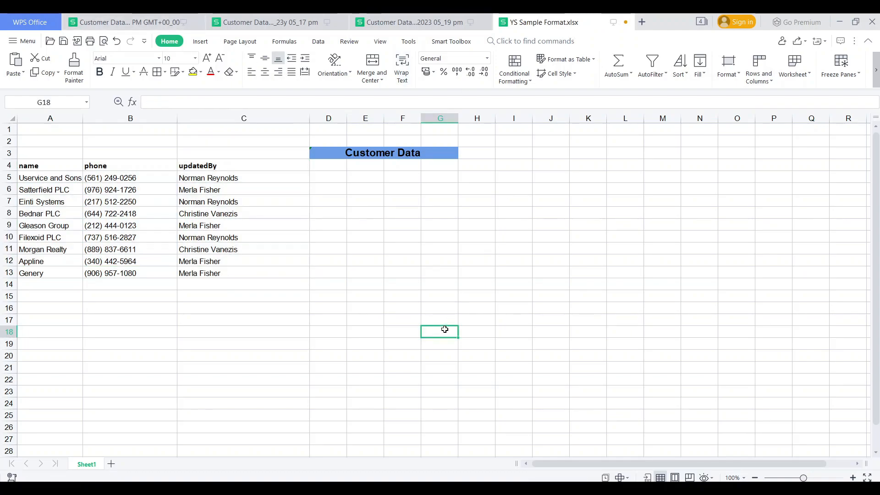
# Return to Appian Designer, close the document properties without saving, and compare with the original Sample Format spreadsheet.
pyautogui.click(840, 22)
pyautogui.click(269, 378)
pyautogui.scroll(-4, 427, 312)
pyautogui.scroll(4, 427, 313)
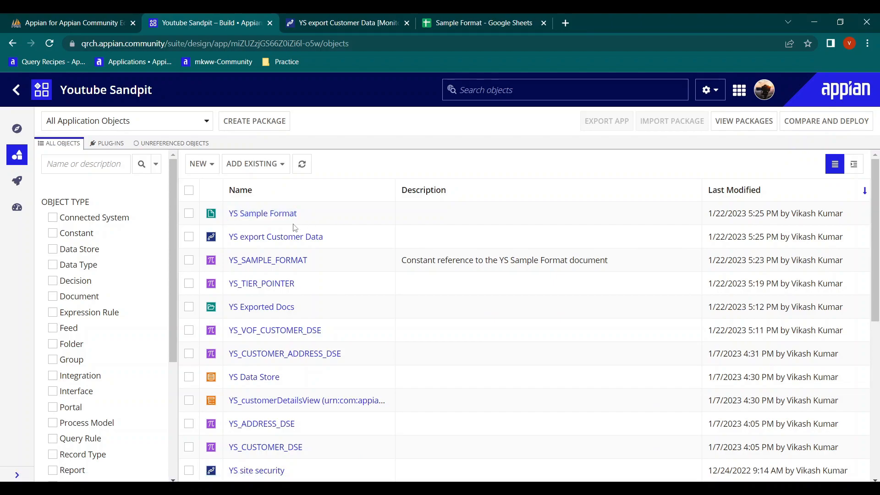
pyautogui.click(488, 19)
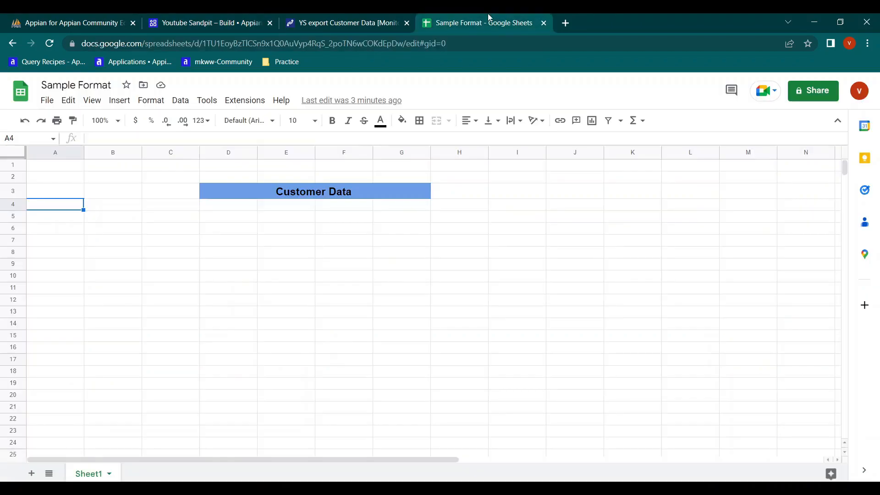
# Switch to the process model, close its four monitoring views and move the export node closer to the End Node.
pyautogui.click(386, 13)
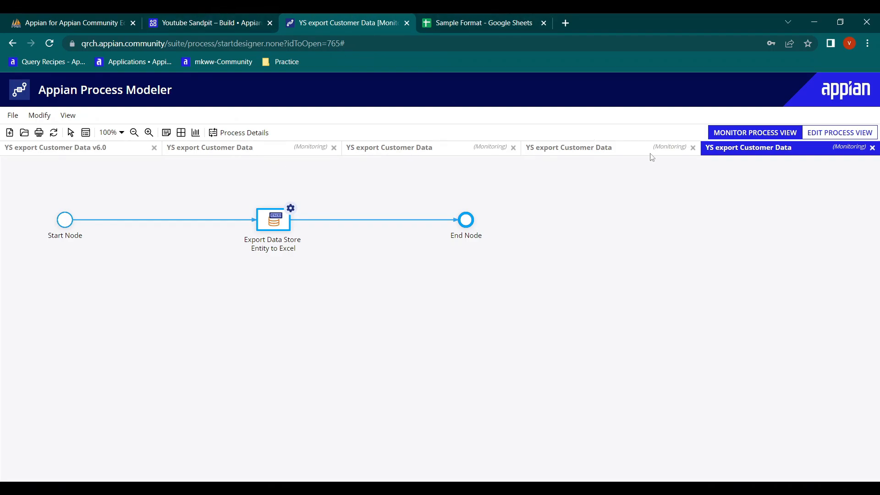
pyautogui.click(873, 148)
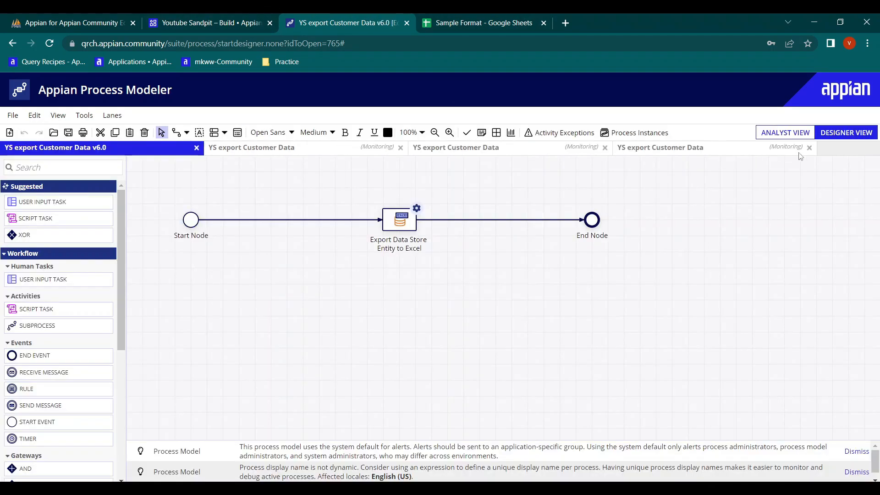
pyautogui.click(810, 148)
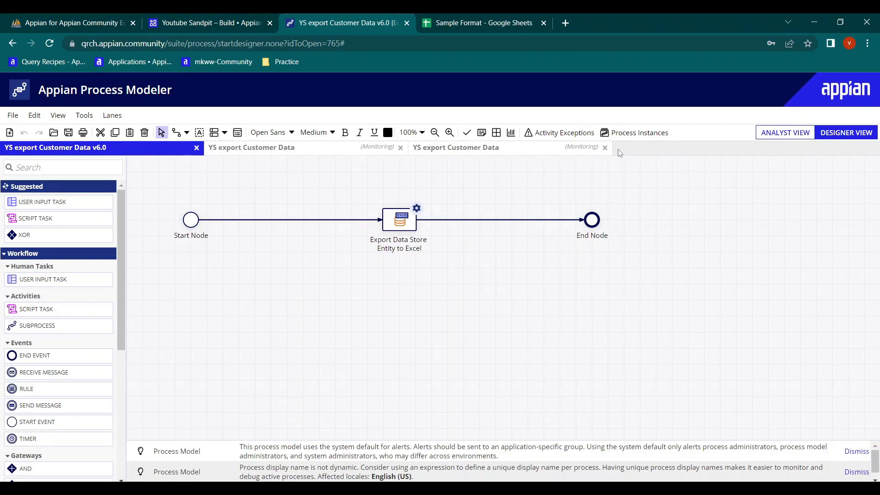
pyautogui.click(605, 148)
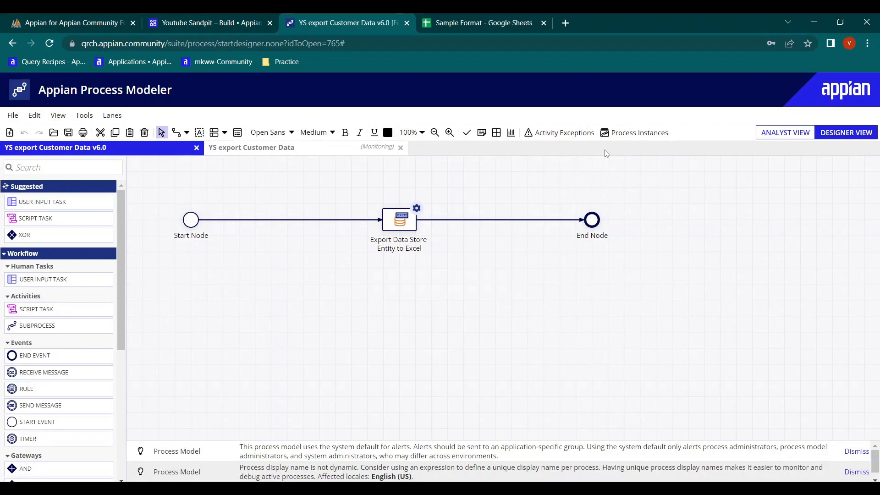
pyautogui.click(400, 147)
pyautogui.moveTo(407, 229); pyautogui.dragTo(496, 228)
pyautogui.click(433, 196)
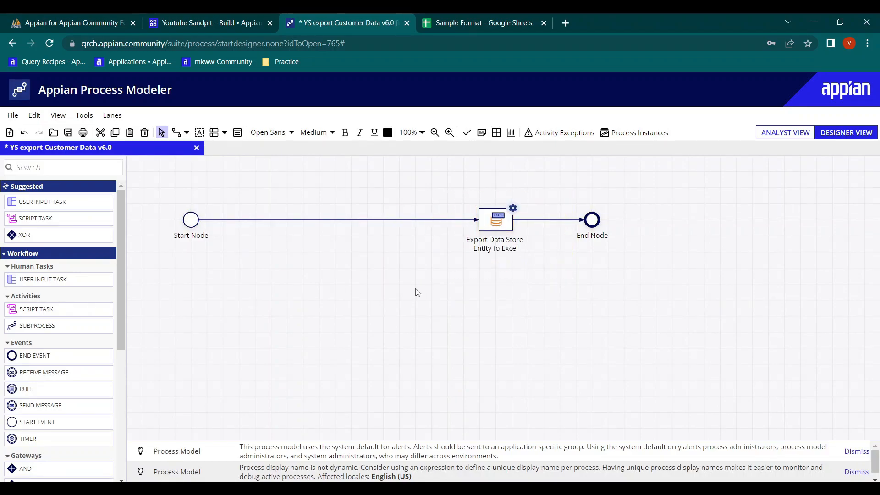
# Switch to Appian Designer and locate the YS Sample Format document in the Youtube Sandpit objects.
pyautogui.click(181, 18)
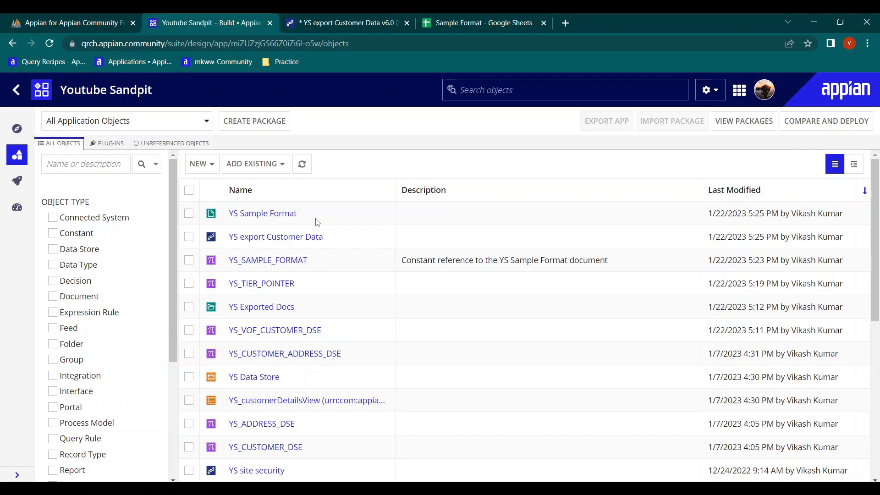
pyautogui.moveTo(322, 222); pyautogui.dragTo(223, 224)
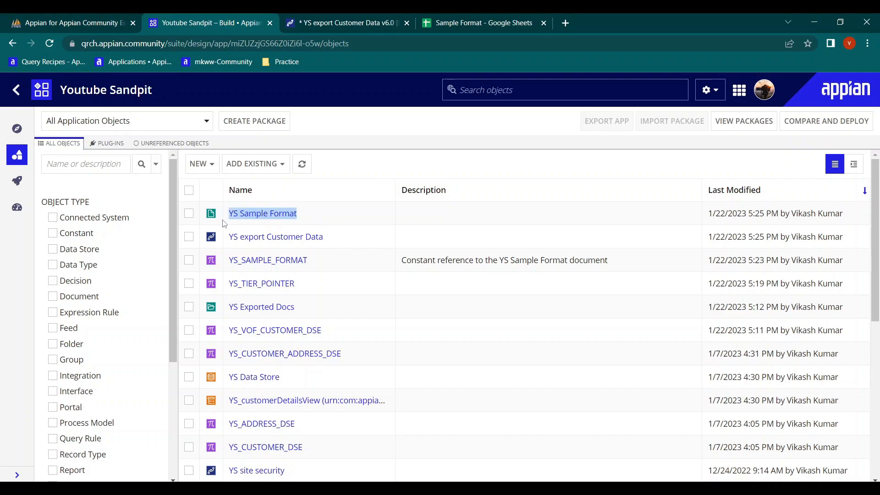
pyautogui.click(341, 214)
# Return to the process model, find the Copy Document smart service and add it between the Start Node and the export node.
pyautogui.click(351, 19)
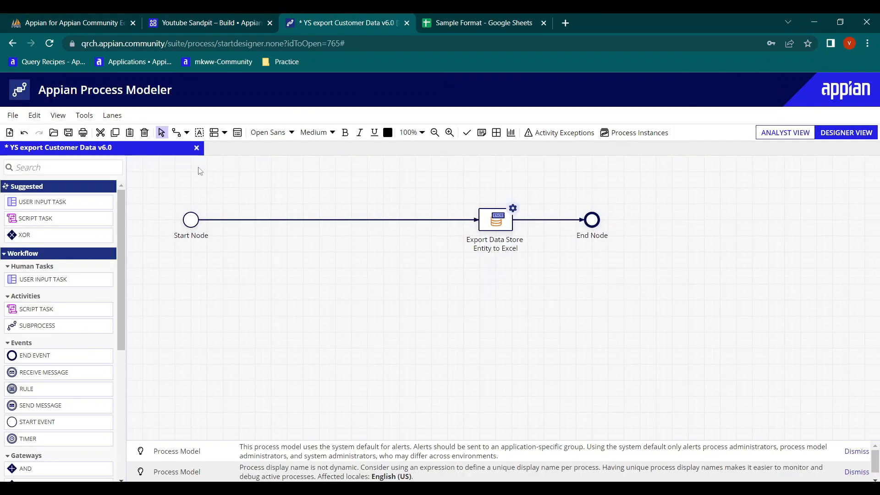
pyautogui.click(53, 165)
pyautogui.write('cop')
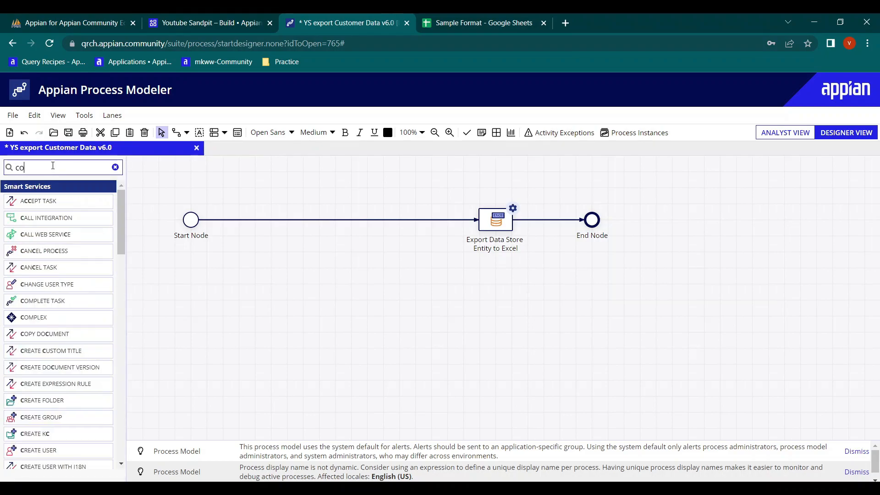
pyautogui.moveTo(10, 204); pyautogui.dragTo(298, 224)
# Set the Copy Document node's Document input to the constant cons!YS_SAMPLE_FORMAT, copying the constant's name from the application objects.
pyautogui.doubleClick(306, 218)
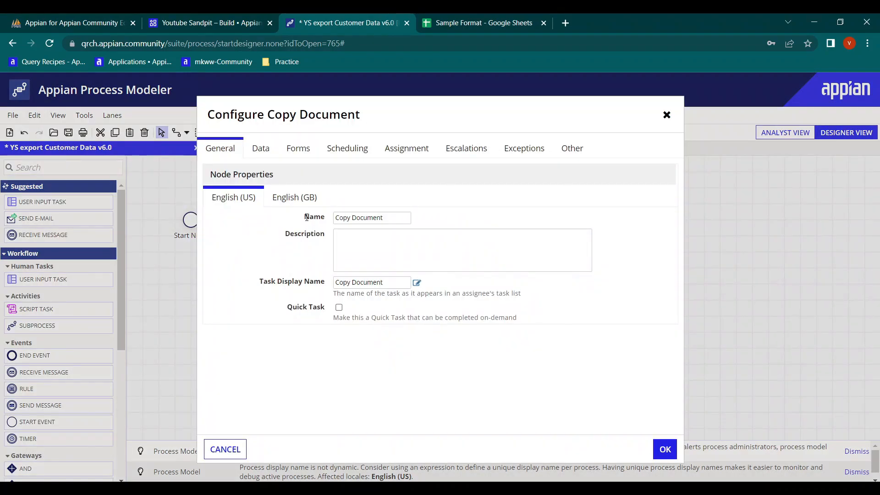
pyautogui.click(269, 152)
pyautogui.click(236, 246)
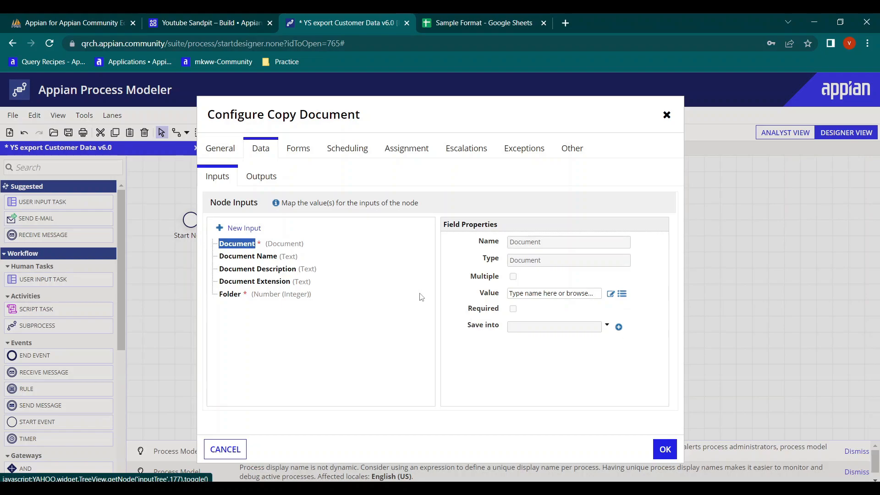
pyautogui.click(610, 295)
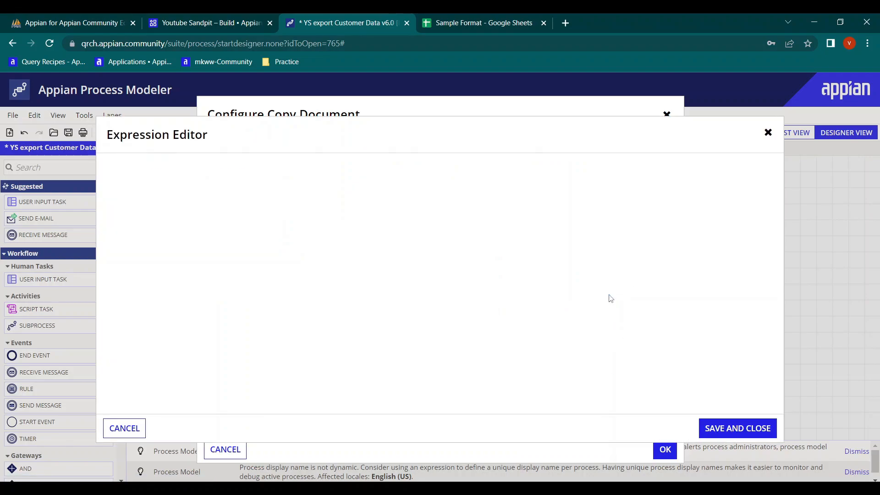
pyautogui.write('cons!')
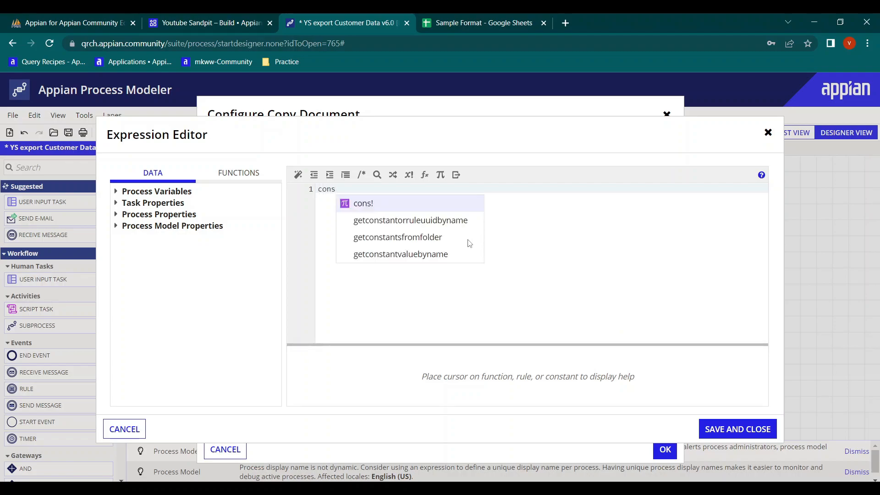
pyautogui.click(172, 15)
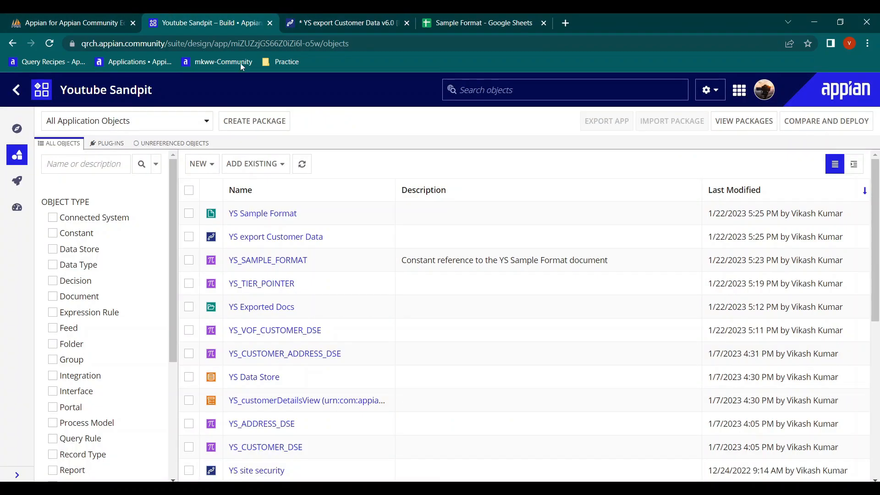
pyautogui.moveTo(325, 262); pyautogui.dragTo(227, 265)
pyautogui.hotkey('ctrl', 'c')
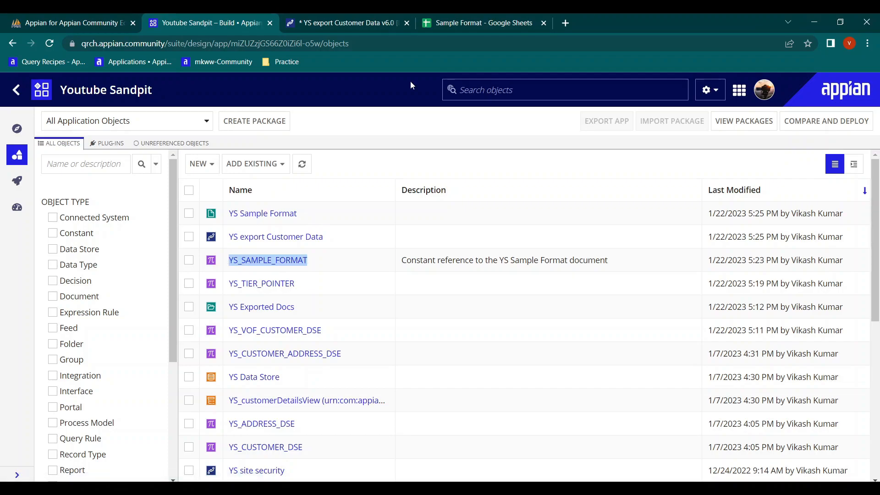
pyautogui.click(374, 17)
pyautogui.hotkey('ctrl', 'v')
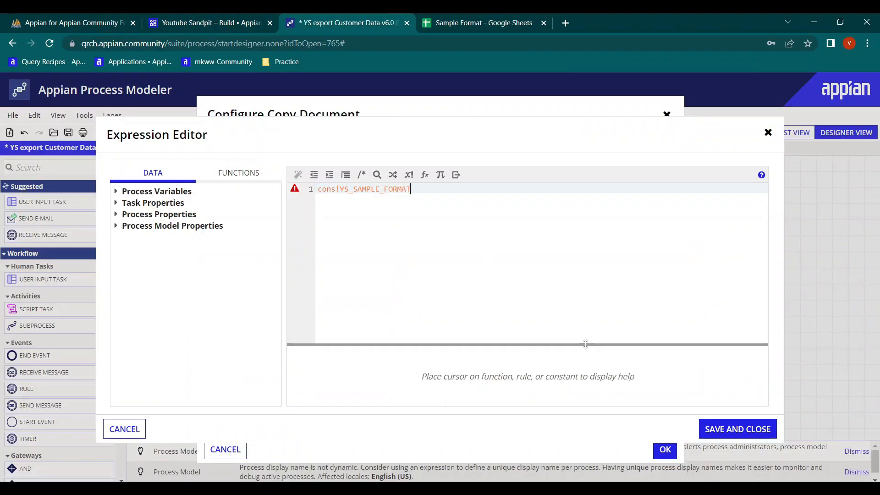
pyautogui.click(737, 429)
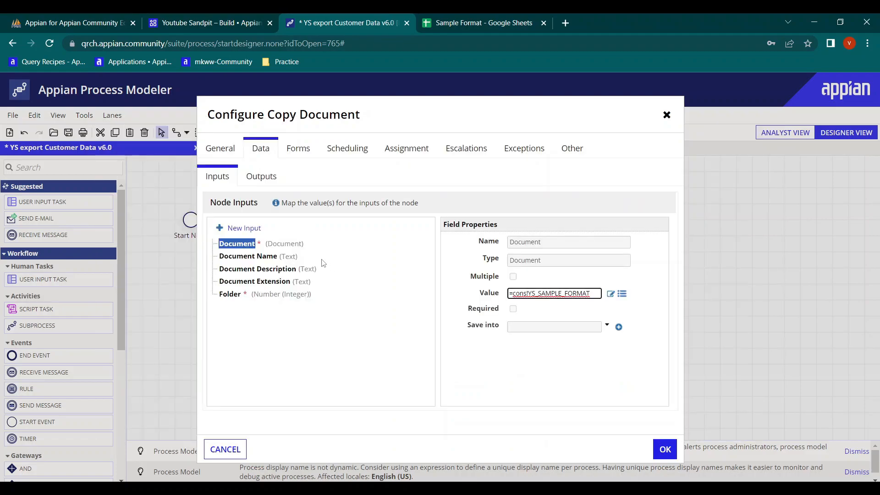
# Set the Document Name input to ="Customer Data Export - " & text(now(), "dd/mm/yyyy hh:mm am/pm").
pyautogui.click(262, 257)
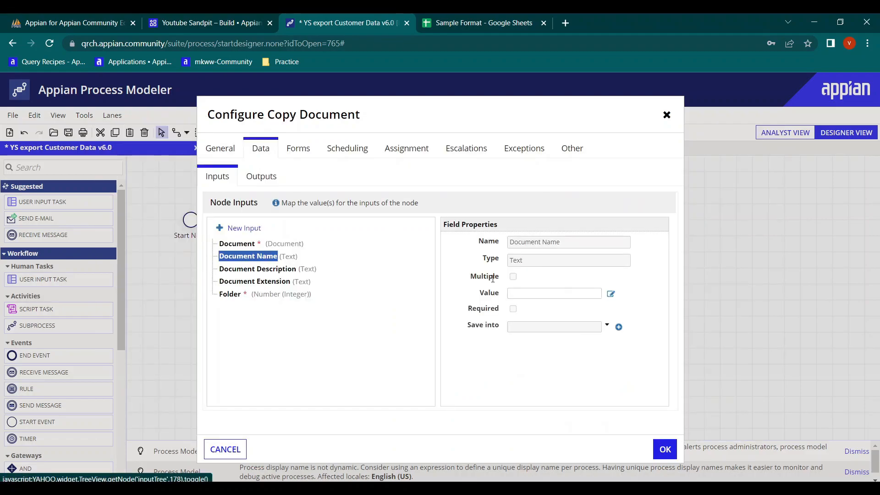
pyautogui.click(611, 293)
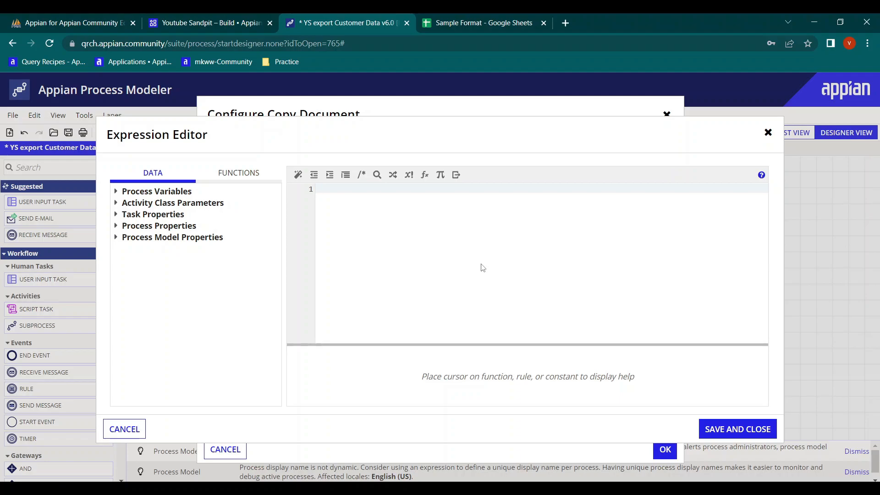
pyautogui.press('super+v')
pyautogui.click(392, 271)
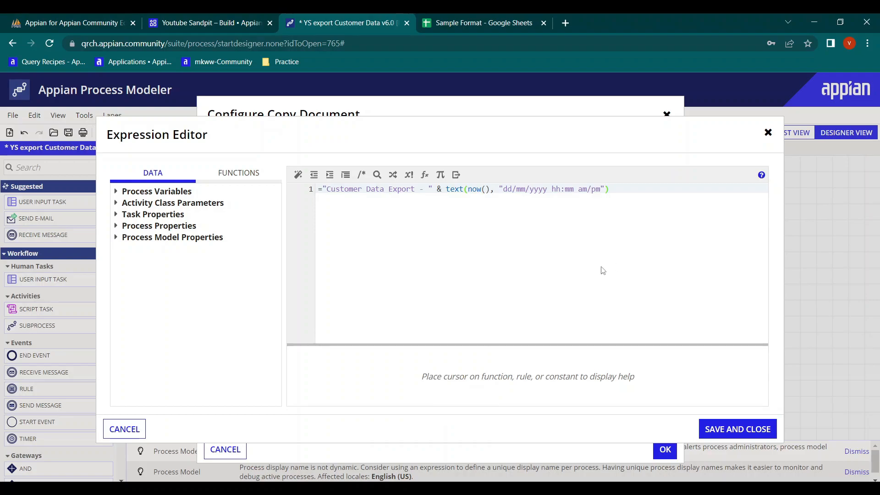
pyautogui.click(733, 429)
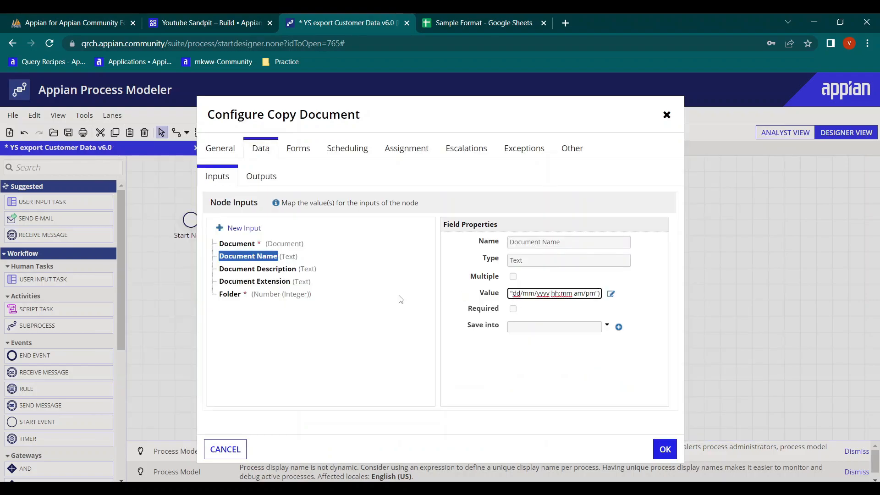
# Open the Copy Document node's Folder value for editing and start a new constant named YS_EXPORTED_DOCS in the Youtube Sandpit objects.
pyautogui.click(229, 294)
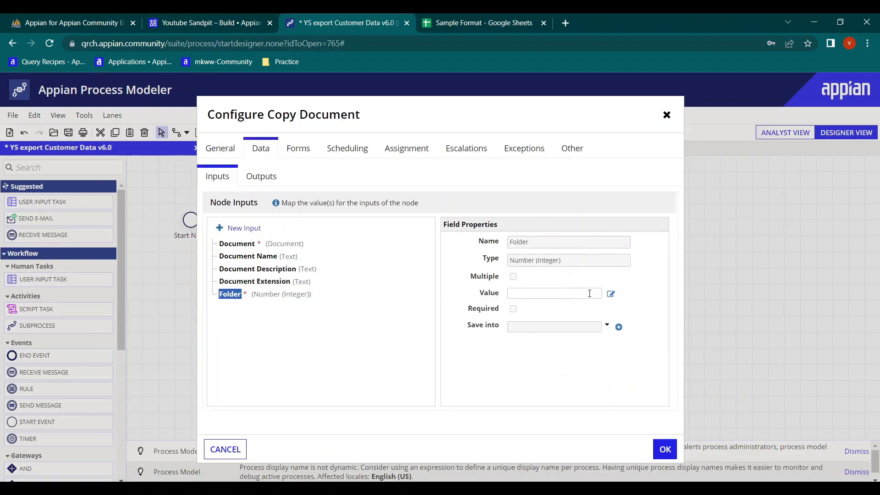
pyautogui.click(611, 293)
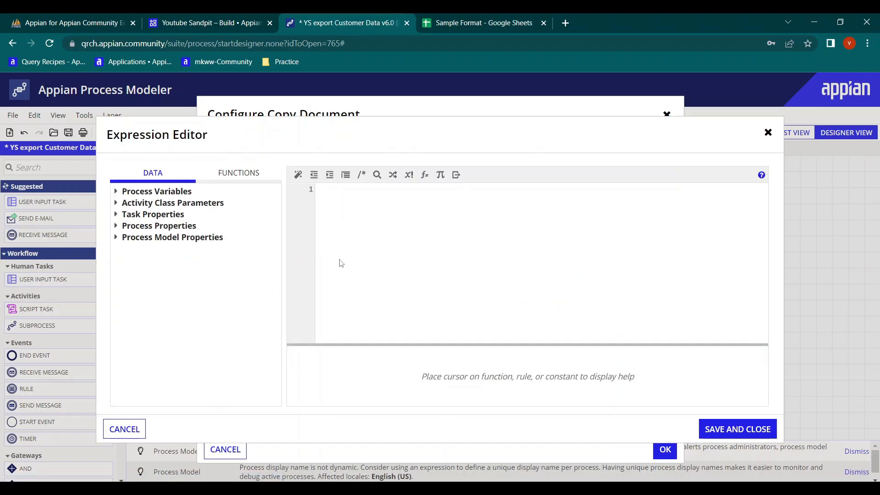
pyautogui.click(224, 17)
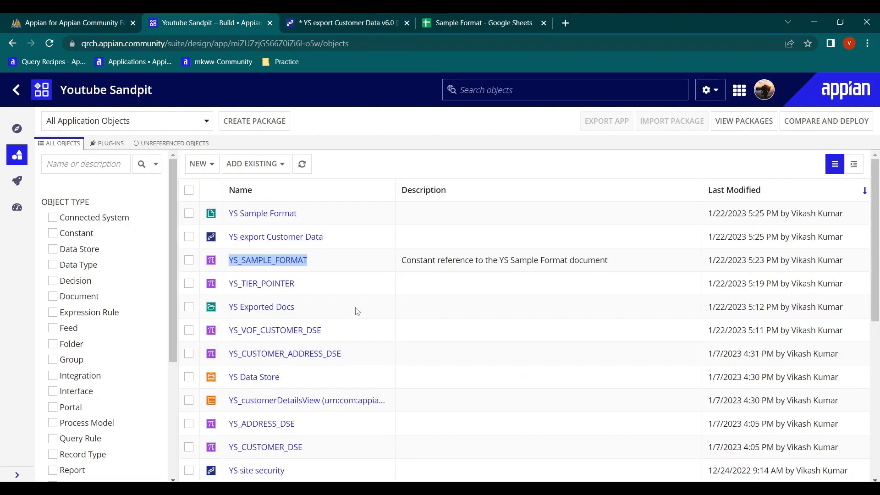
pyautogui.click(202, 164)
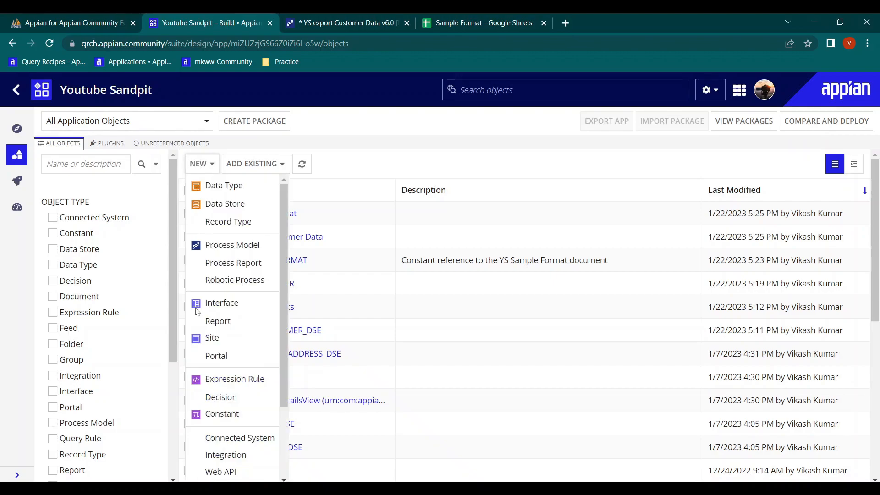
pyautogui.click(248, 419)
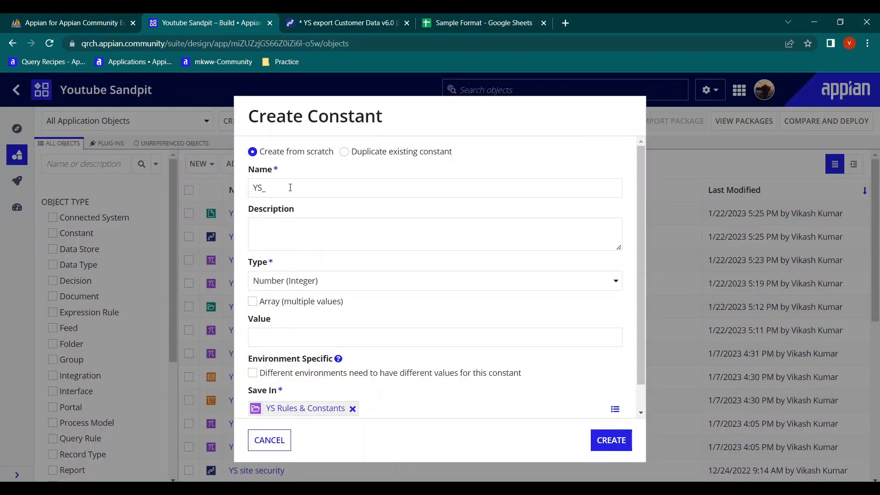
pyautogui.click(290, 187)
pyautogui.press('capslock')
pyautogui.write('EXPO')
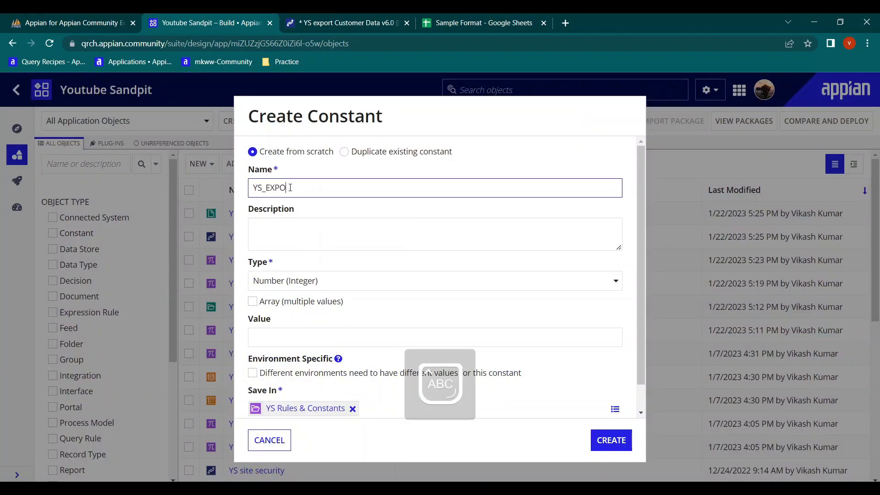
pyautogui.write('RTED_DOCS')
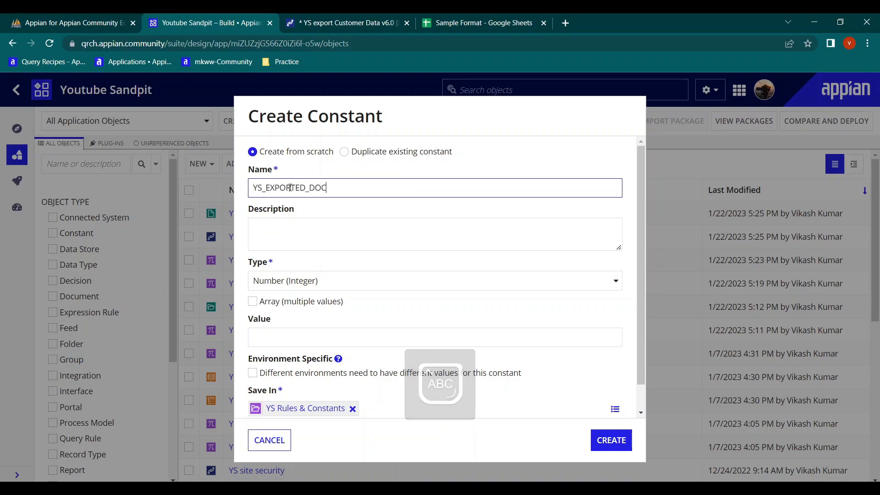
# Set the new constant's type to Folder and its value to YS Exported Docs, and create it.
pyautogui.click(313, 288)
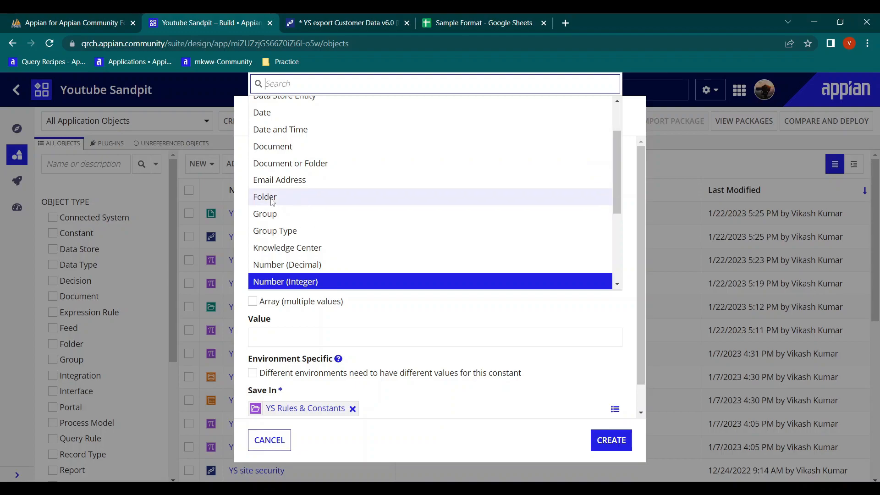
pyautogui.click(331, 196)
pyautogui.click(311, 337)
pyautogui.write('EXPORTE')
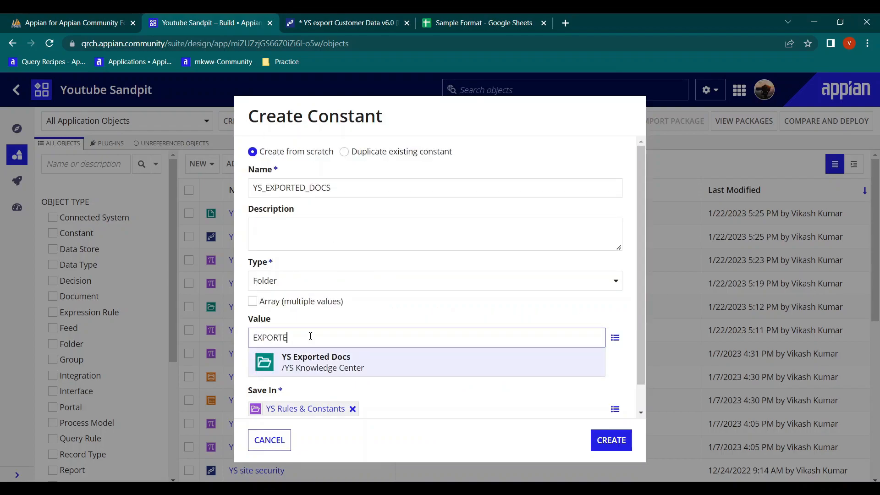
pyautogui.press('Return')
pyautogui.click(614, 441)
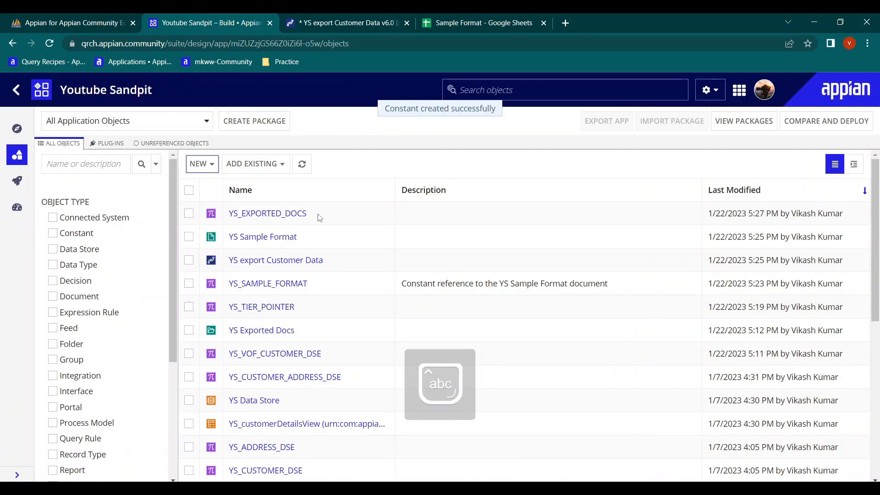
# Copy the new constant's name and set the Copy Document node's Folder input to cons!YS_EXPORTED_DOCS.
pyautogui.moveTo(319, 217); pyautogui.dragTo(228, 213)
pyautogui.hotkey('ctrl', 'c')
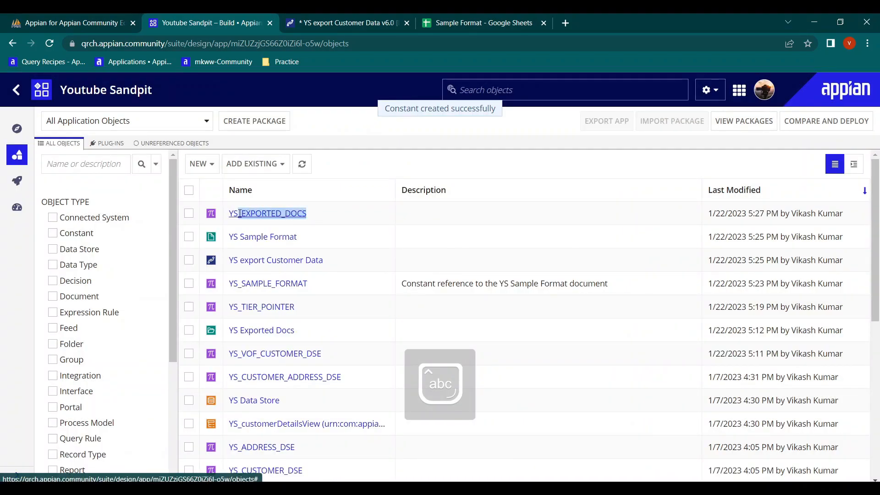
pyautogui.click(331, 15)
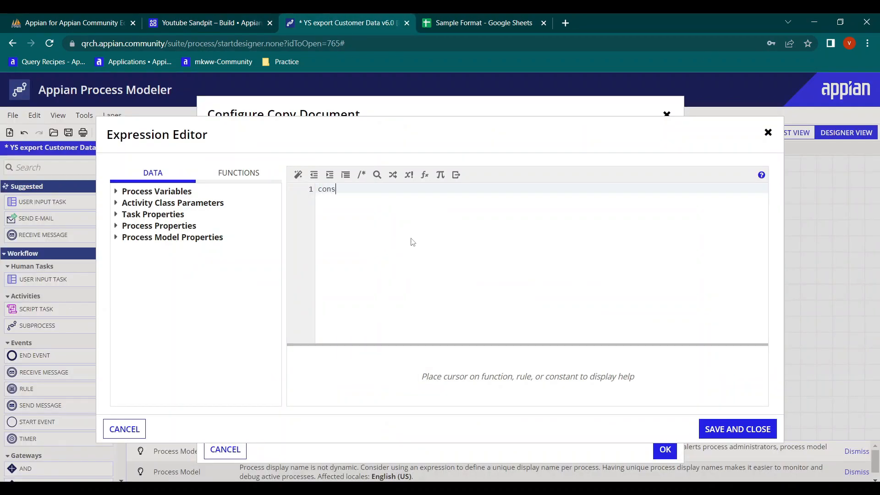
pyautogui.write('!')
pyautogui.hotkey('ctrl', 'v')
pyautogui.click(754, 429)
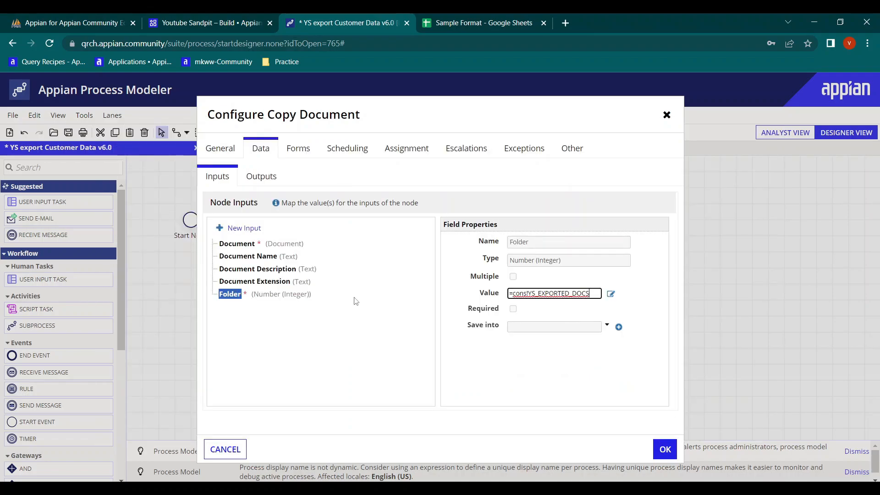
# Store the Copy Document node's New Document output in a new process variable named newDocumentCopied and confirm the node configuration.
pyautogui.click(271, 179)
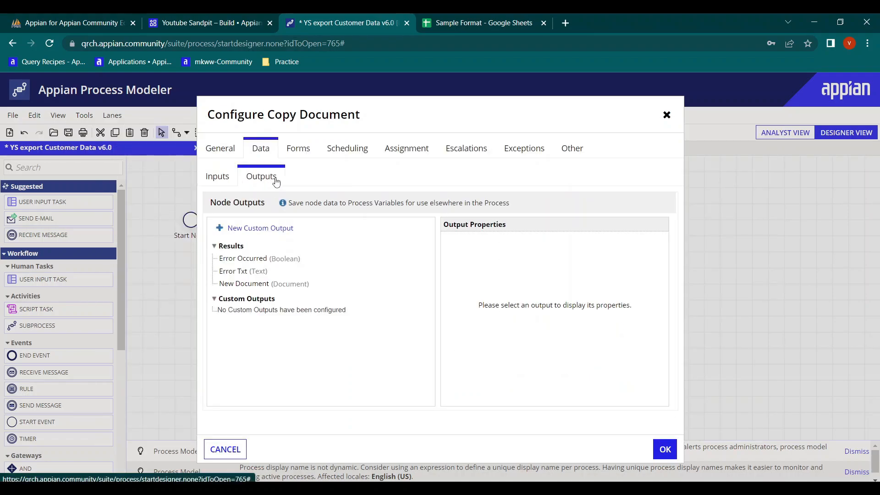
pyautogui.click(237, 259)
pyautogui.click(240, 285)
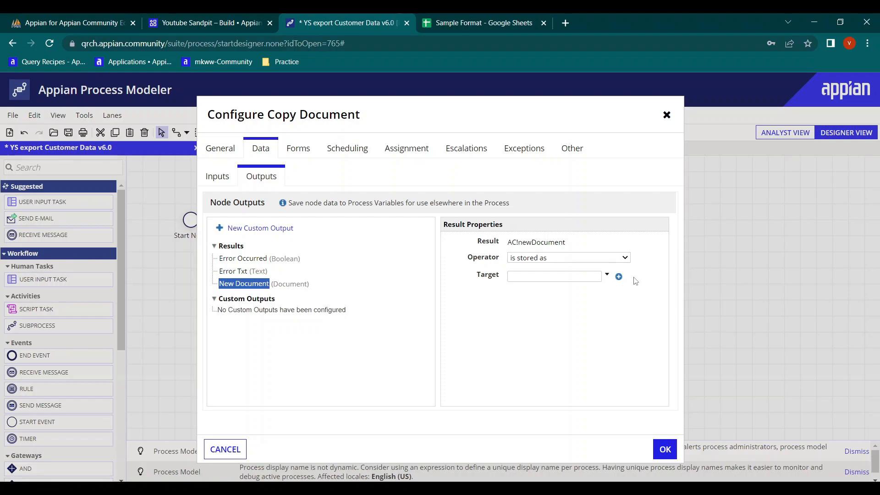
pyautogui.click(619, 277)
pyautogui.click(424, 220)
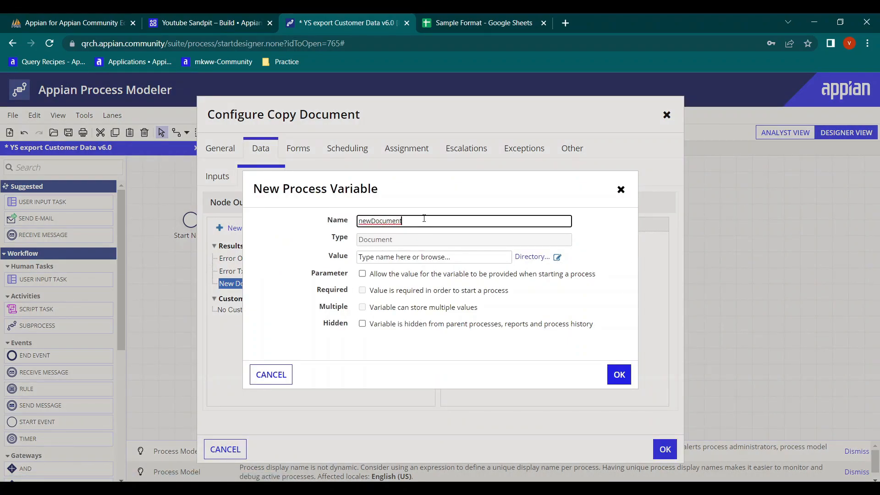
pyautogui.write('C')
pyautogui.click(619, 374)
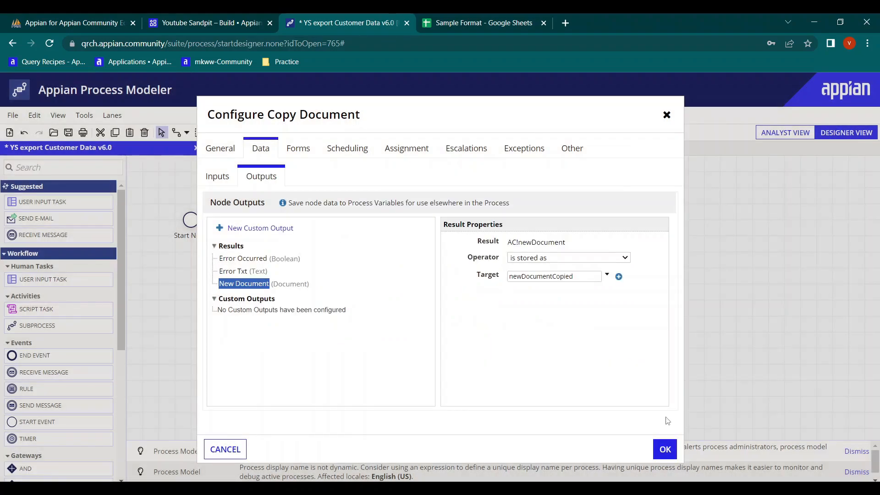
pyautogui.click(663, 458)
# Set the Document to Update input of the Export Data Store Entity to Excel node to pv!newDocumentCopied.
pyautogui.doubleClick(491, 215)
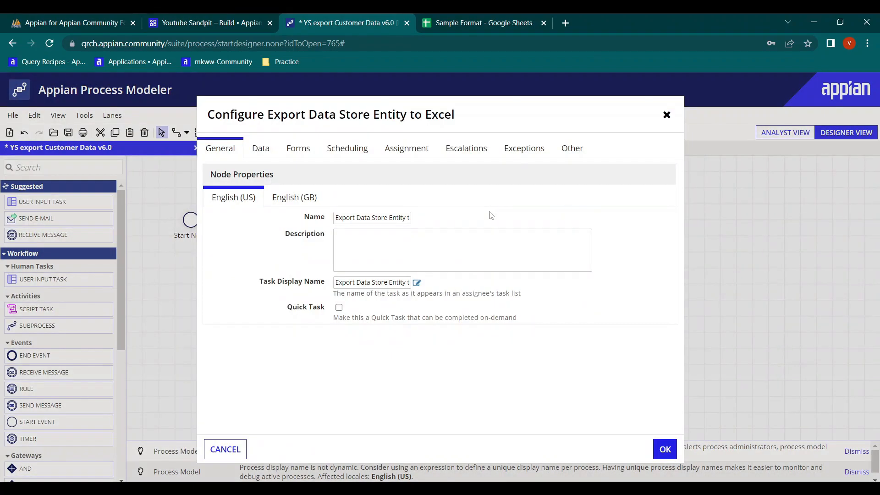
pyautogui.click(261, 146)
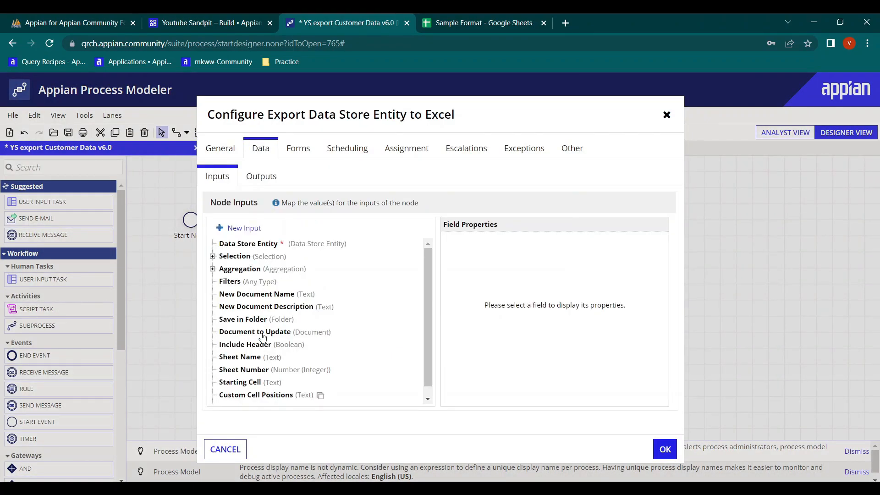
pyautogui.scroll(-1, 262, 337)
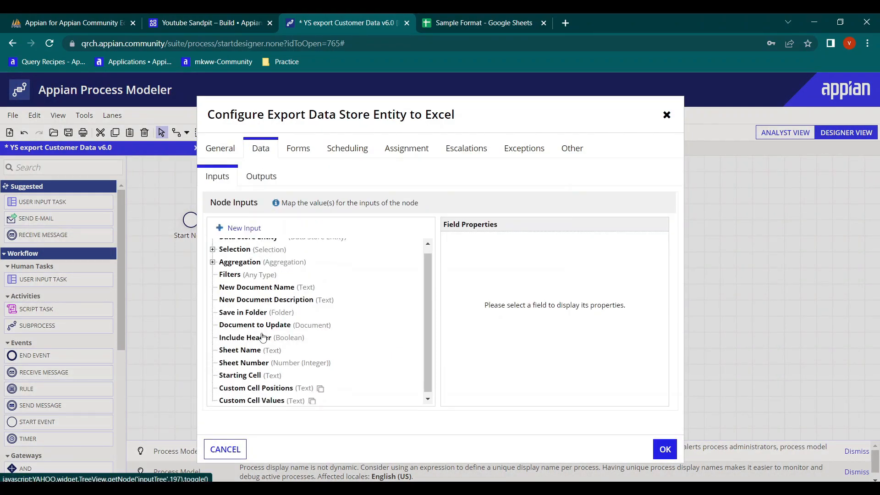
pyautogui.click(235, 290)
pyautogui.click(243, 303)
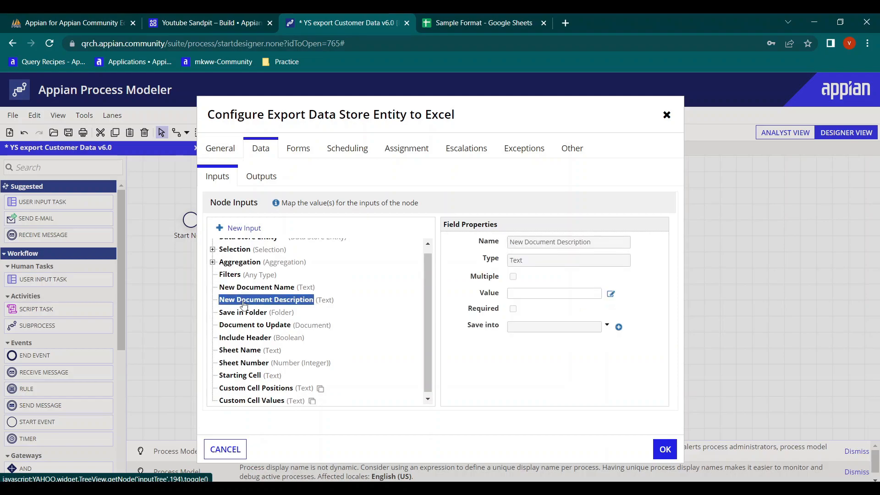
pyautogui.click(244, 326)
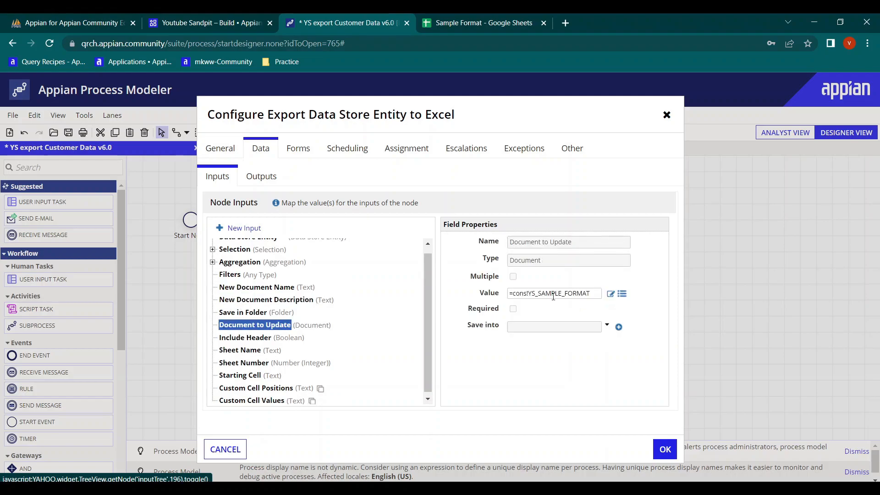
pyautogui.click(611, 294)
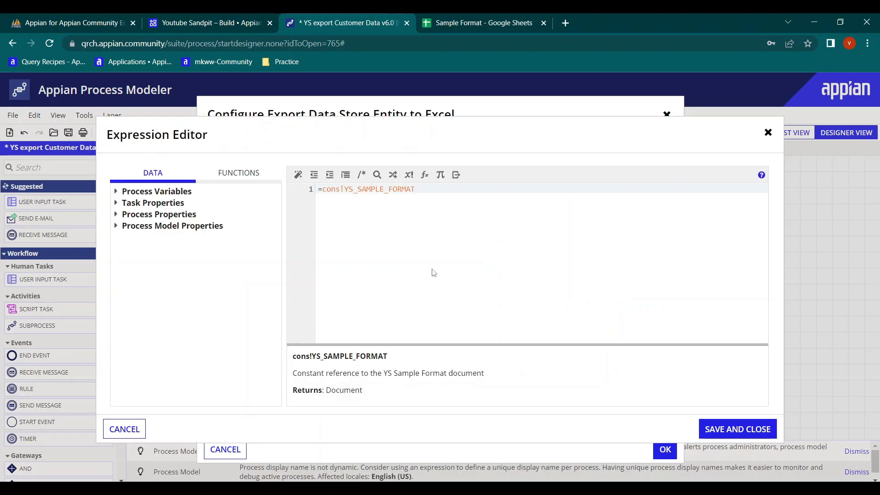
pyautogui.hotkey('ctrl', 'a')
pyautogui.press('BackSpace')
pyautogui.write('pv!')
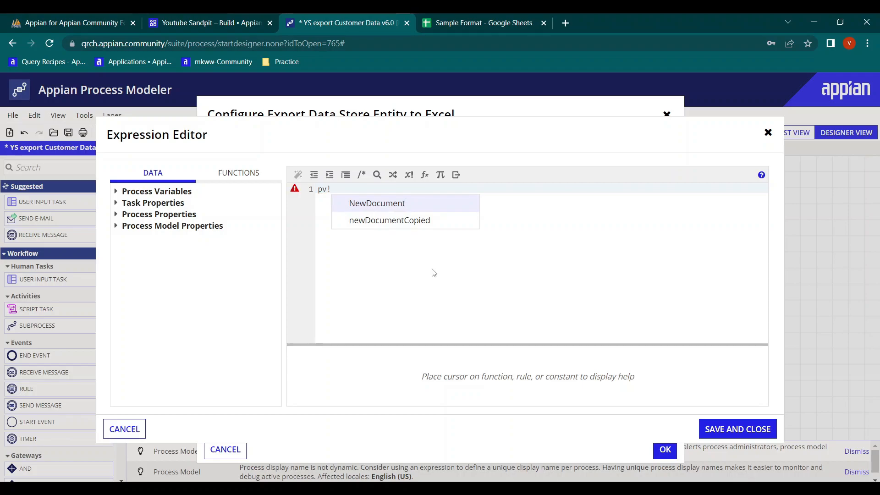
pyautogui.press('Down')
pyautogui.press('Return')
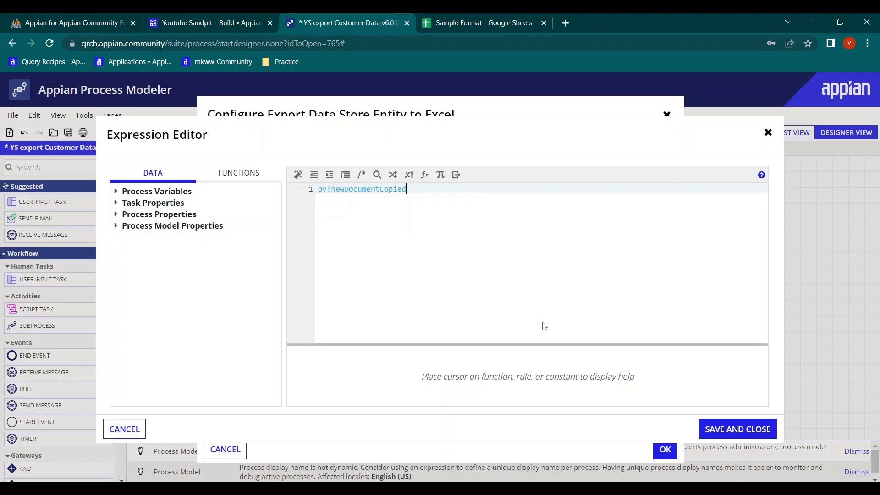
pyautogui.click(764, 427)
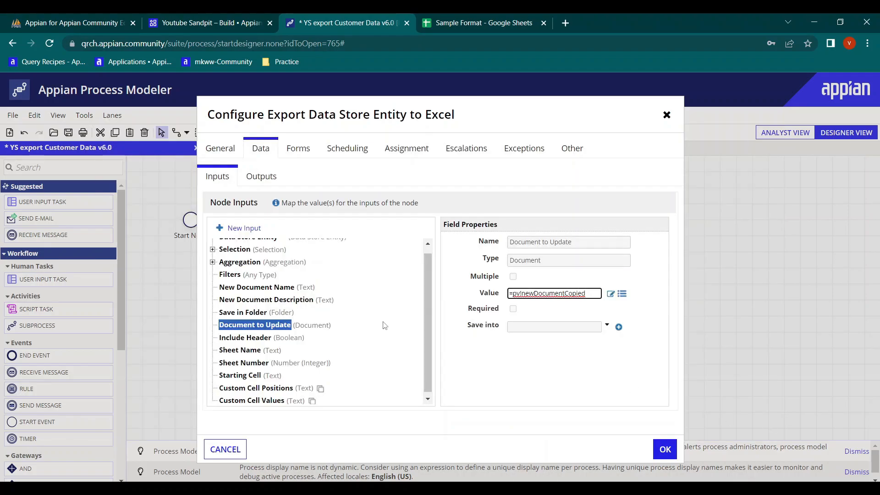
# Edit the export node's Starting Cell expression and confirm the node configuration.
pyautogui.scroll(-1, 301, 361)
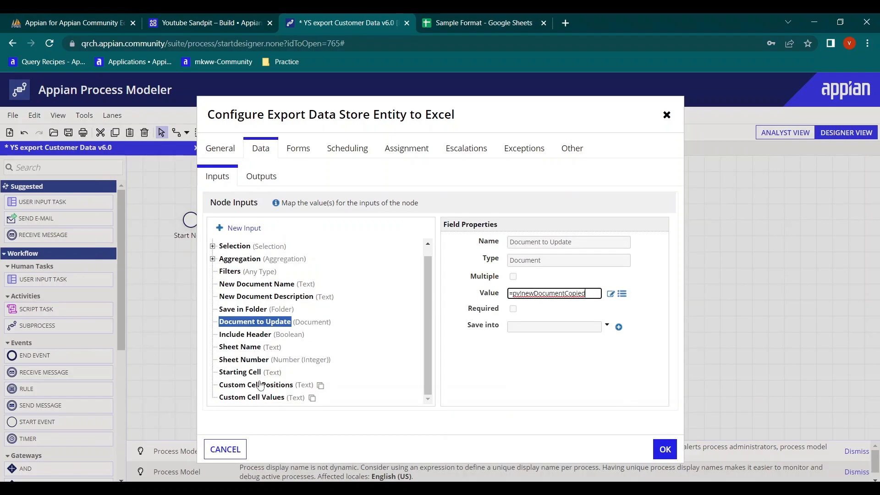
pyautogui.click(240, 372)
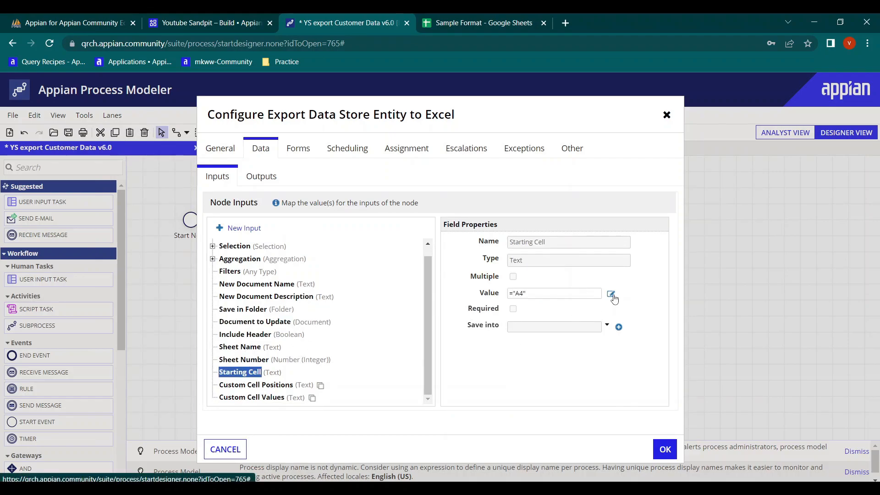
pyautogui.click(611, 294)
pyautogui.click(331, 190)
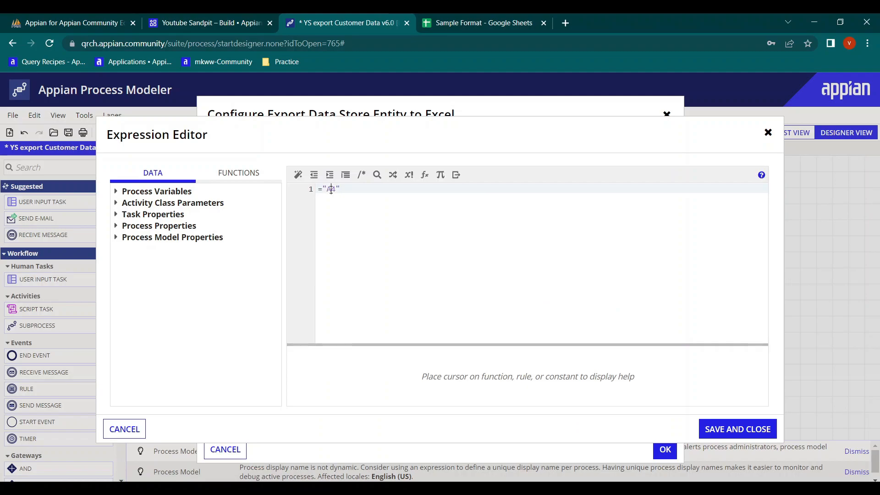
pyautogui.press('BackSpace')
pyautogui.click(741, 429)
pyautogui.click(665, 449)
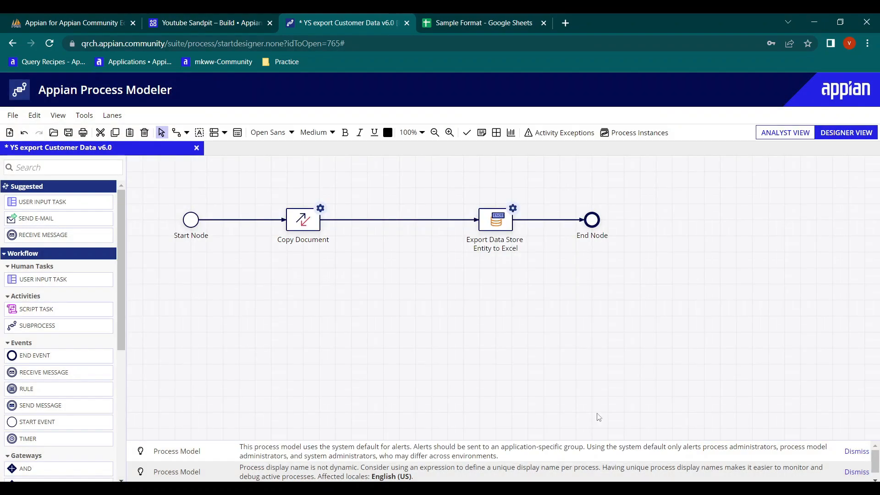
# Save the process model, run it in debug mode and refresh the monitoring view.
pyautogui.hotkey('ctrl', 'd')
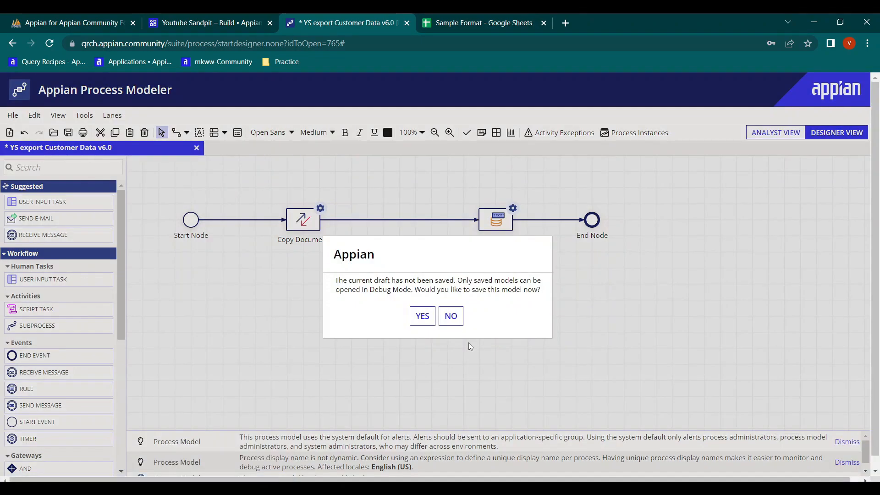
pyautogui.click(451, 316)
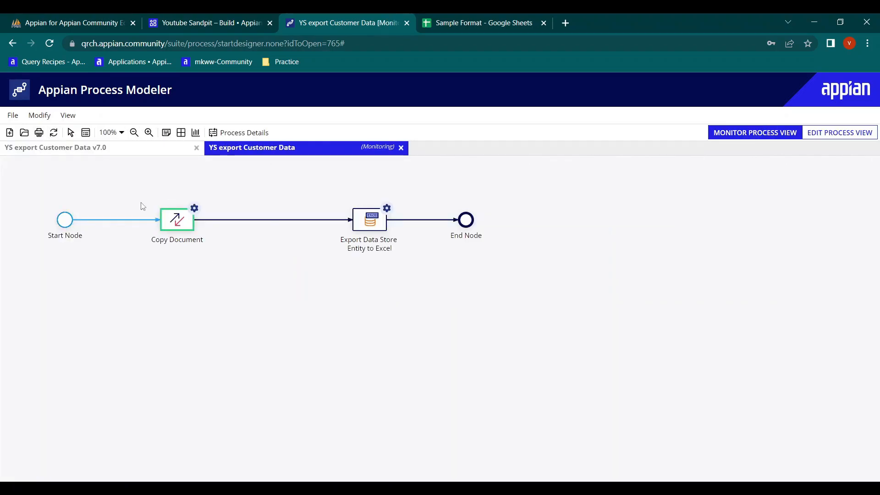
pyautogui.click(53, 133)
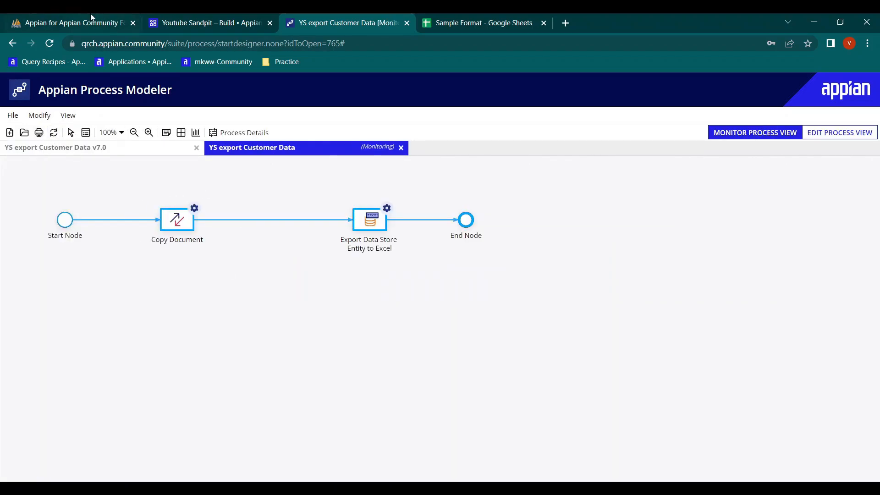
# Filter the application objects to folders, download the newest Customer Data Export document from YS Exported Docs and open it in WPS Office.
pyautogui.click(211, 22)
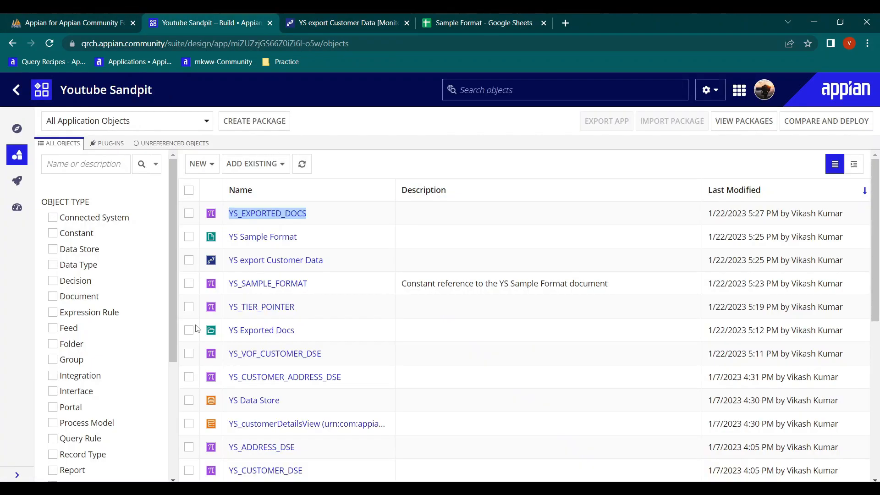
pyautogui.click(79, 346)
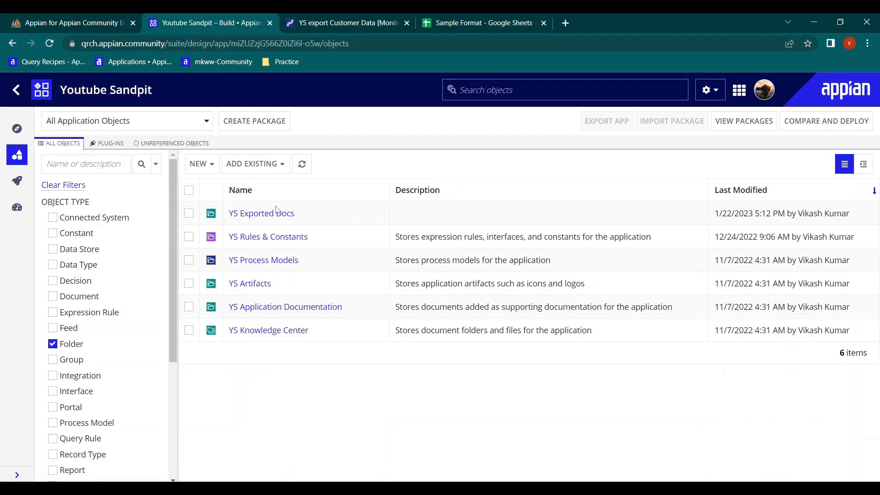
pyautogui.click(281, 213)
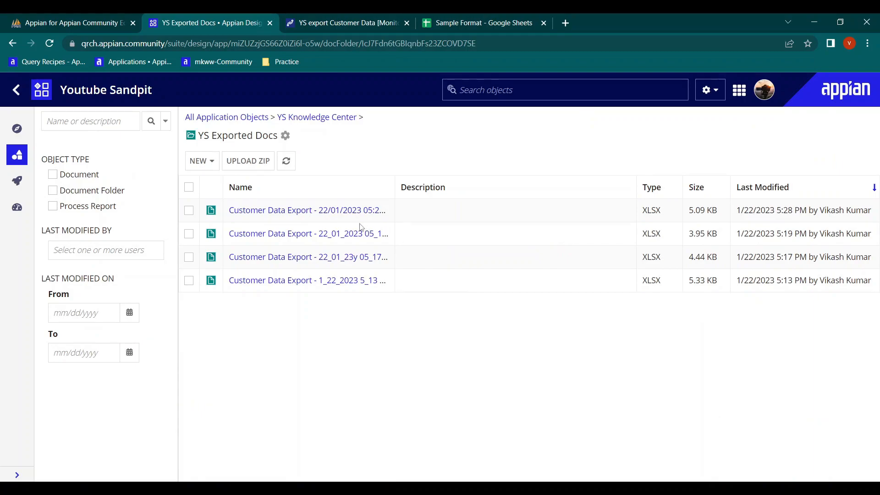
pyautogui.click(315, 210)
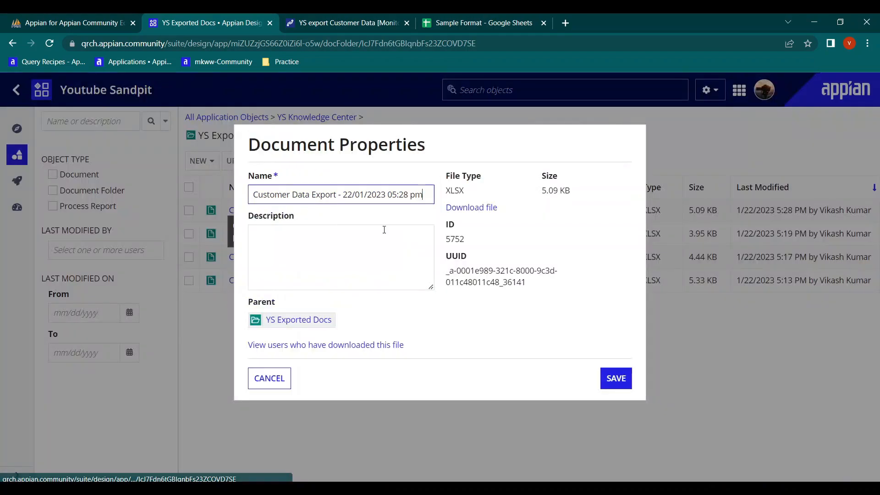
pyautogui.click(471, 207)
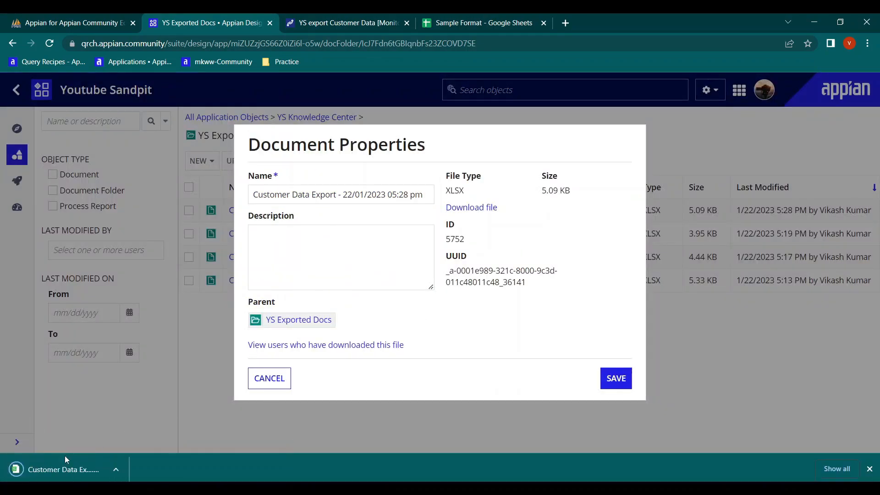
pyautogui.click(44, 465)
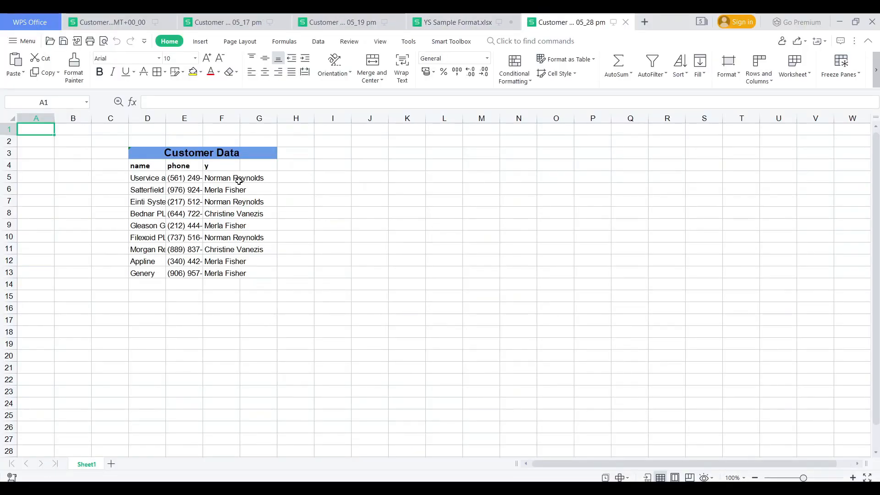
# Widen columns D to F of the exported workbook, examine the name, phone and updatedBy entries, and switch back to the browser.
pyautogui.moveTo(164, 119); pyautogui.dragTo(523, 119)
pyautogui.click(431, 325)
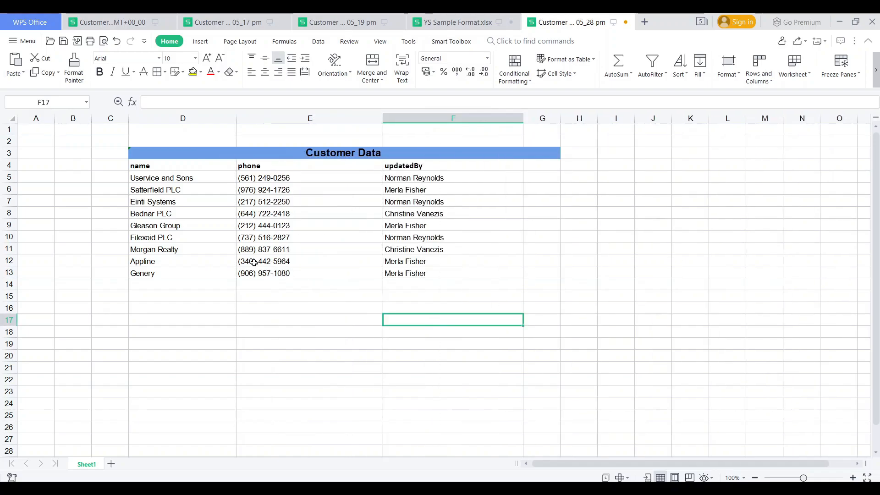
pyautogui.moveTo(137, 178); pyautogui.dragTo(155, 262)
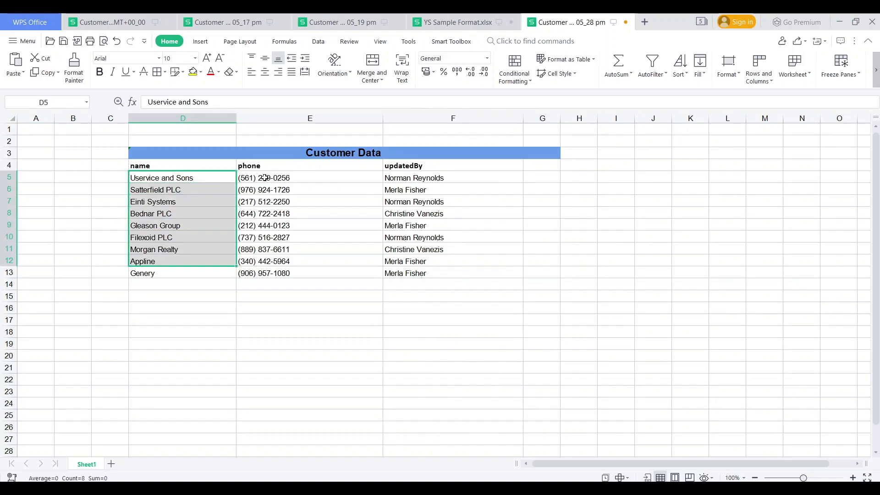
pyautogui.moveTo(265, 178); pyautogui.dragTo(278, 260)
pyautogui.moveTo(416, 181); pyautogui.dragTo(420, 286)
pyautogui.click(448, 295)
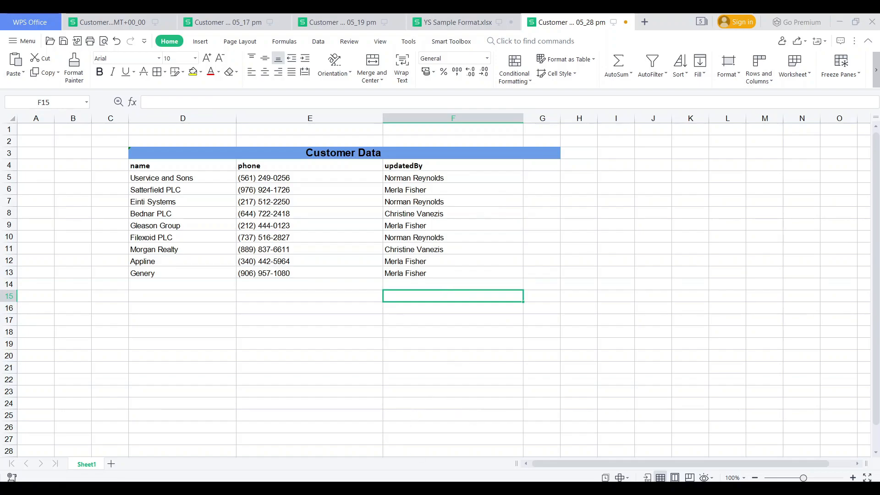
pyautogui.click(472, 440)
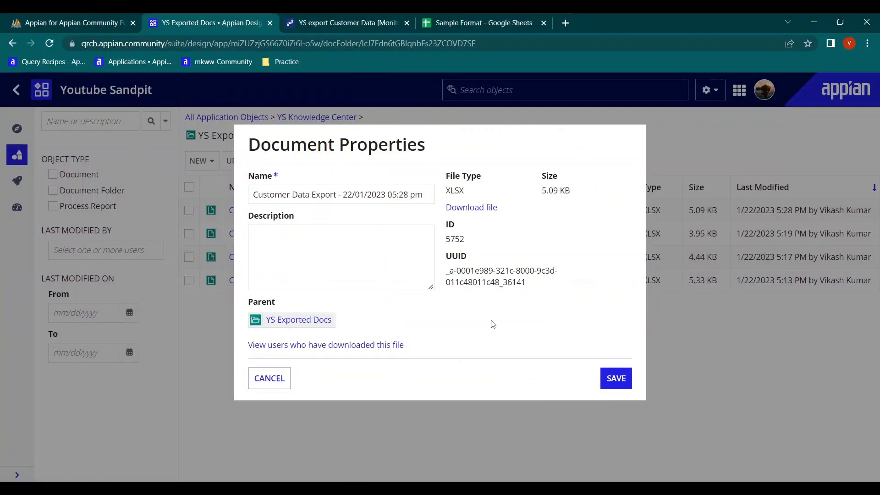
# Close the document properties without saving and return to the monitoring view of the YS export Customer Data process.
pyautogui.click(281, 378)
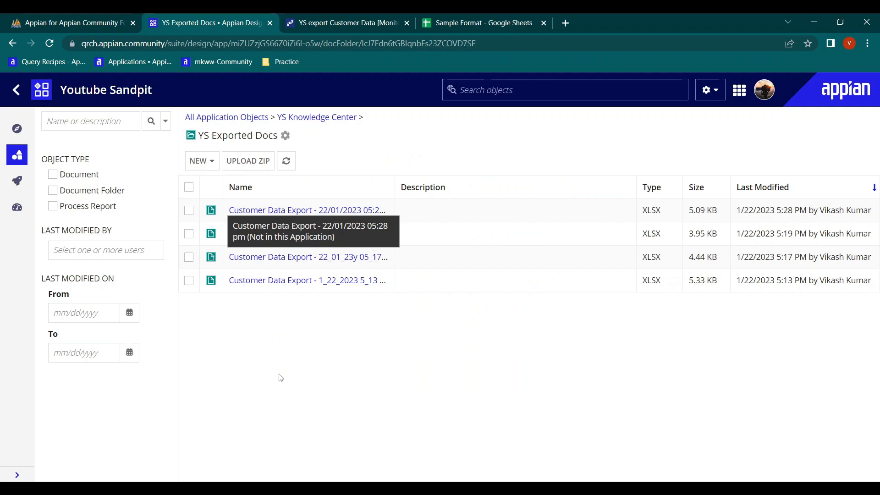
pyautogui.click(332, 20)
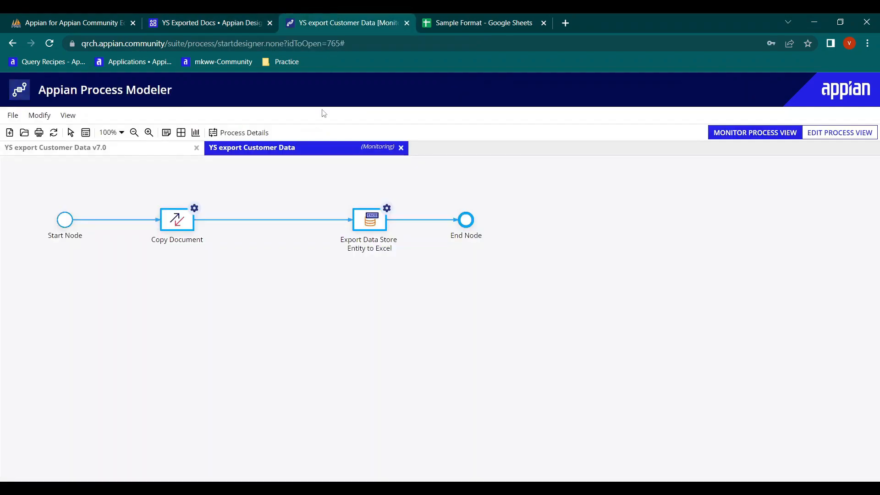
pyautogui.click(213, 15)
pyautogui.click(332, 14)
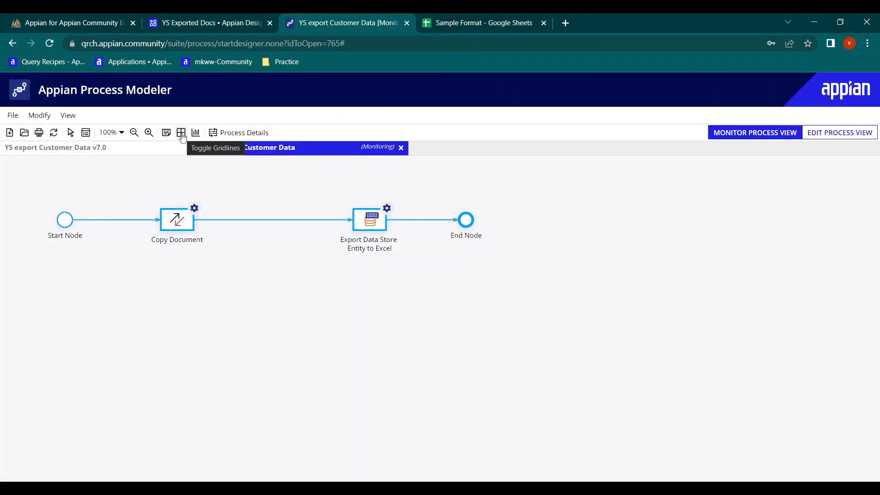
pyautogui.click(348, 248)
pyautogui.click(336, 249)
pyautogui.click(392, 248)
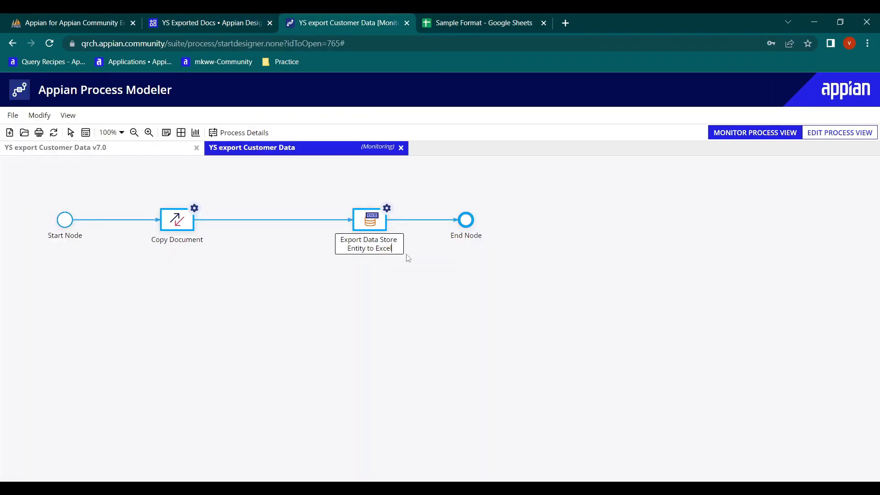